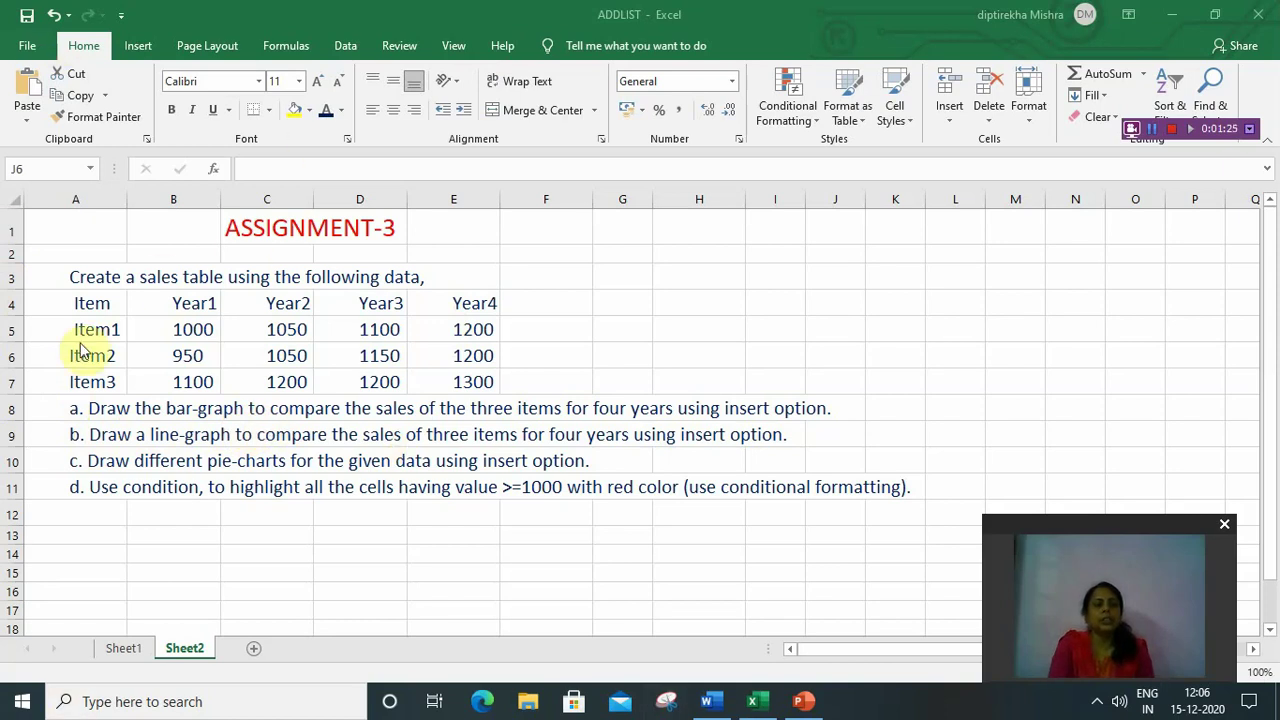
Insert a 3-D clustered bar chart from the sales table in A4:E7
click(62, 302)
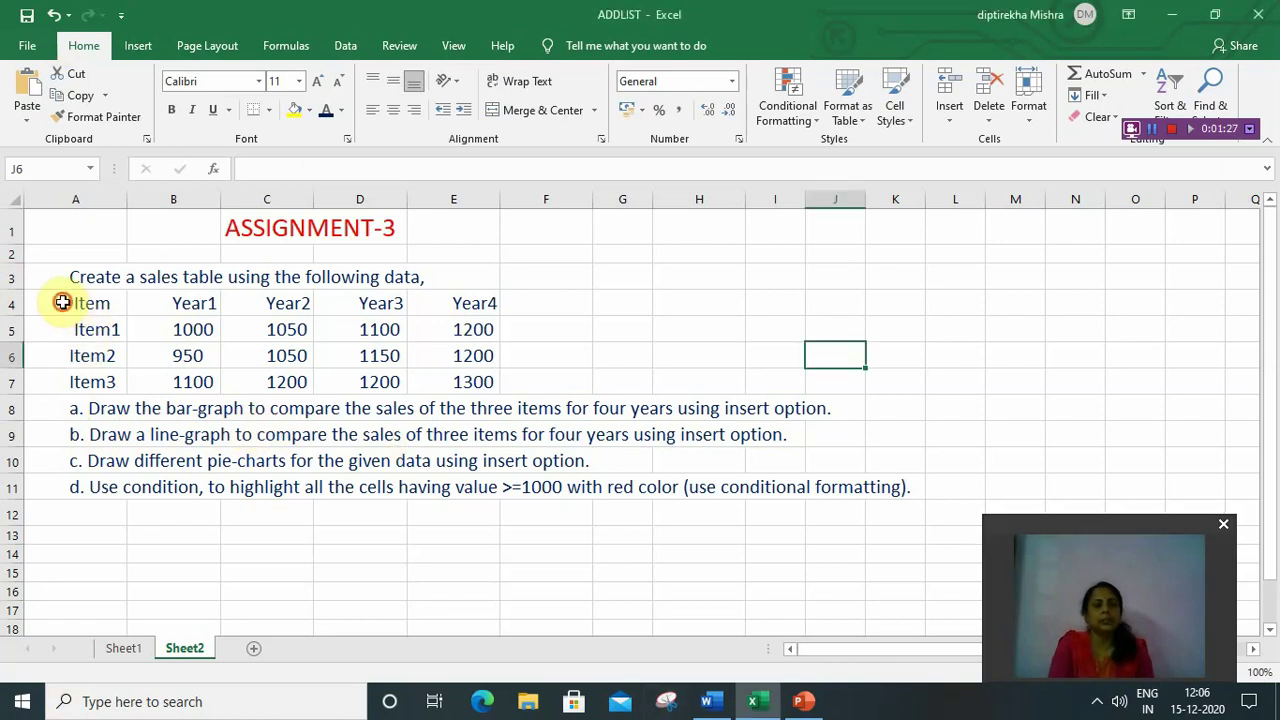
drag(62, 302, 464, 376)
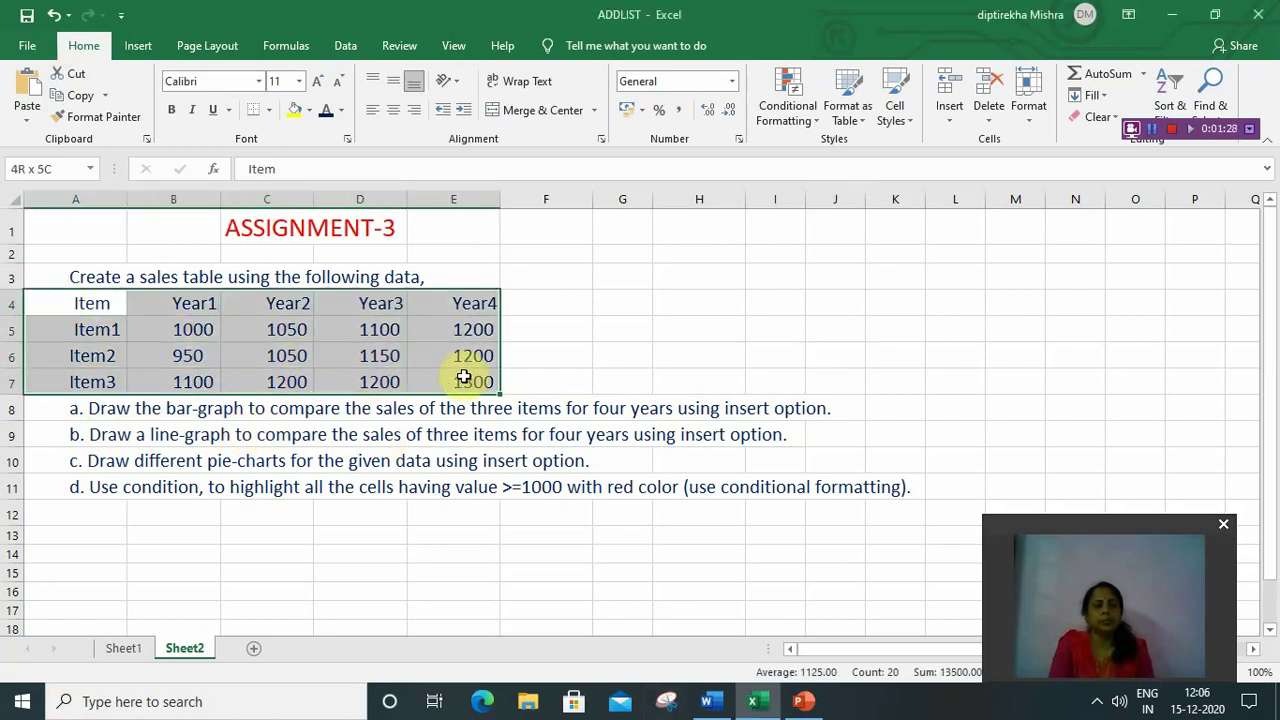
click(140, 48)
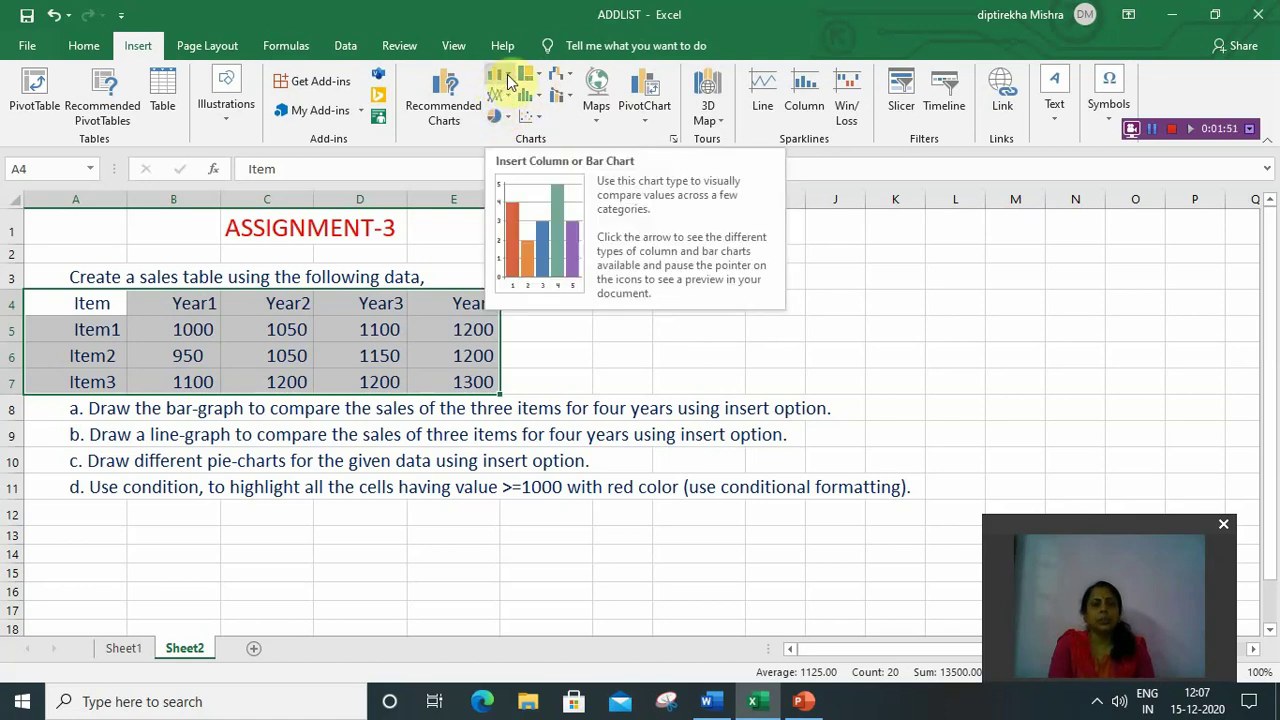
click(506, 80)
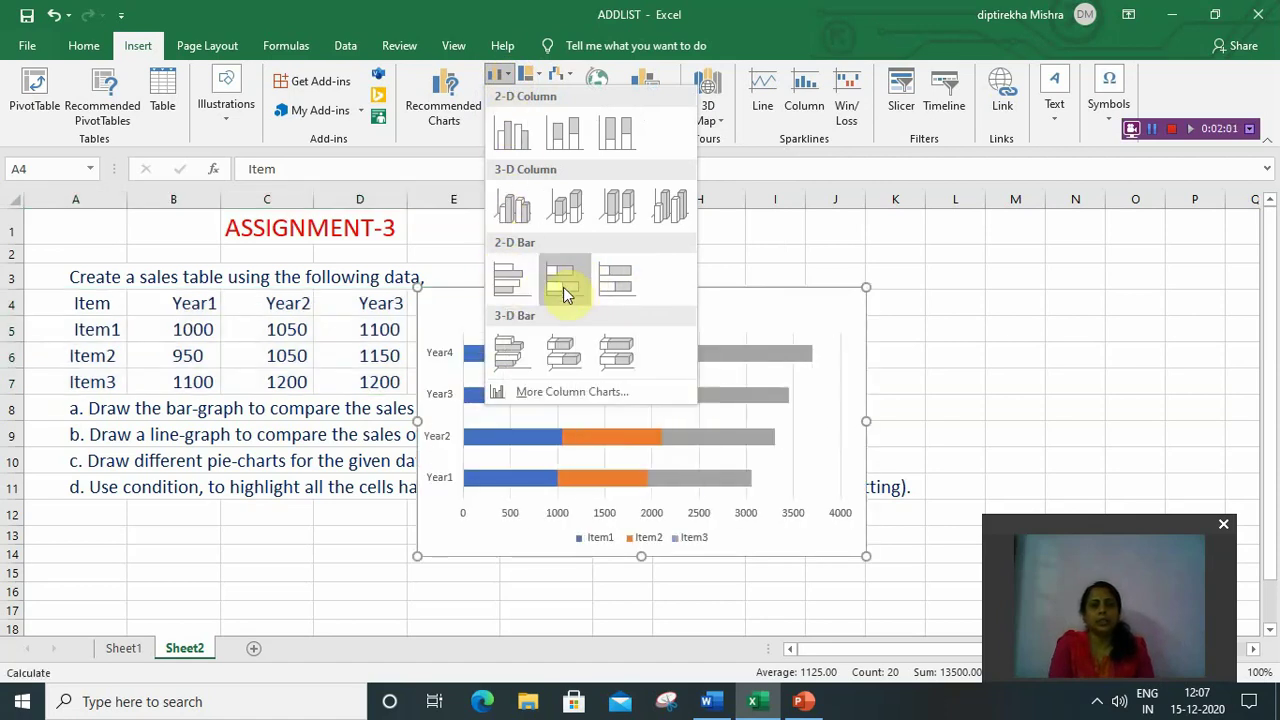
click(514, 352)
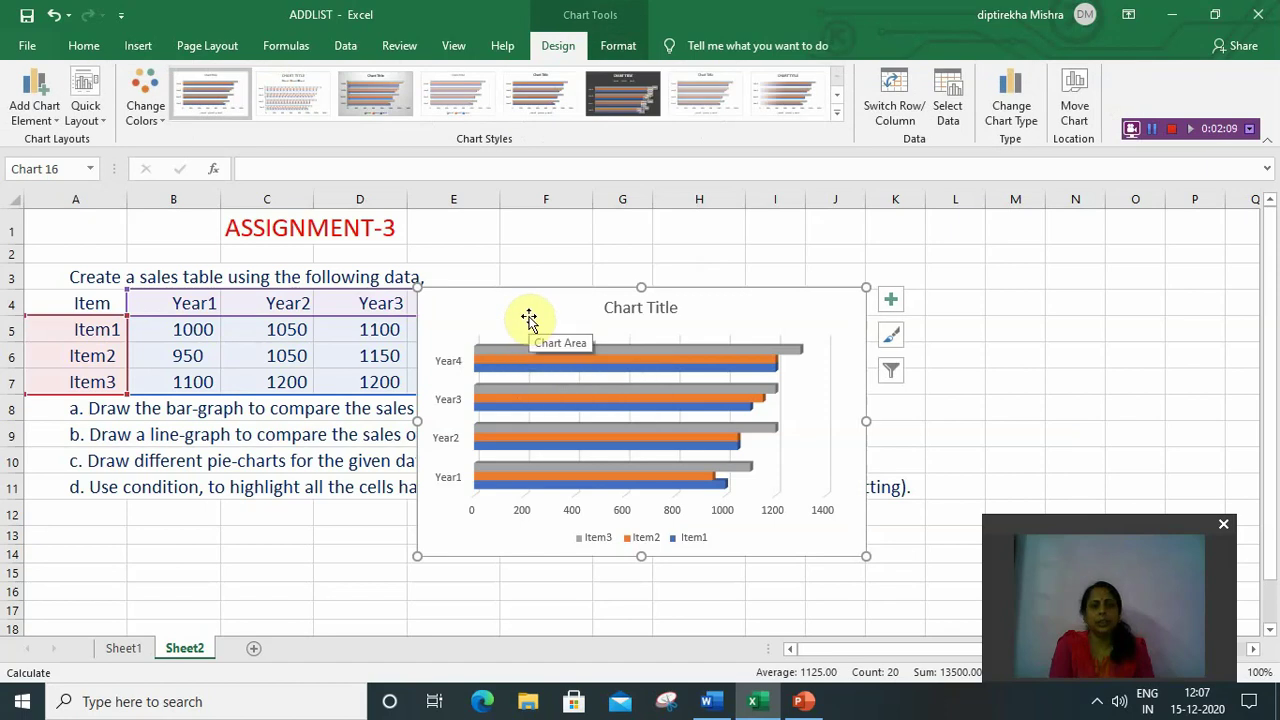
Move the bar chart below the assignment questions, starting at row 12, and enlarge it to reach about row 29 and column F
drag(529, 318, 146, 549)
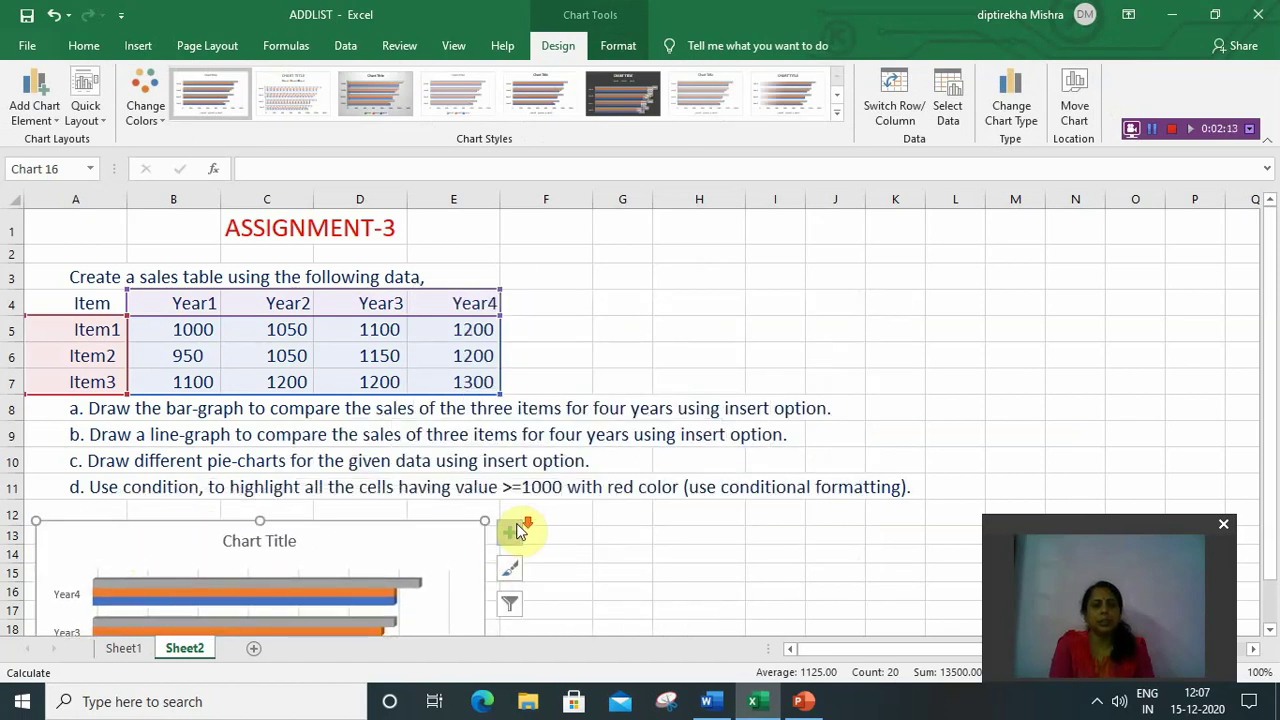
scroll(671, 388, down, 4)
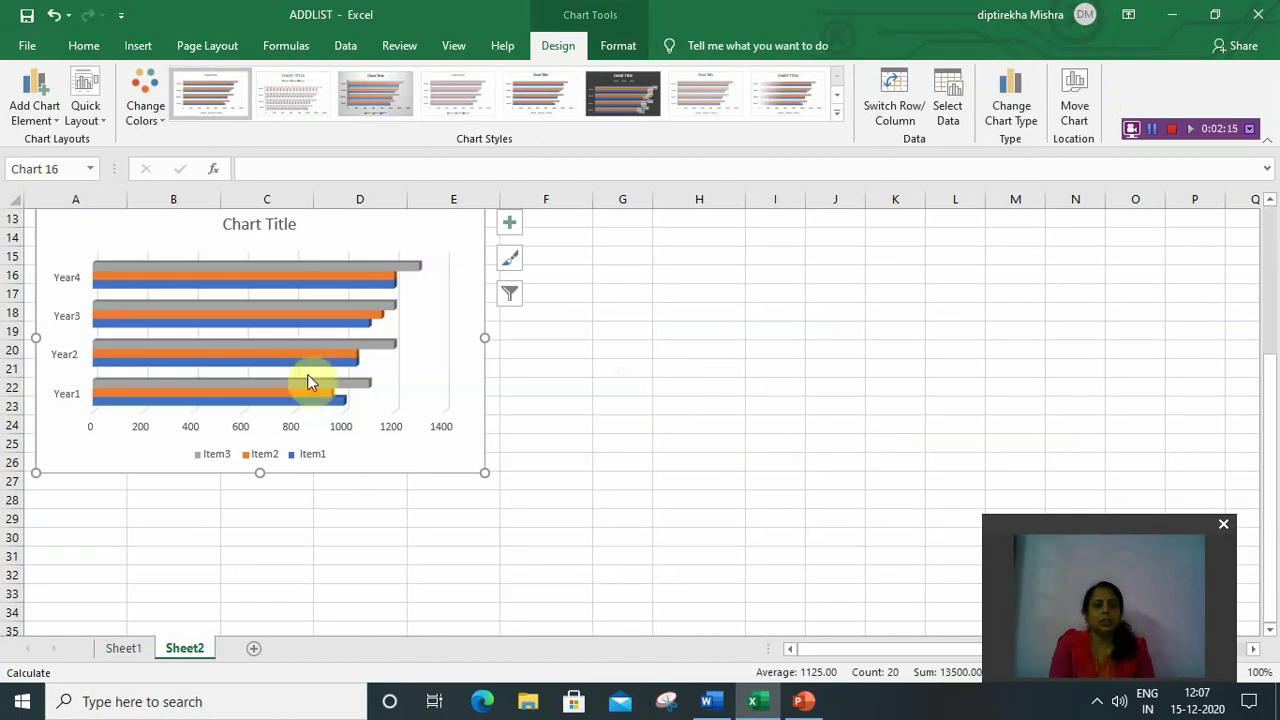
drag(258, 474, 260, 523)
drag(485, 368, 530, 380)
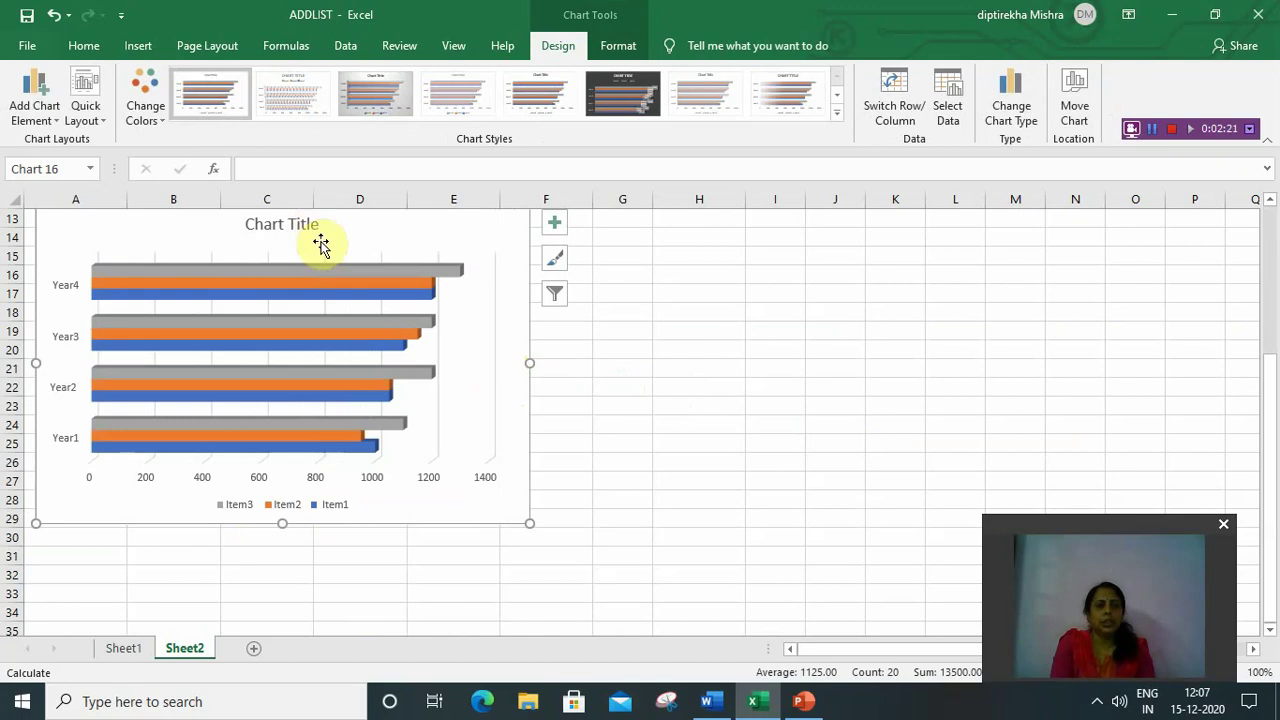
Replace the bar chart's placeholder title with "SALES REPORT"
scroll(337, 345, up, 1)
scroll(337, 345, up, 1)
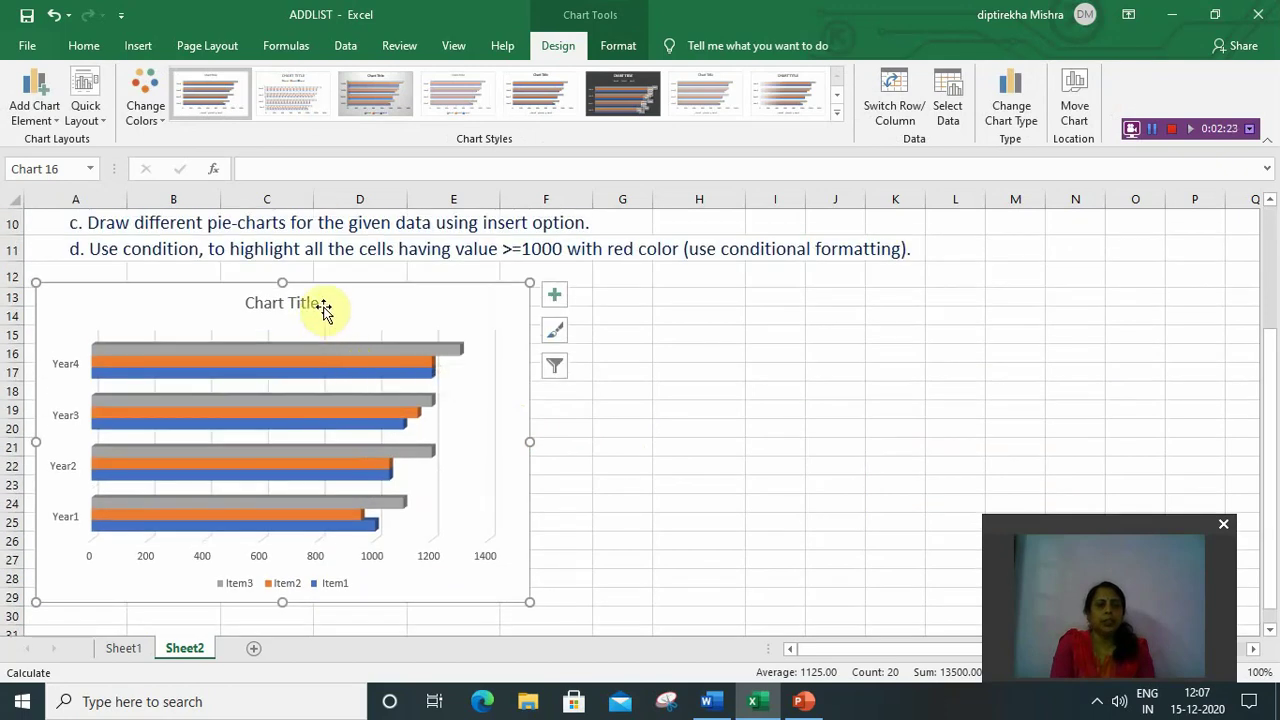
click(295, 302)
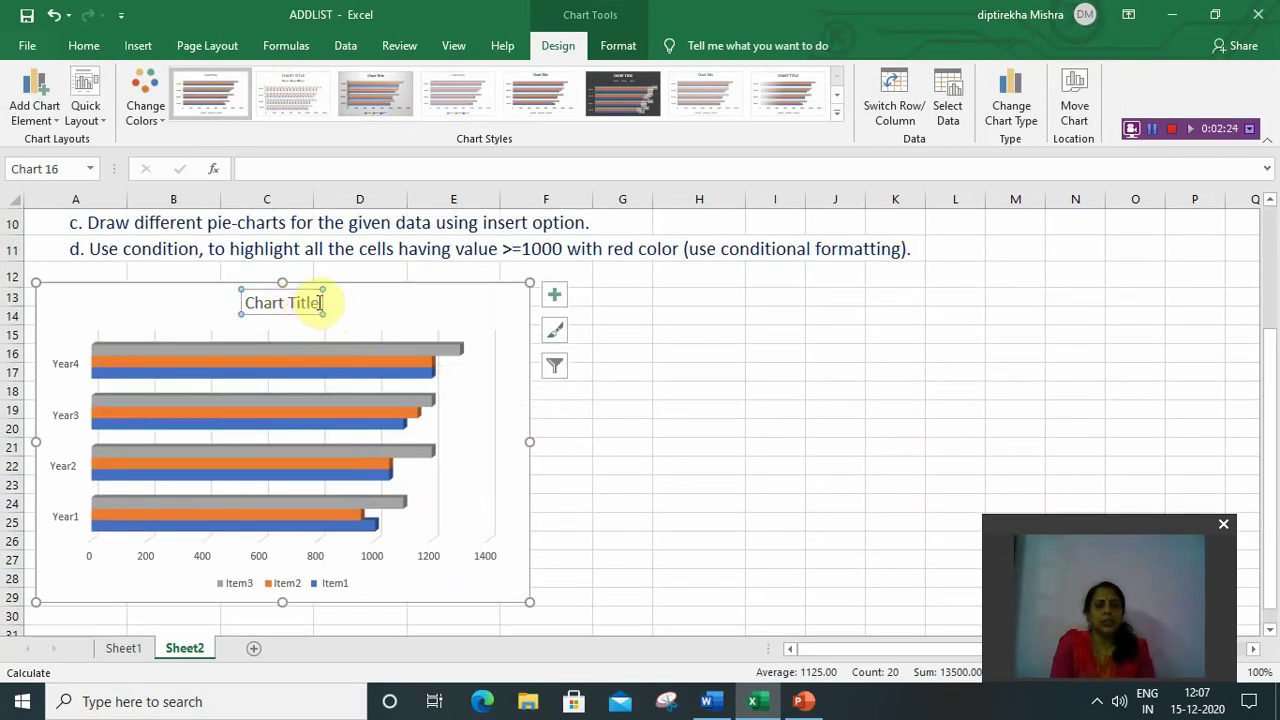
click(320, 302)
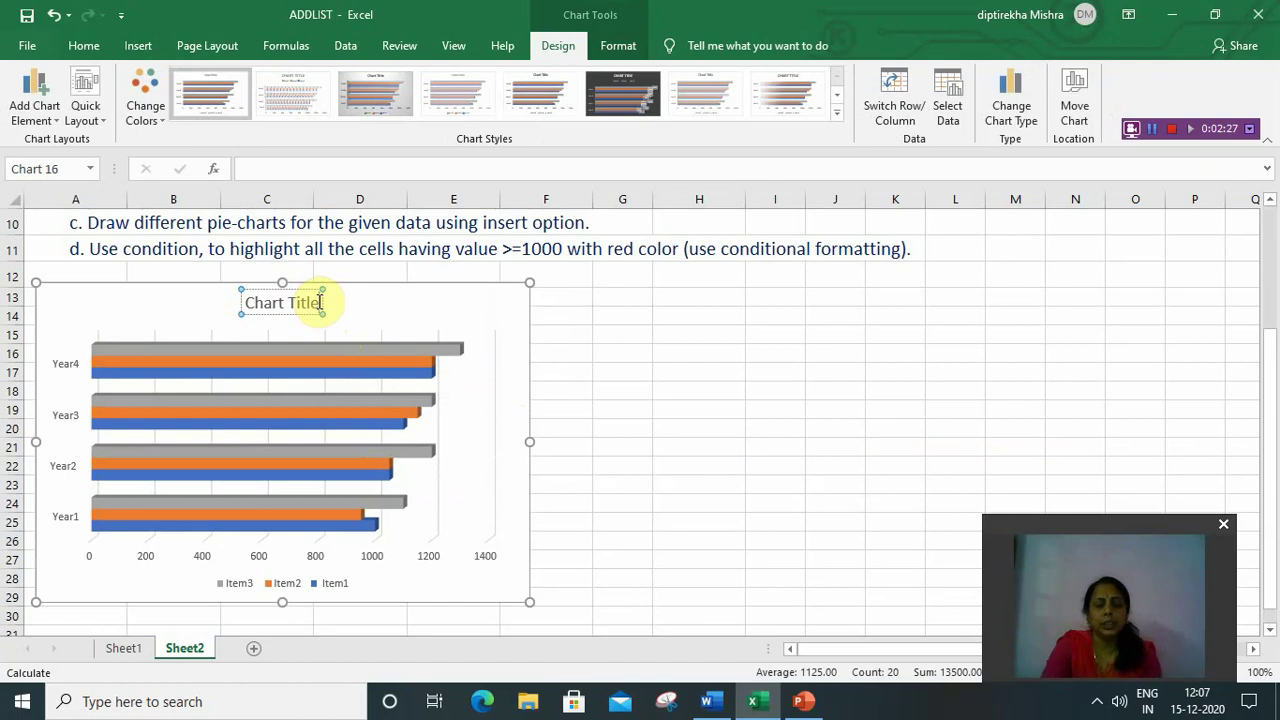
key(BackSpace)
key(BackSpace)
key(BackSpace)
key(BackSpace)
key(BackSpace)
key(BackSpace)
key(BackSpace)
key(BackSpace)
key(BackSpace)
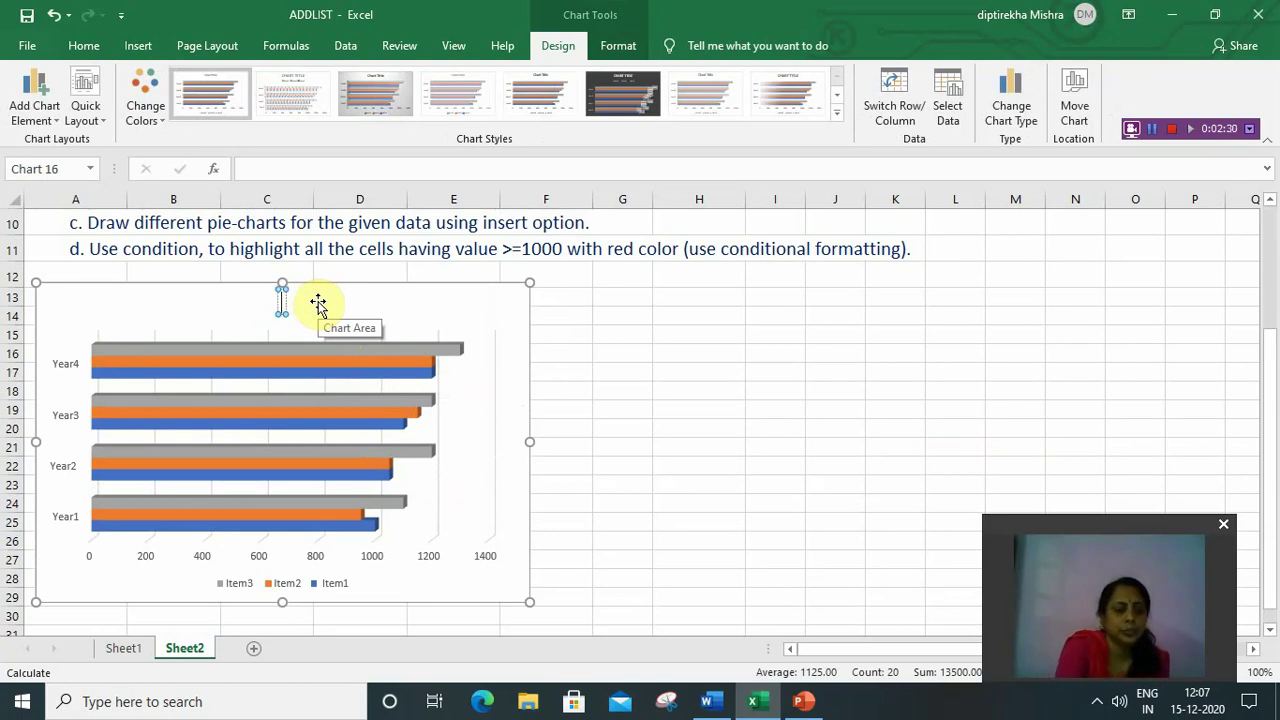
text(SALES)
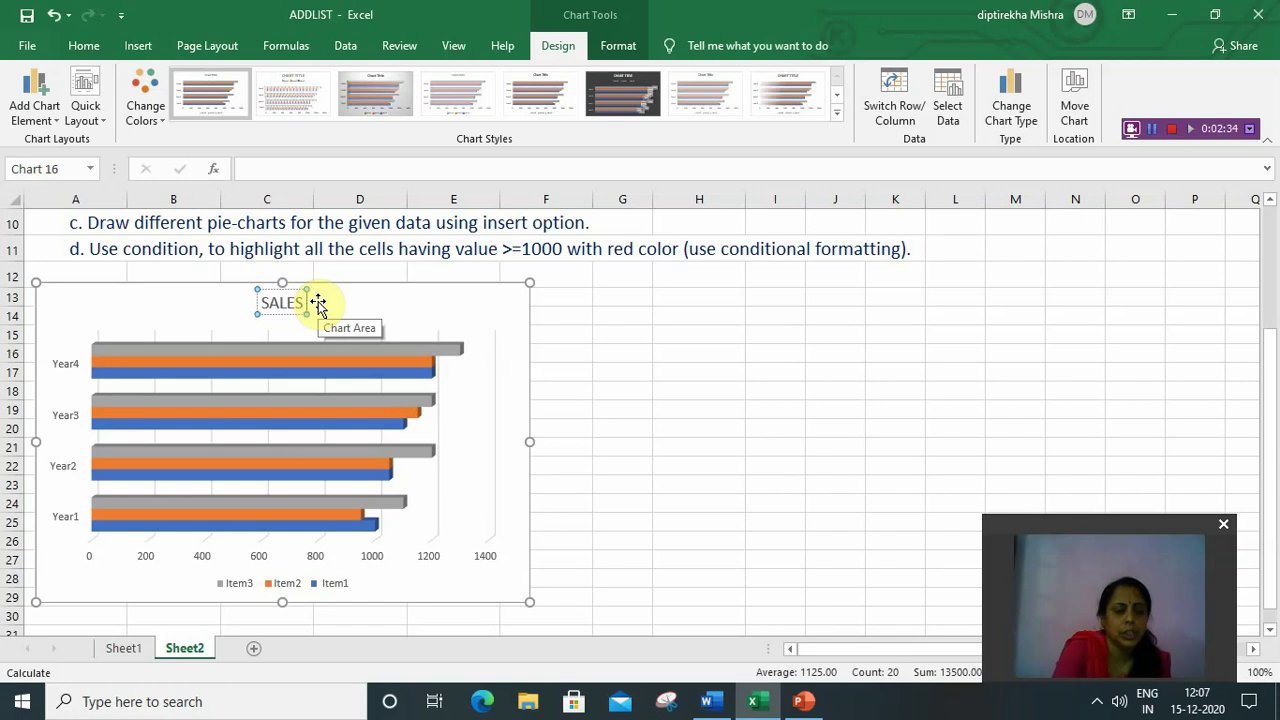
text( REPO)
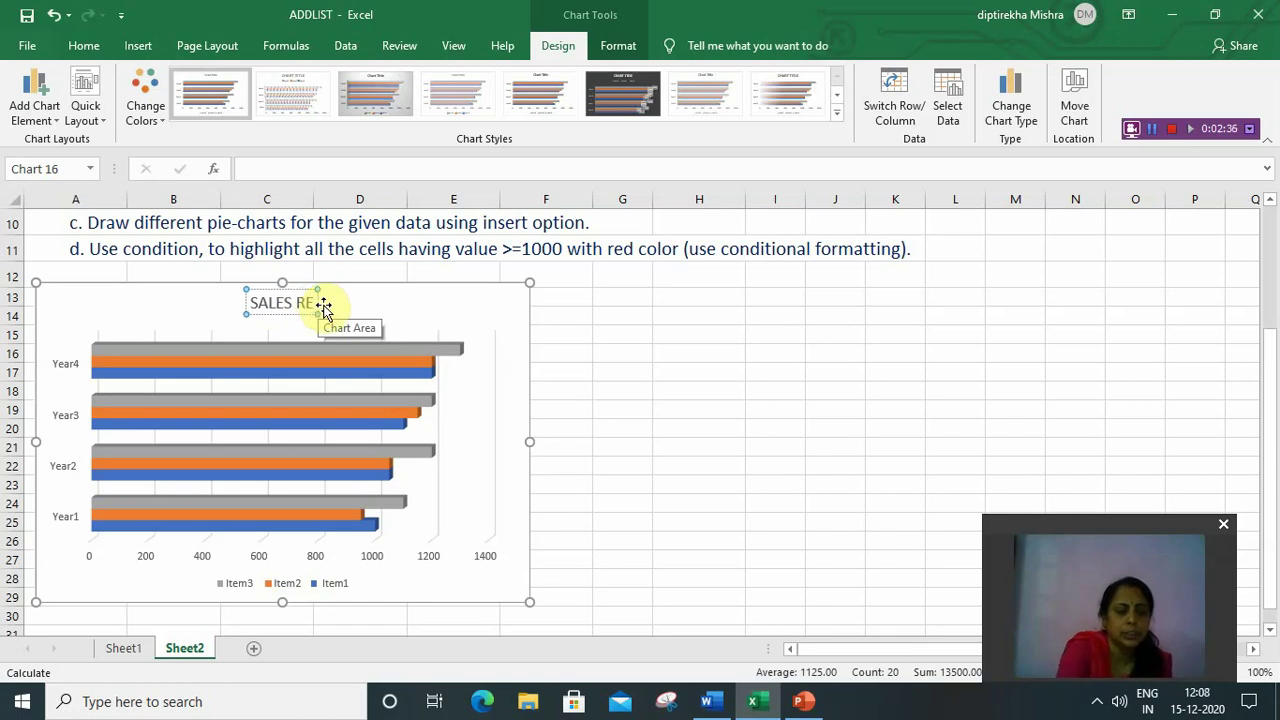
text(RT)
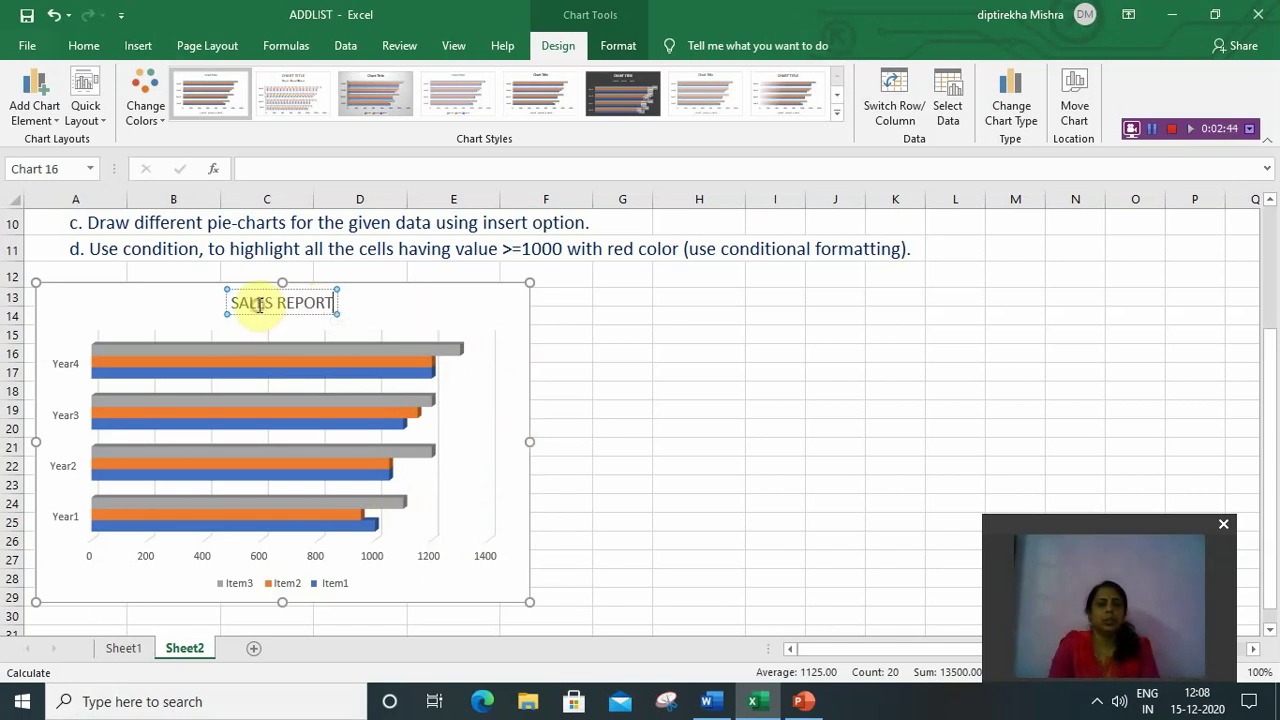
Change the font color of the chart title, the year axis labels and the legend to red
drag(229, 302, 334, 304)
click(84, 46)
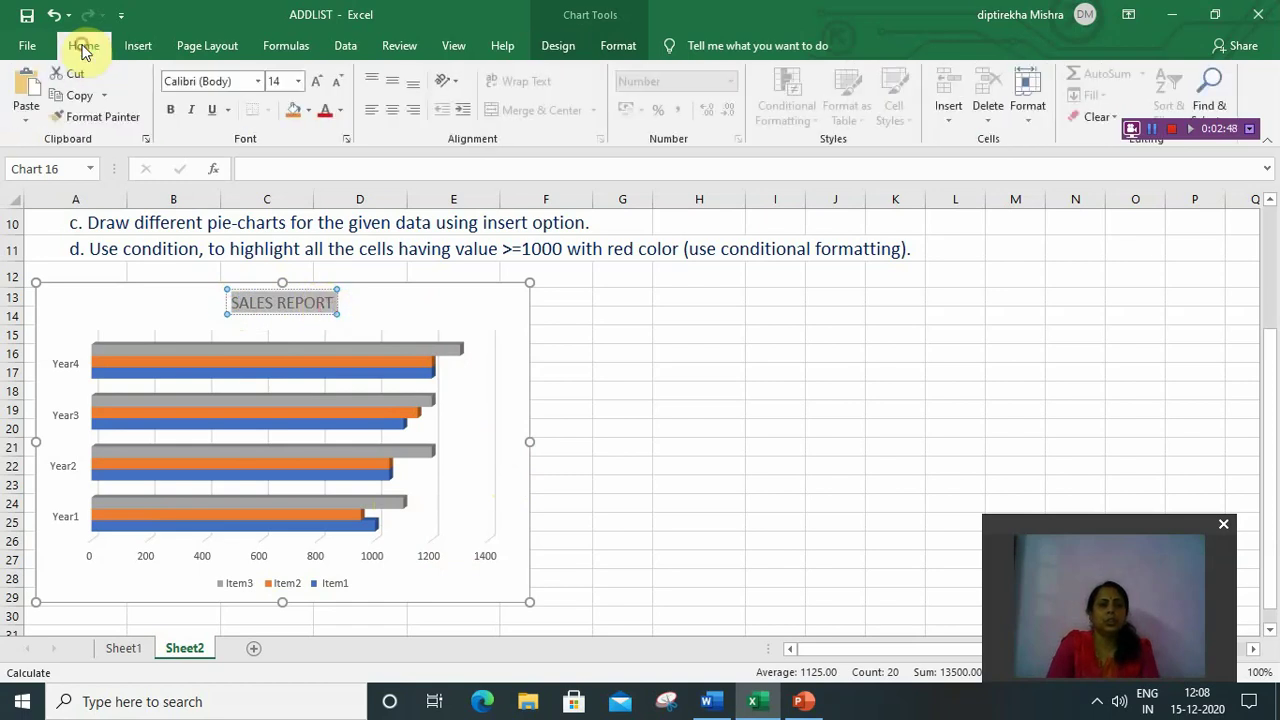
click(327, 113)
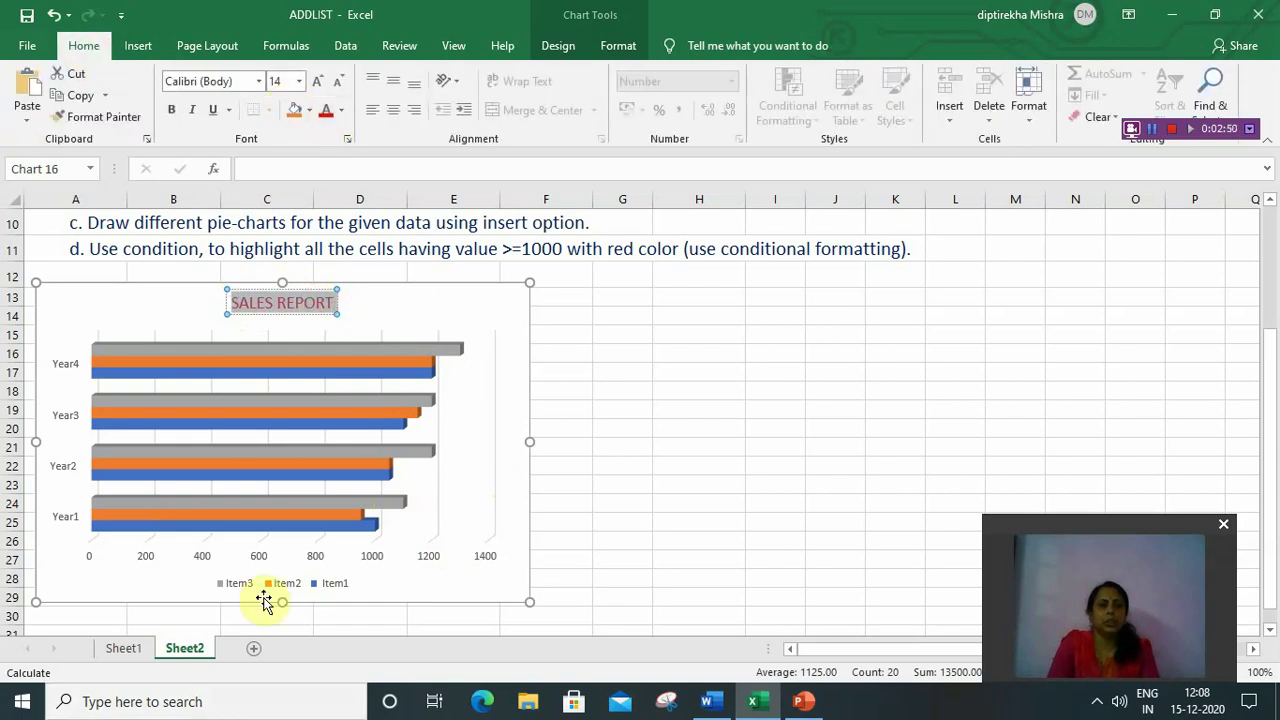
click(175, 557)
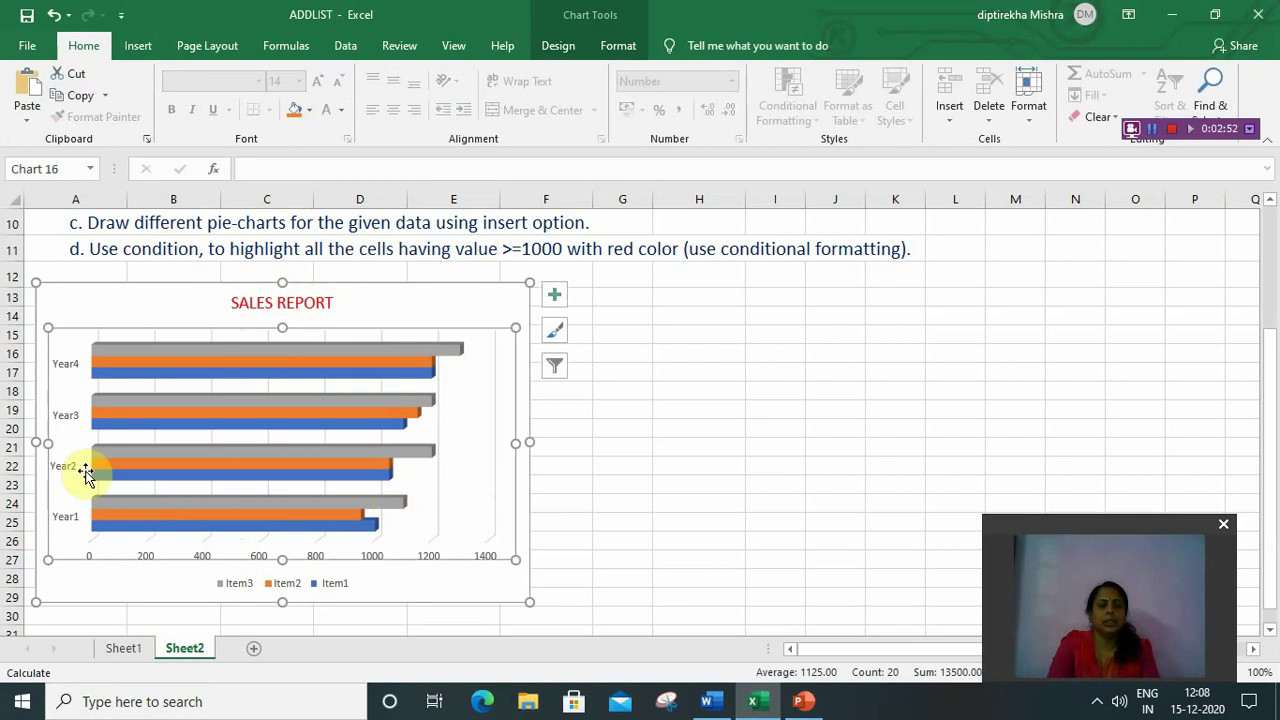
click(62, 415)
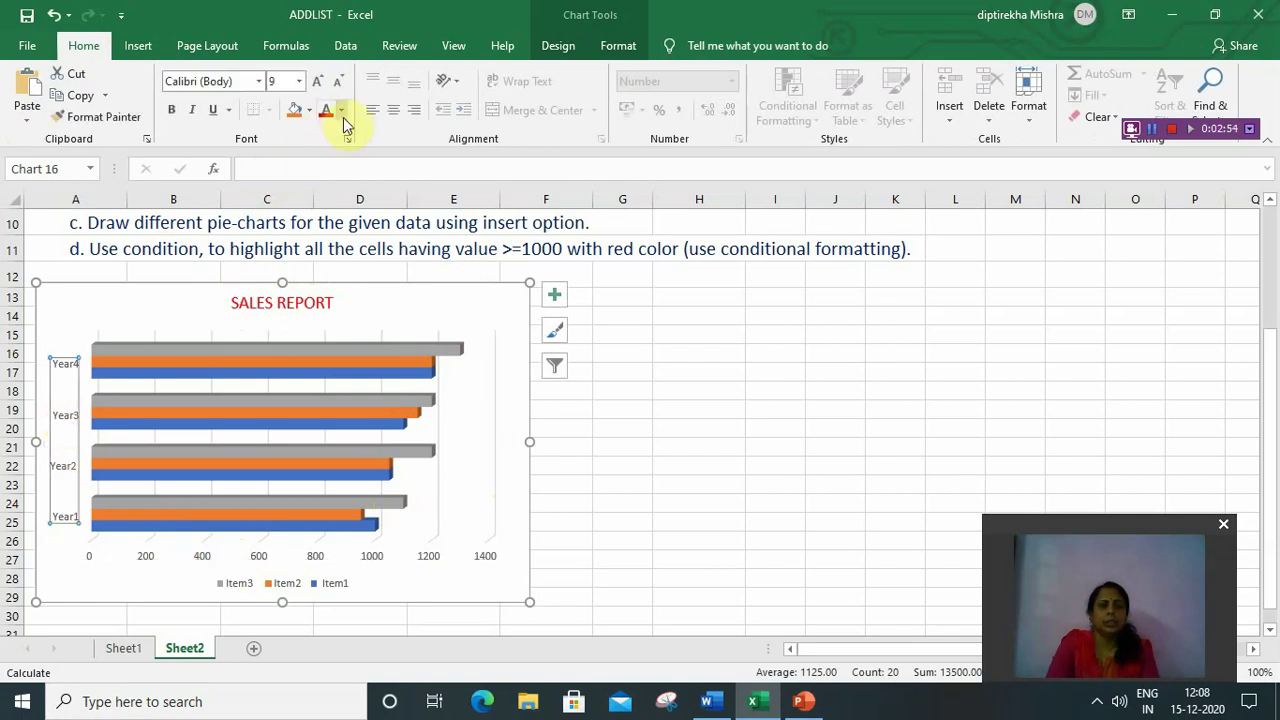
click(236, 590)
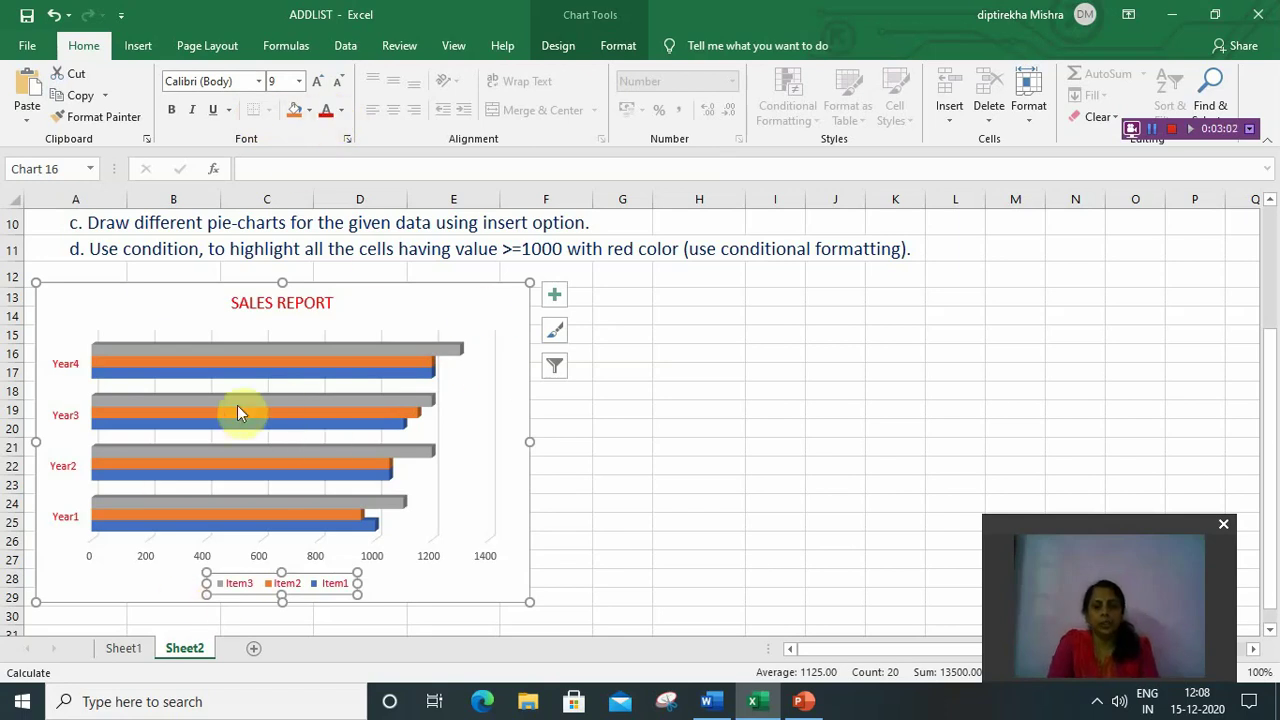
Fill the chart area background with the pink texture using a picture or texture fill
right_click(442, 314)
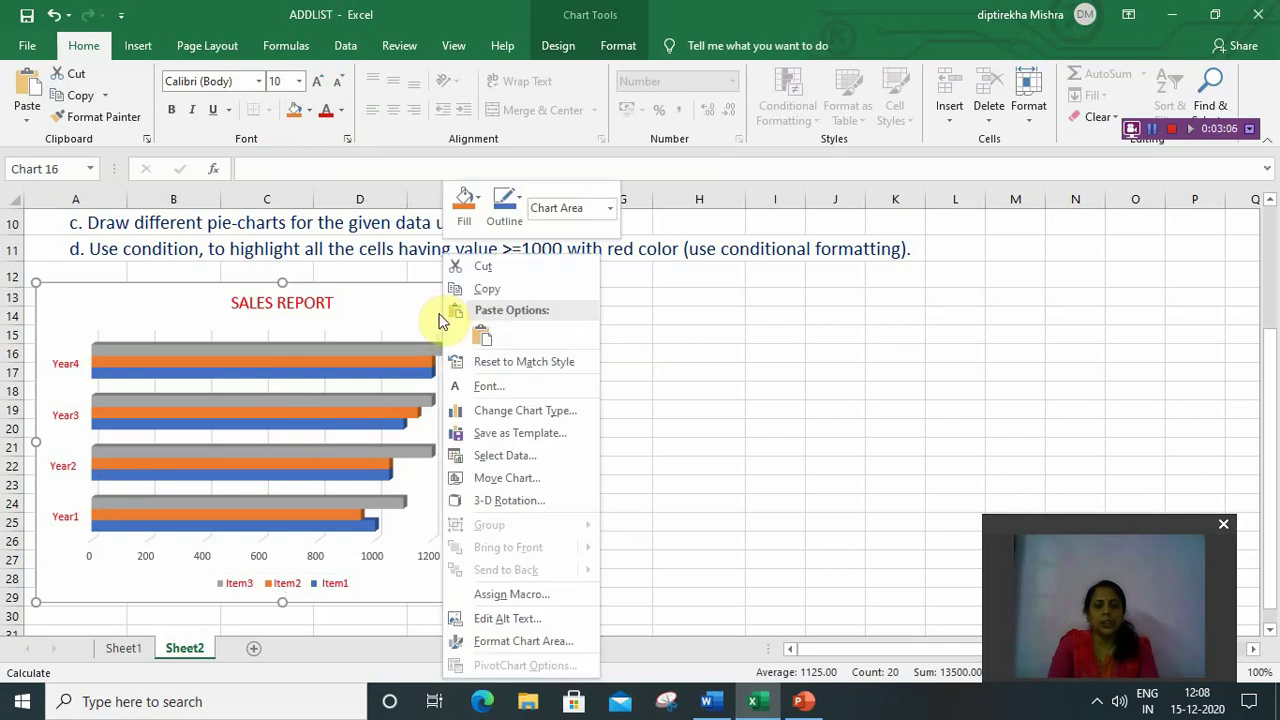
click(555, 641)
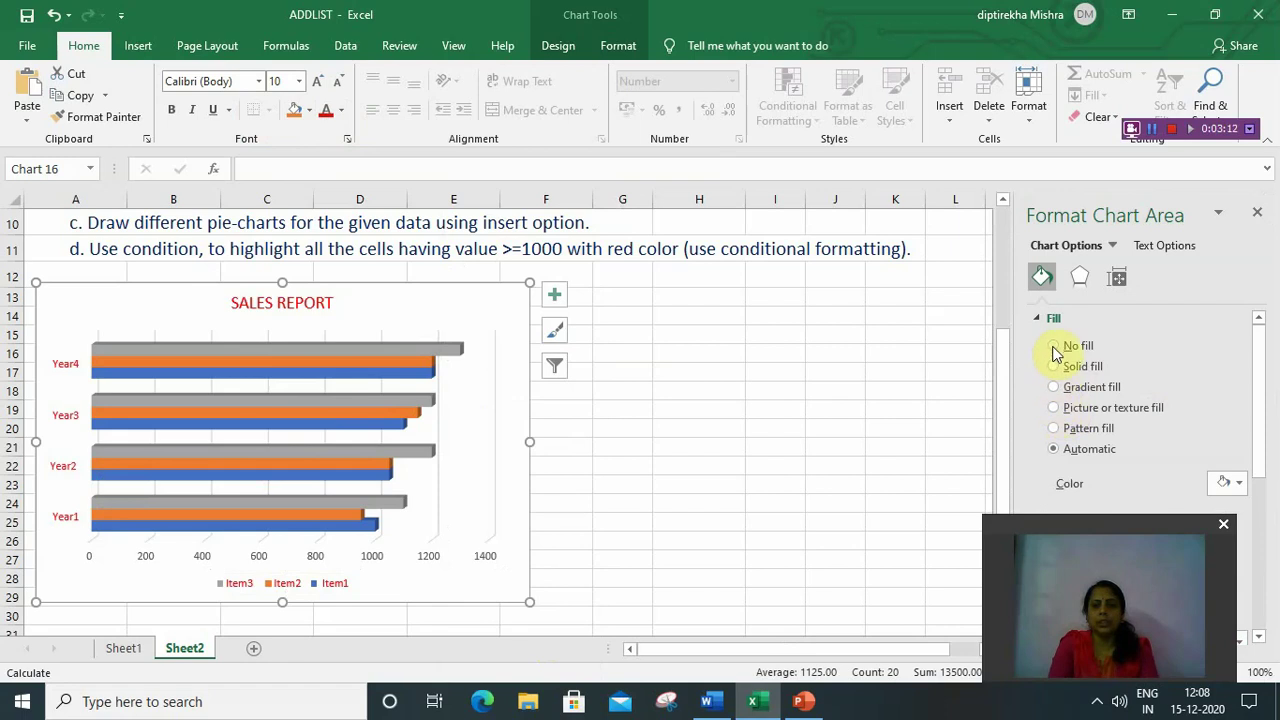
click(1054, 408)
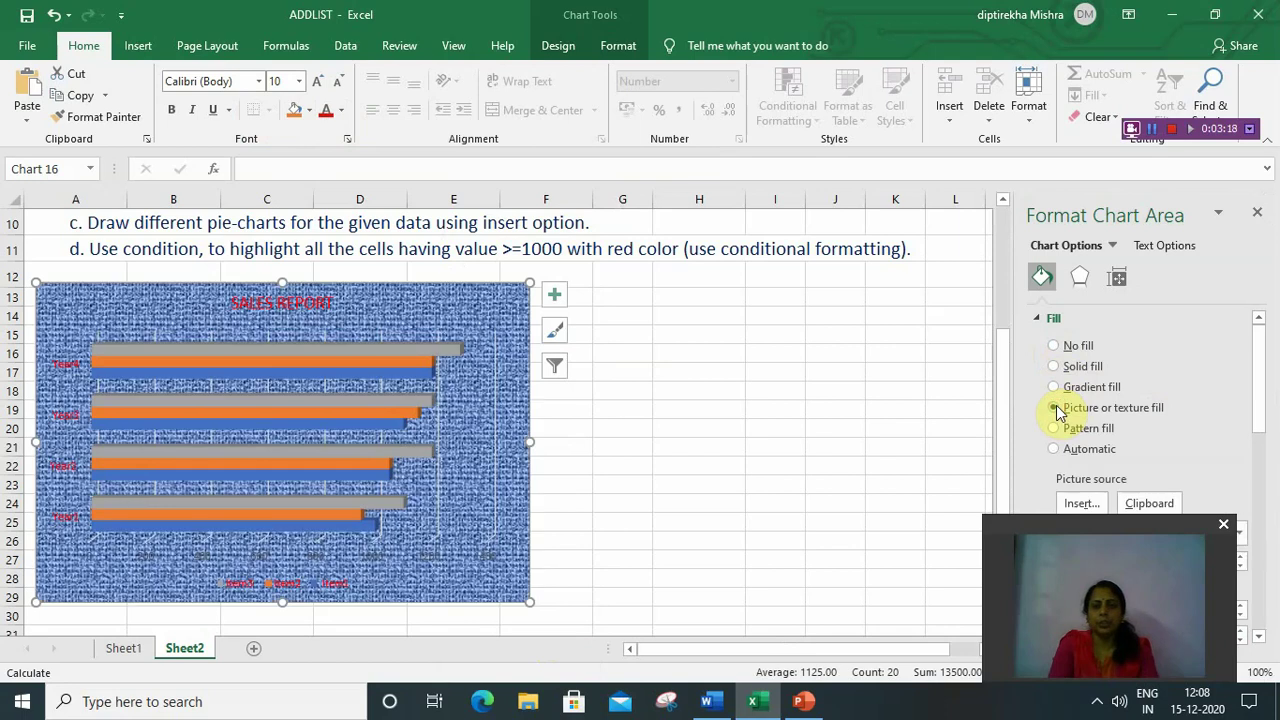
click(1243, 540)
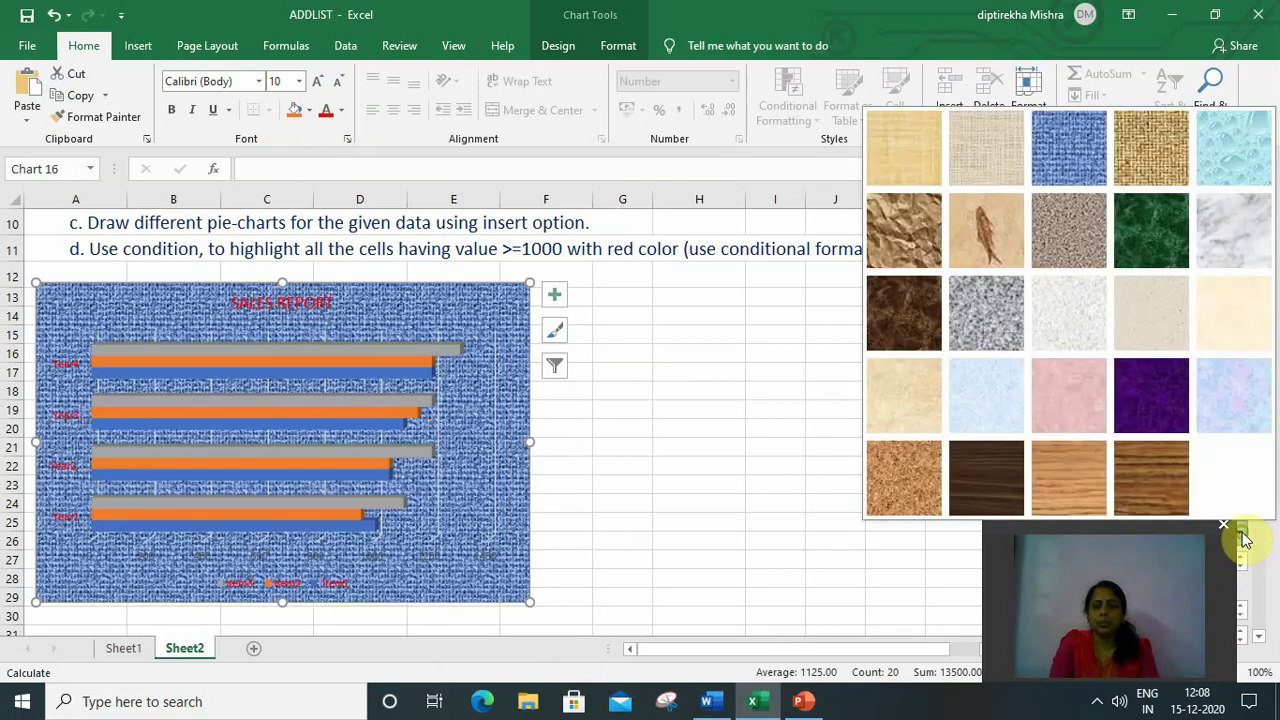
click(1068, 398)
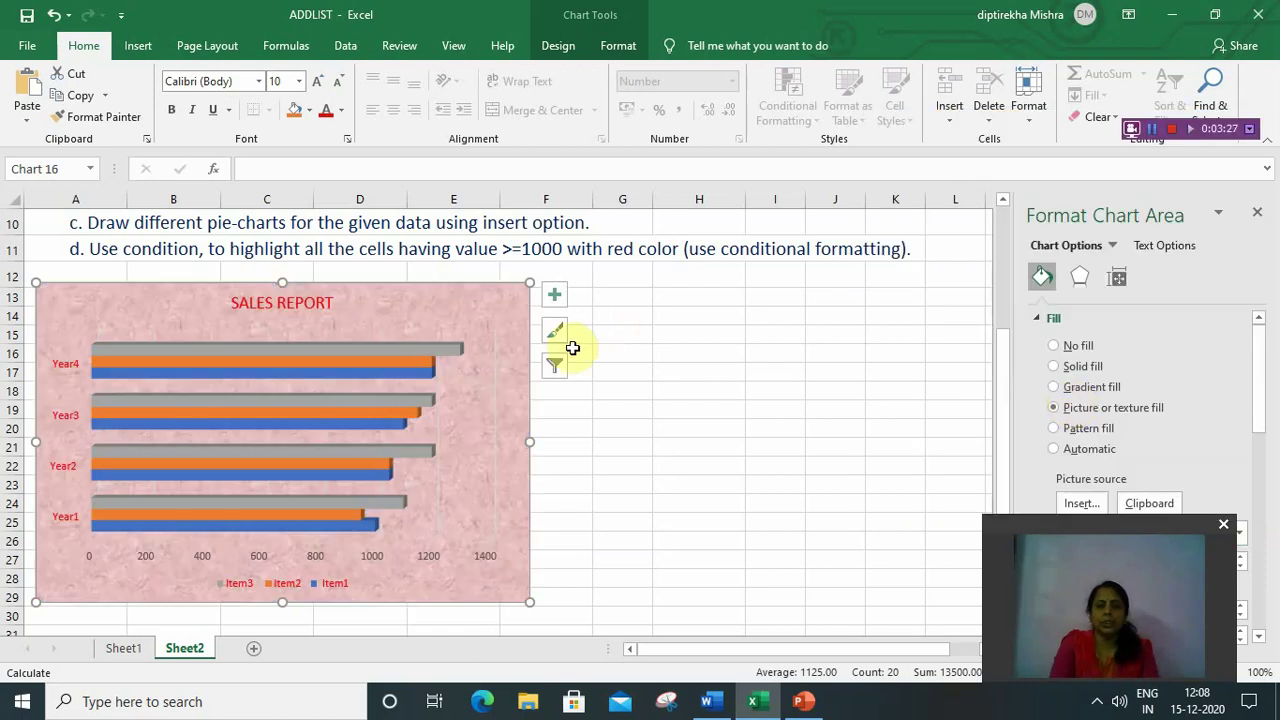
Format the Item3 data series with a solid fill in standard red
right_click(450, 358)
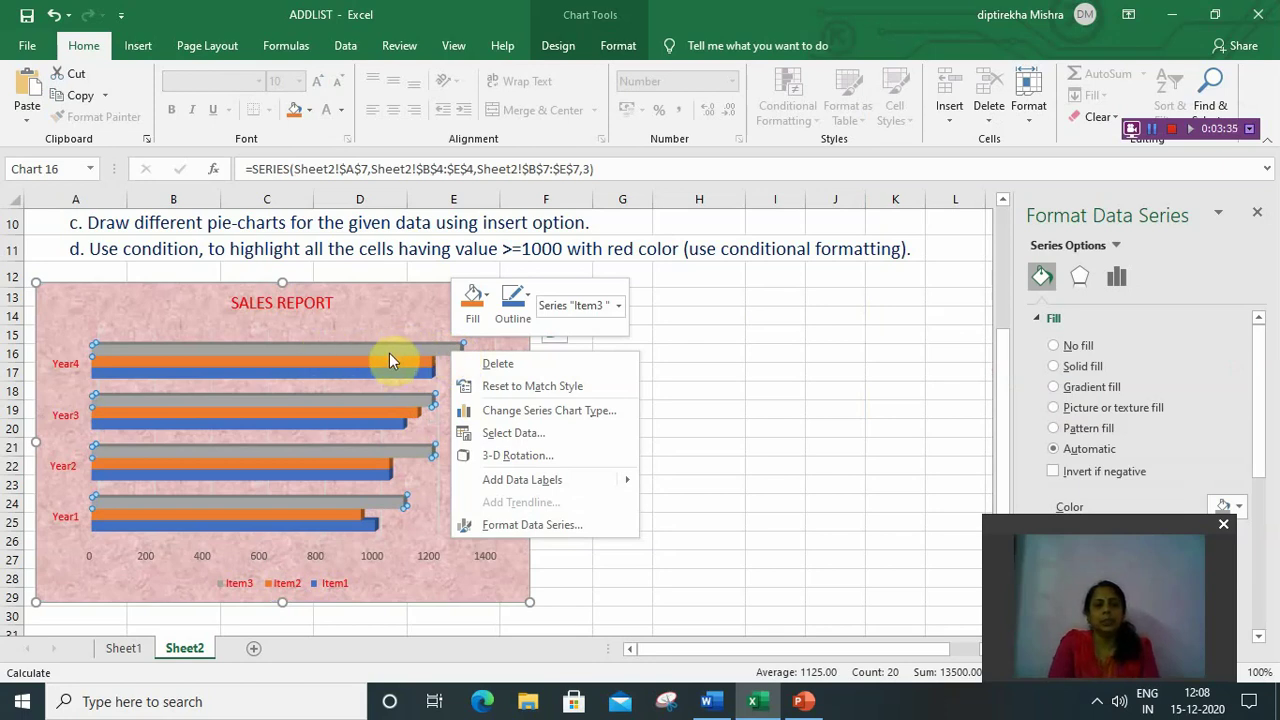
click(556, 524)
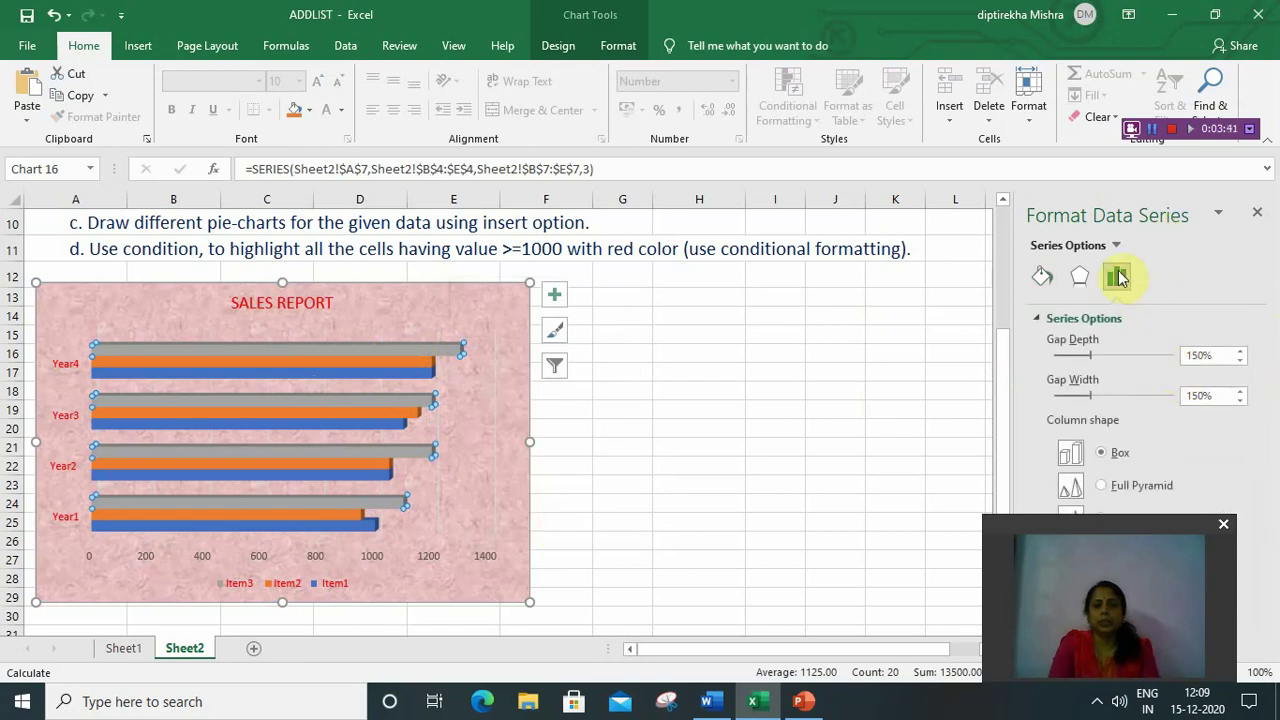
click(1041, 278)
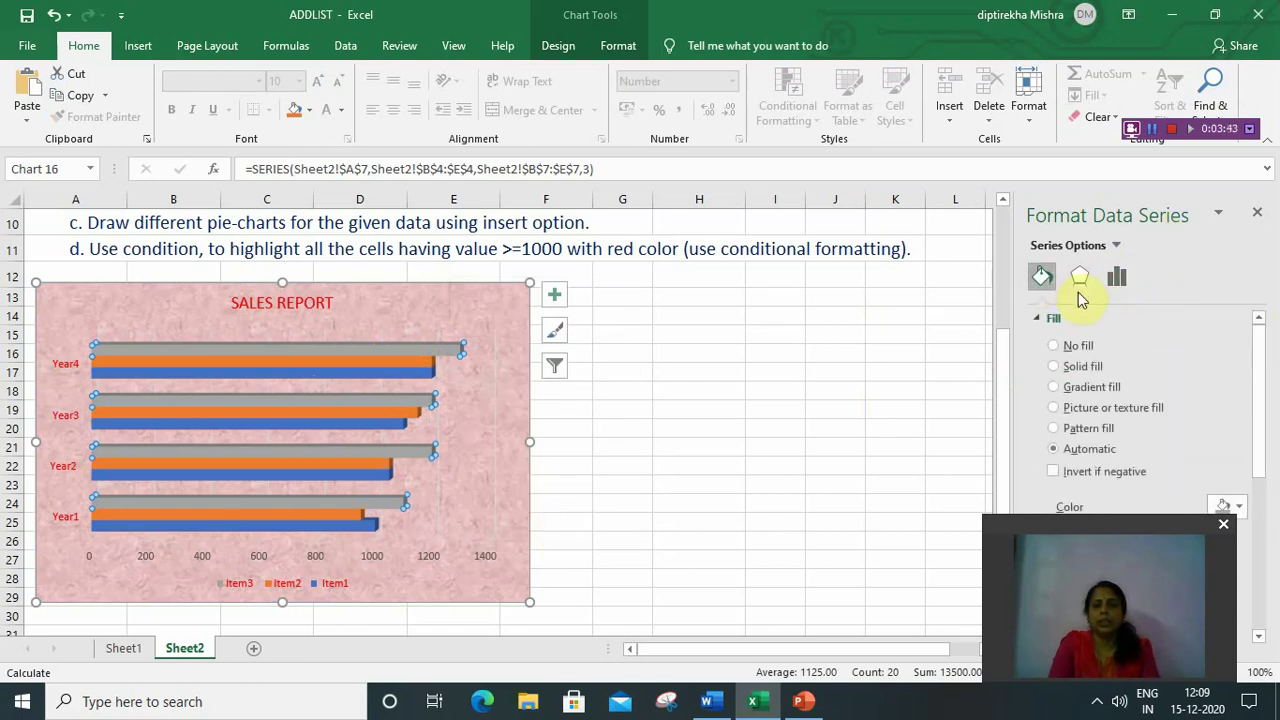
scroll(1155, 350, down, 3)
scroll(1152, 360, up, 3)
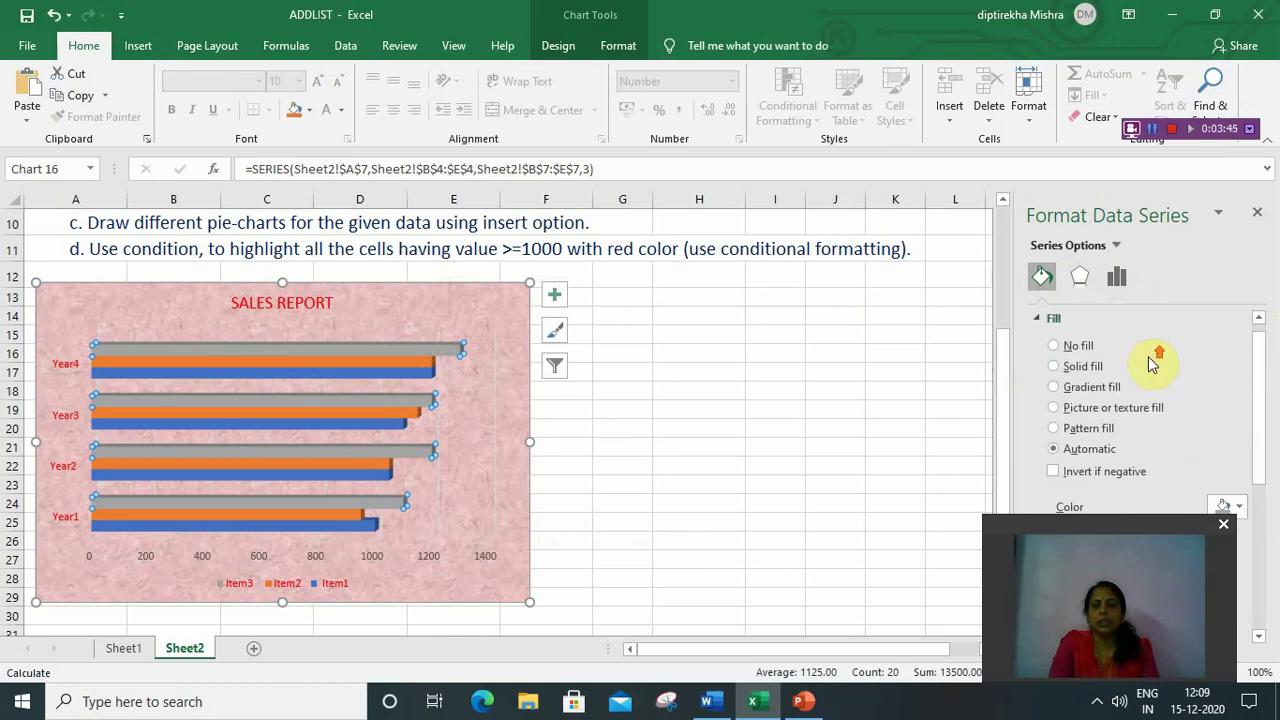
click(1056, 367)
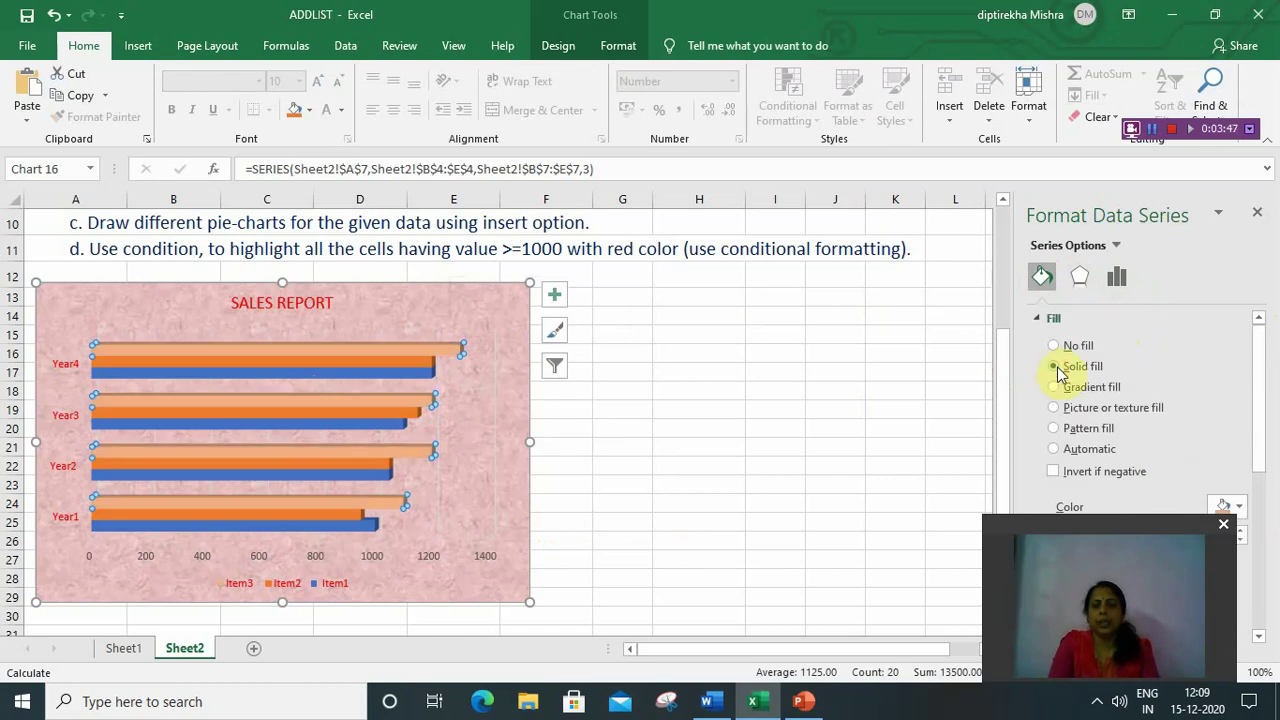
scroll(1238, 375, down, 2)
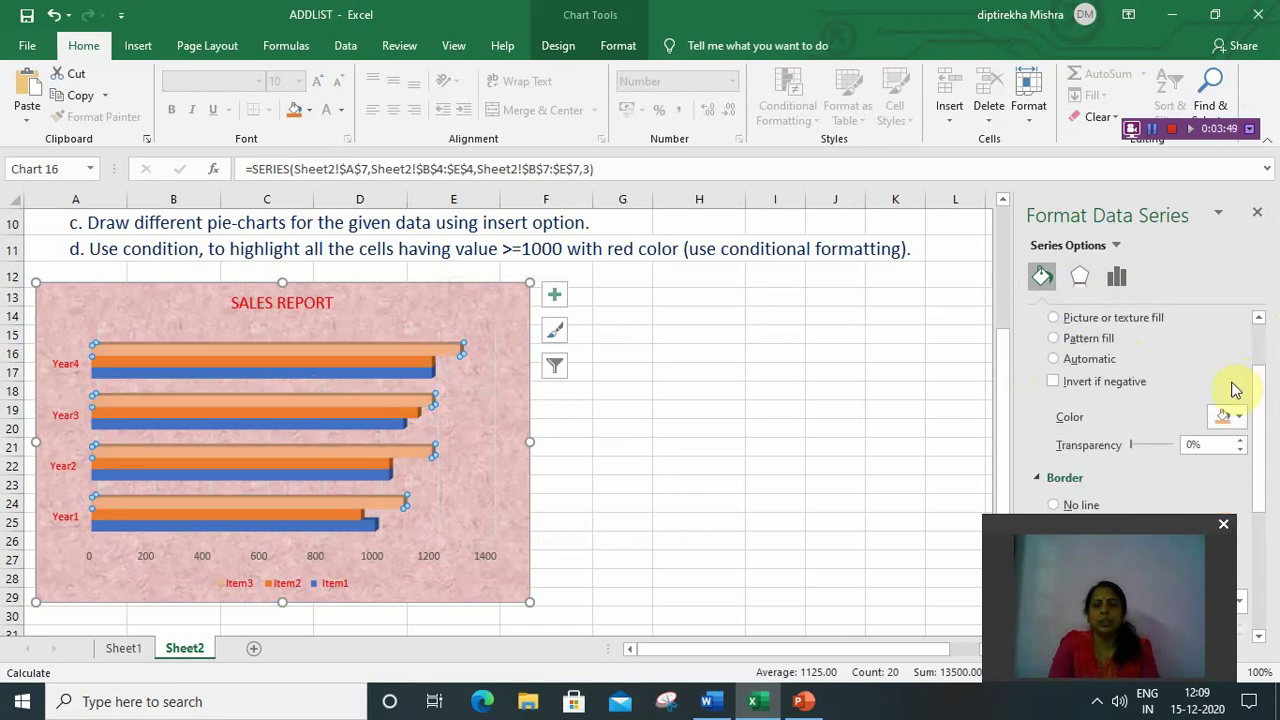
click(1241, 417)
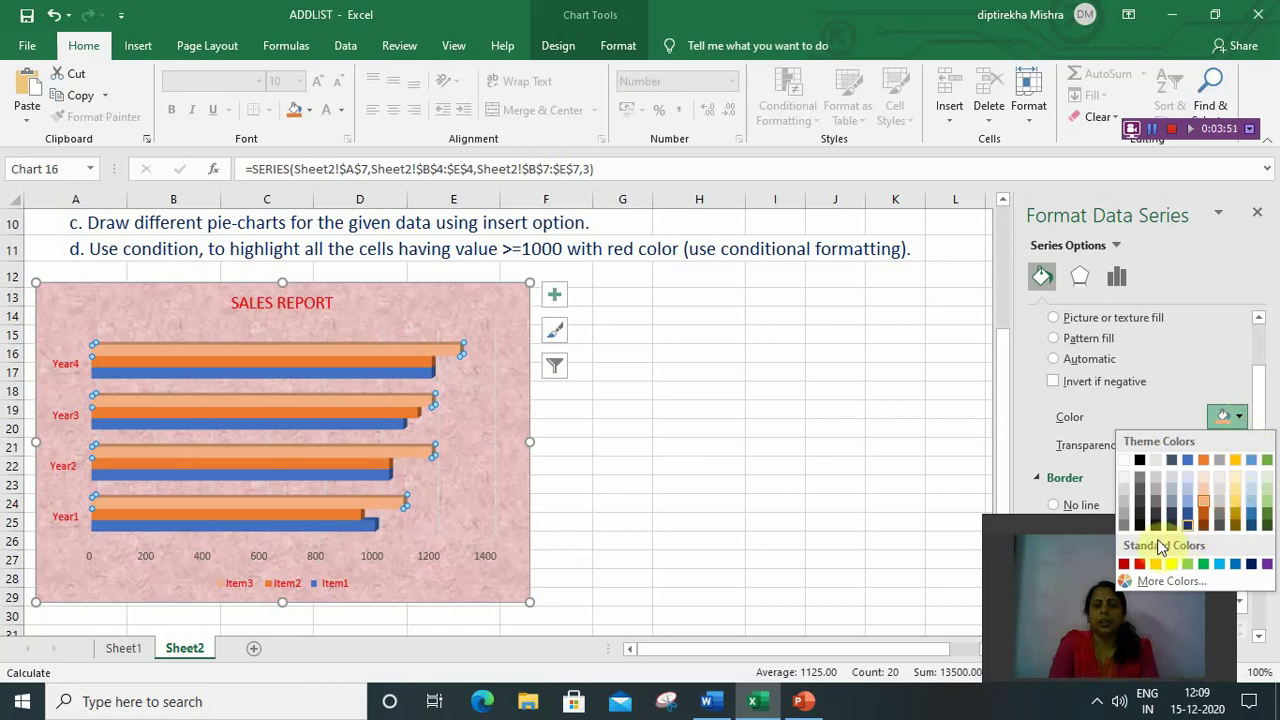
click(1140, 565)
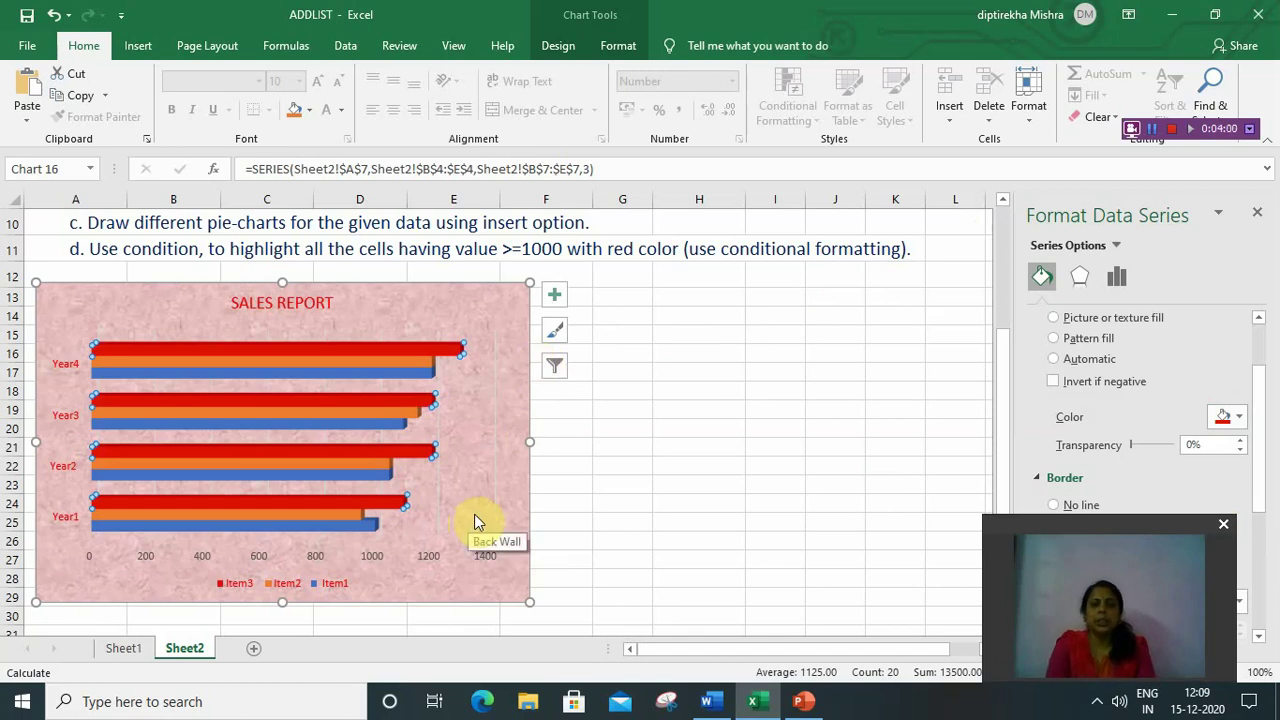
scroll(474, 521, up, 3)
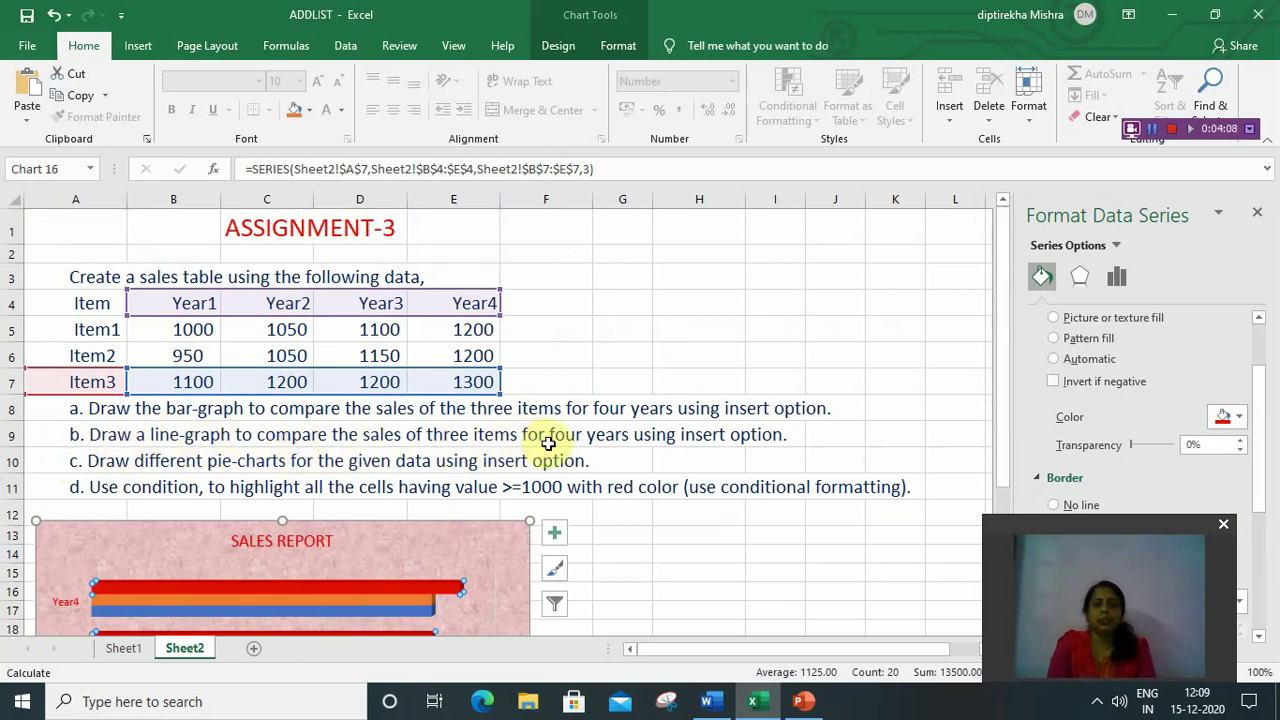
scroll(669, 466, down, 3)
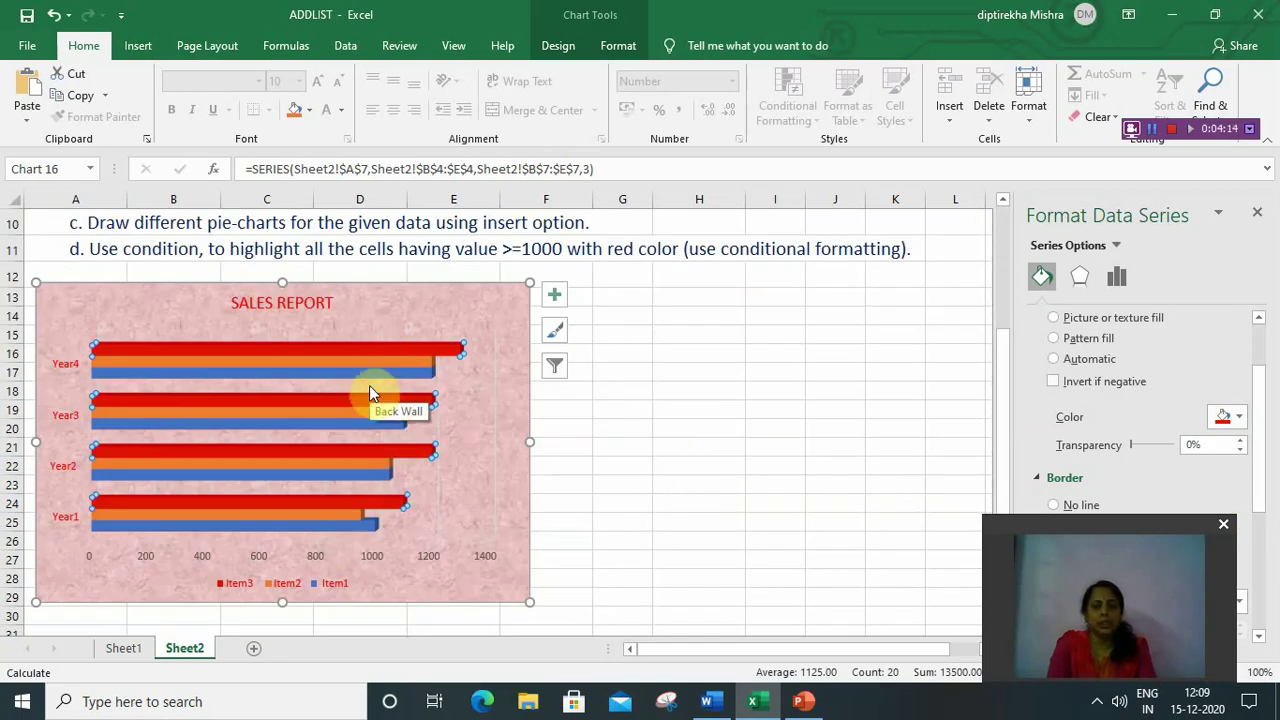
Insert a basic 2-D line chart from the sales table A4:E7 and apply the gray gradient chart style with labeled markers
scroll(369, 385, up, 3)
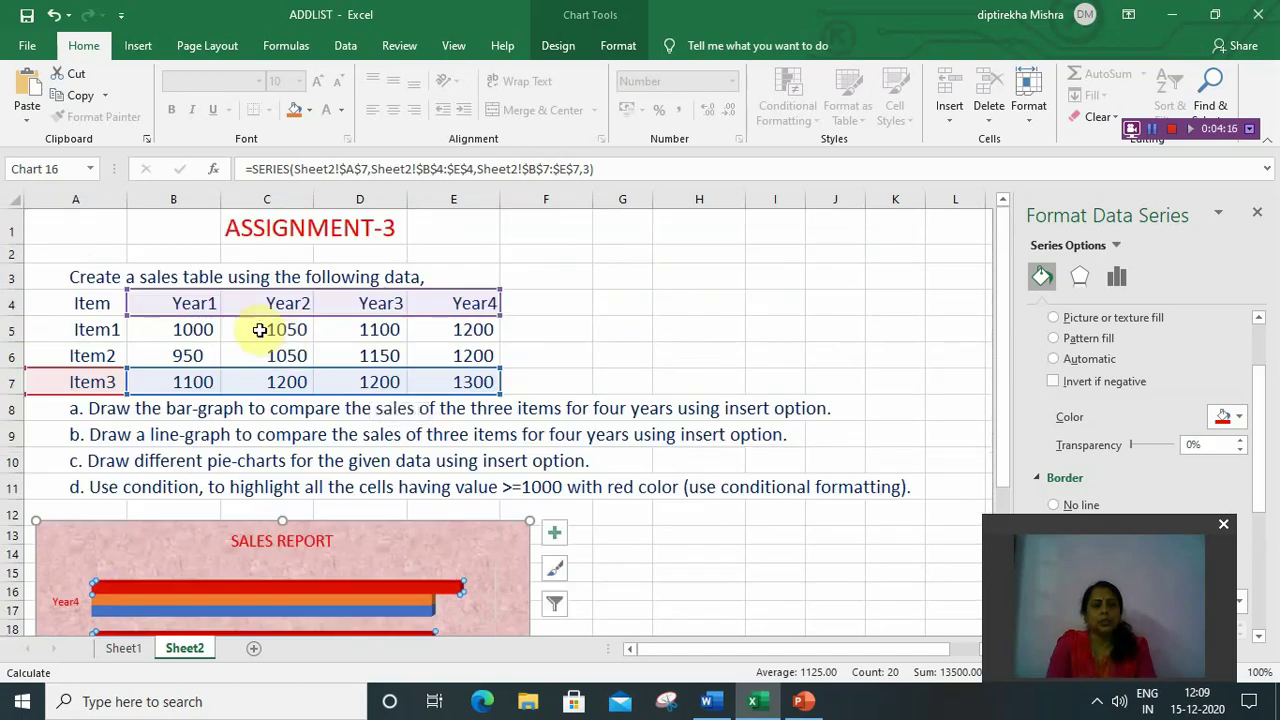
click(609, 286)
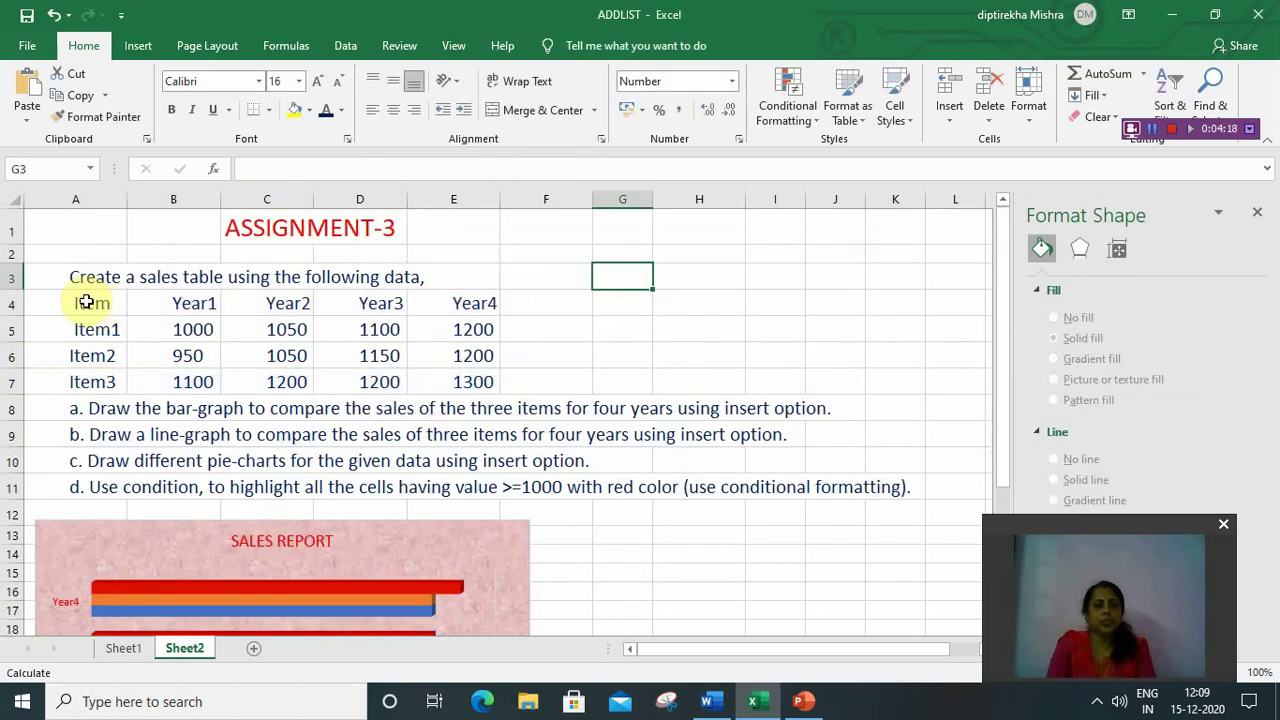
drag(92, 303, 481, 388)
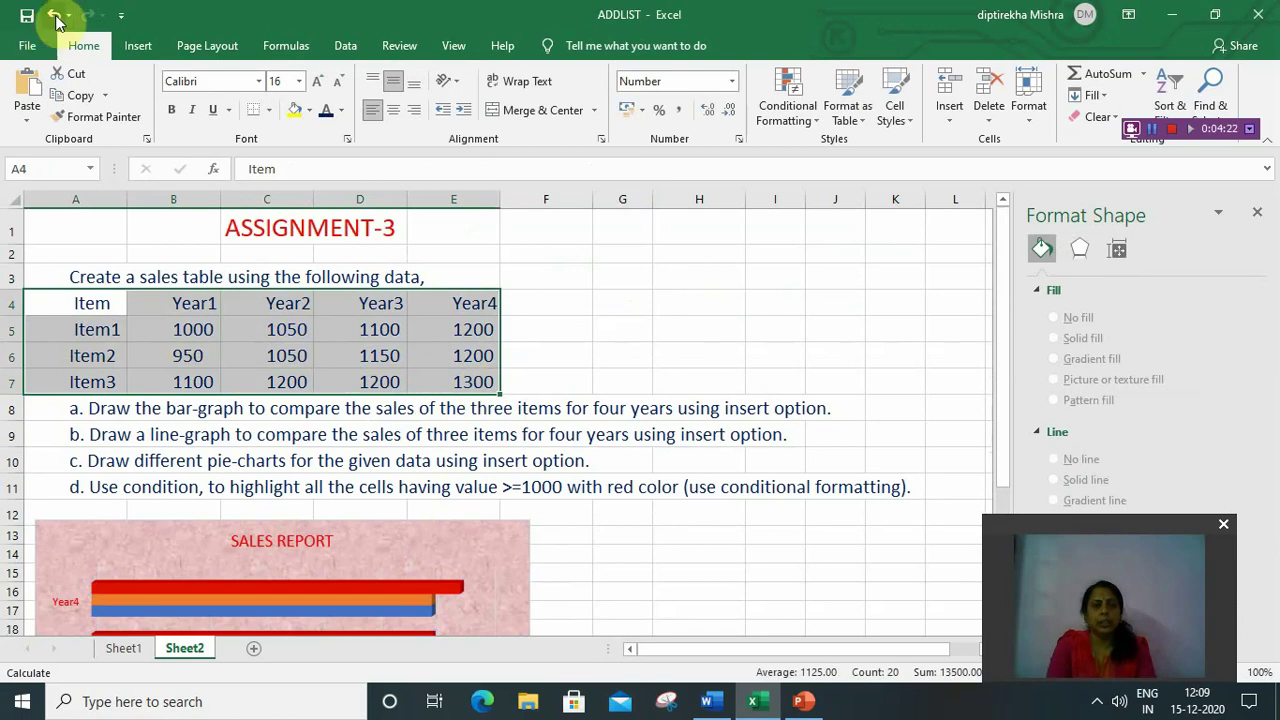
click(138, 47)
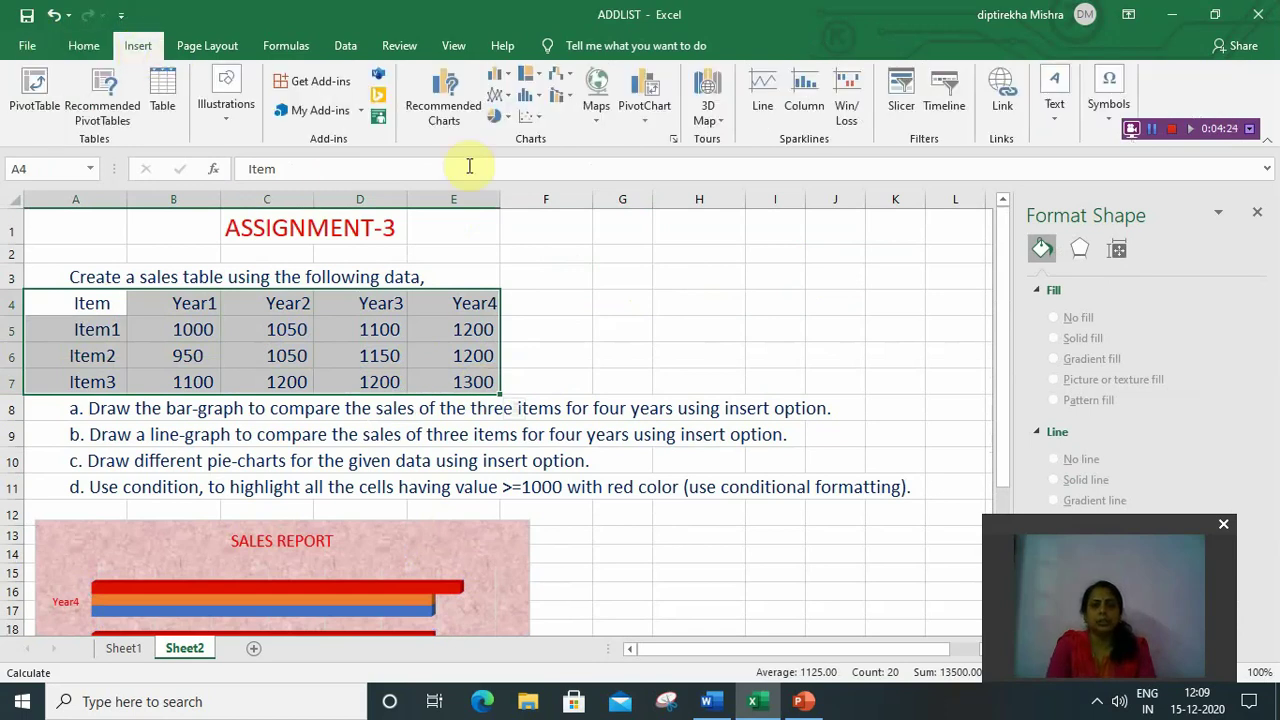
click(526, 118)
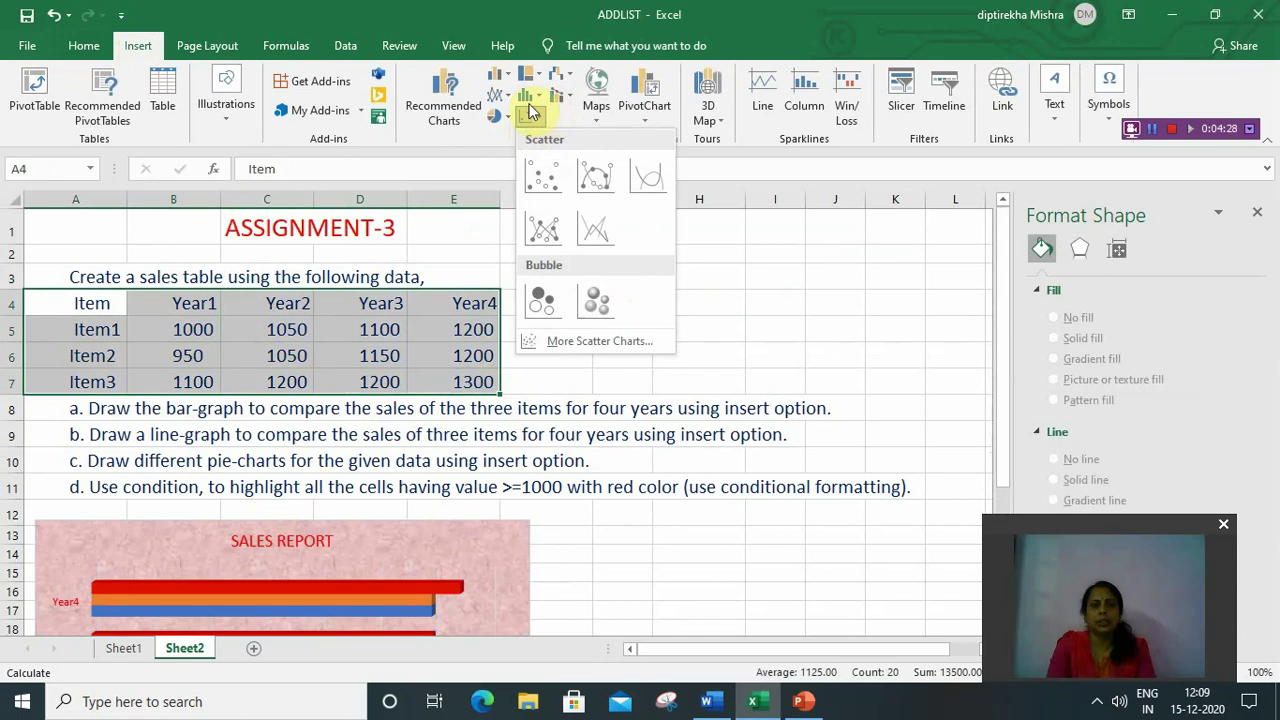
click(500, 101)
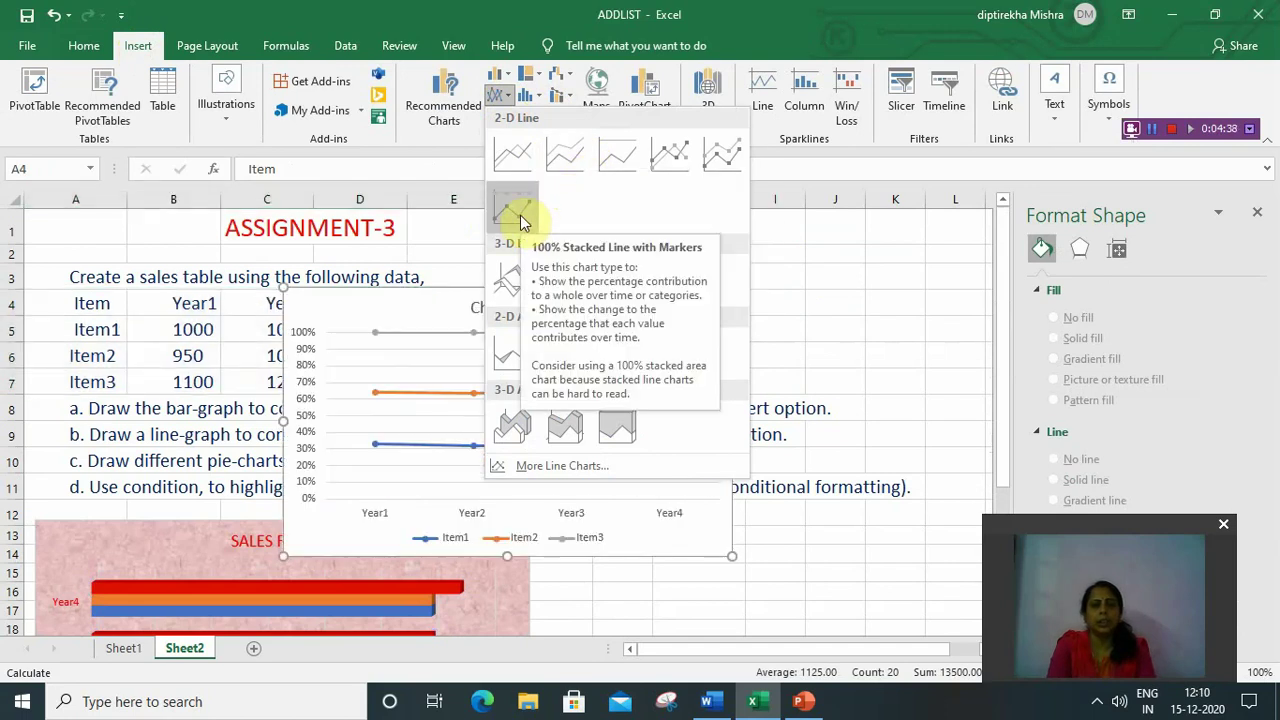
click(512, 155)
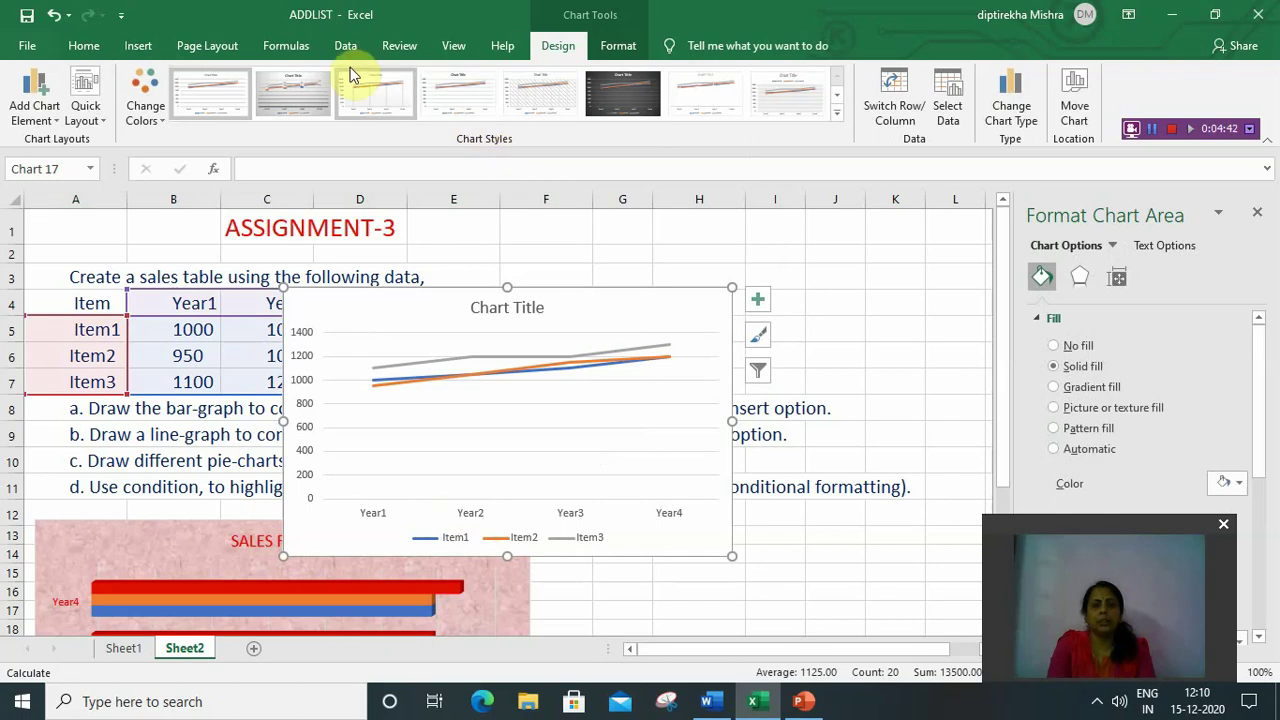
click(293, 90)
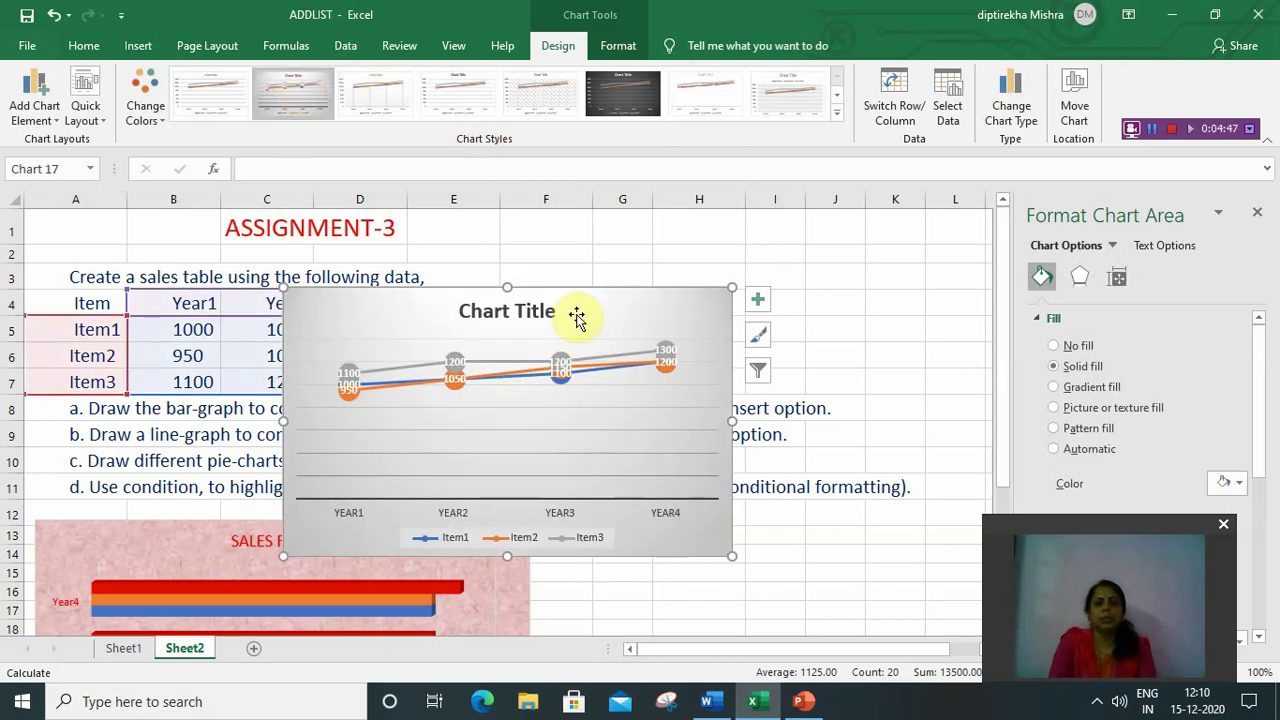
Move the line chart beside the bar chart, starting at row 13, and stretch its height down to row 29
drag(593, 308, 858, 545)
scroll(858, 545, down, 3)
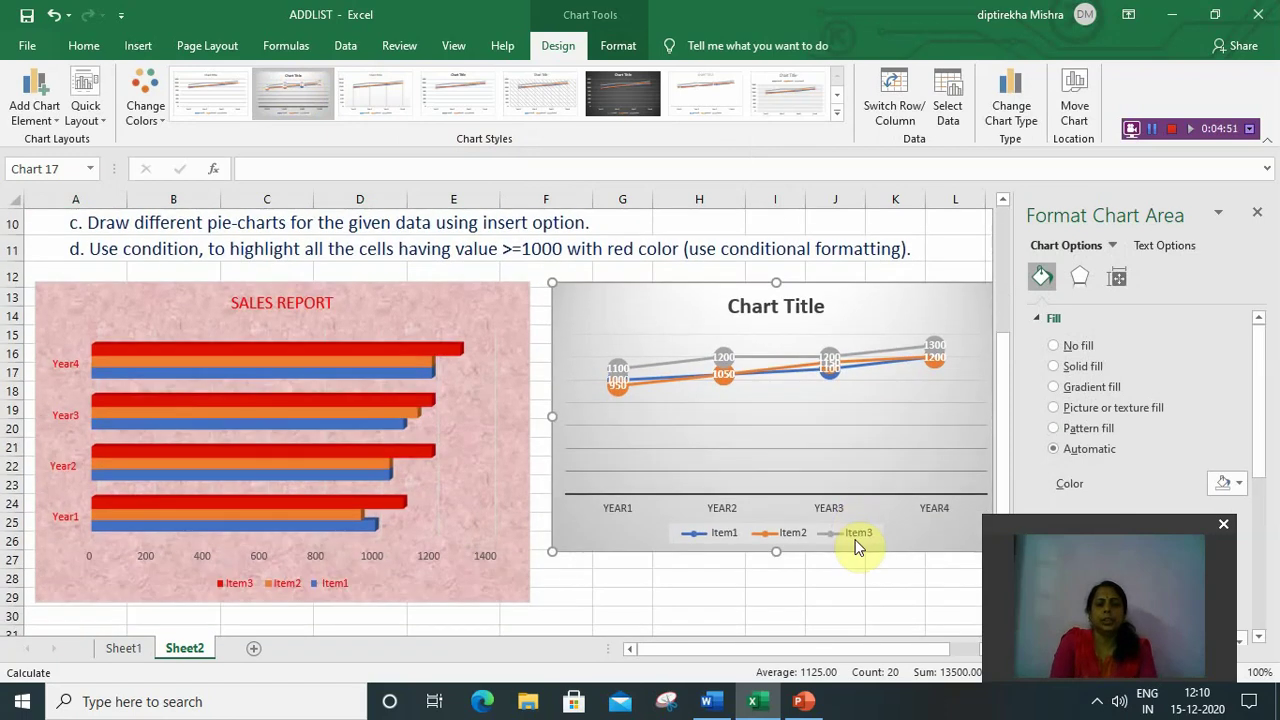
drag(771, 551, 772, 602)
Replace the line chart's placeholder title with "SALES"
click(795, 314)
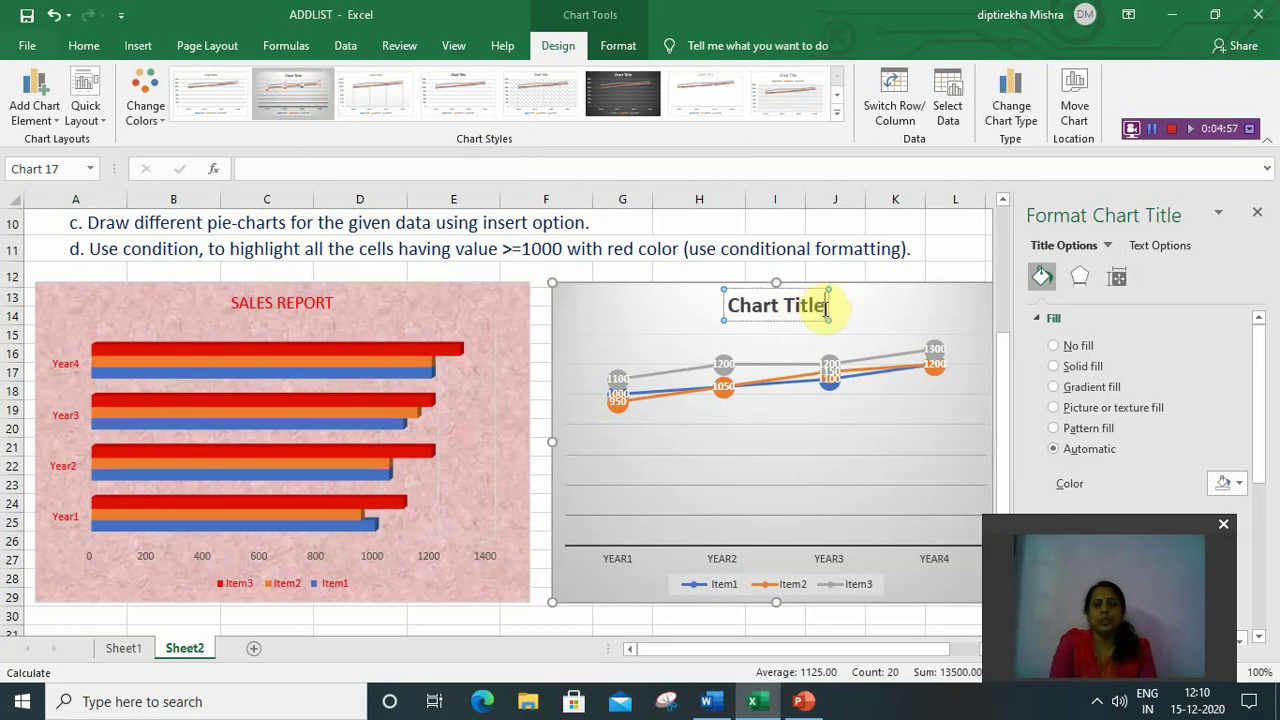
key(BackSpace)
key(BackSpace)
key(BackSpace)
key(BackSpace)
key(BackSpace)
key(BackSpace)
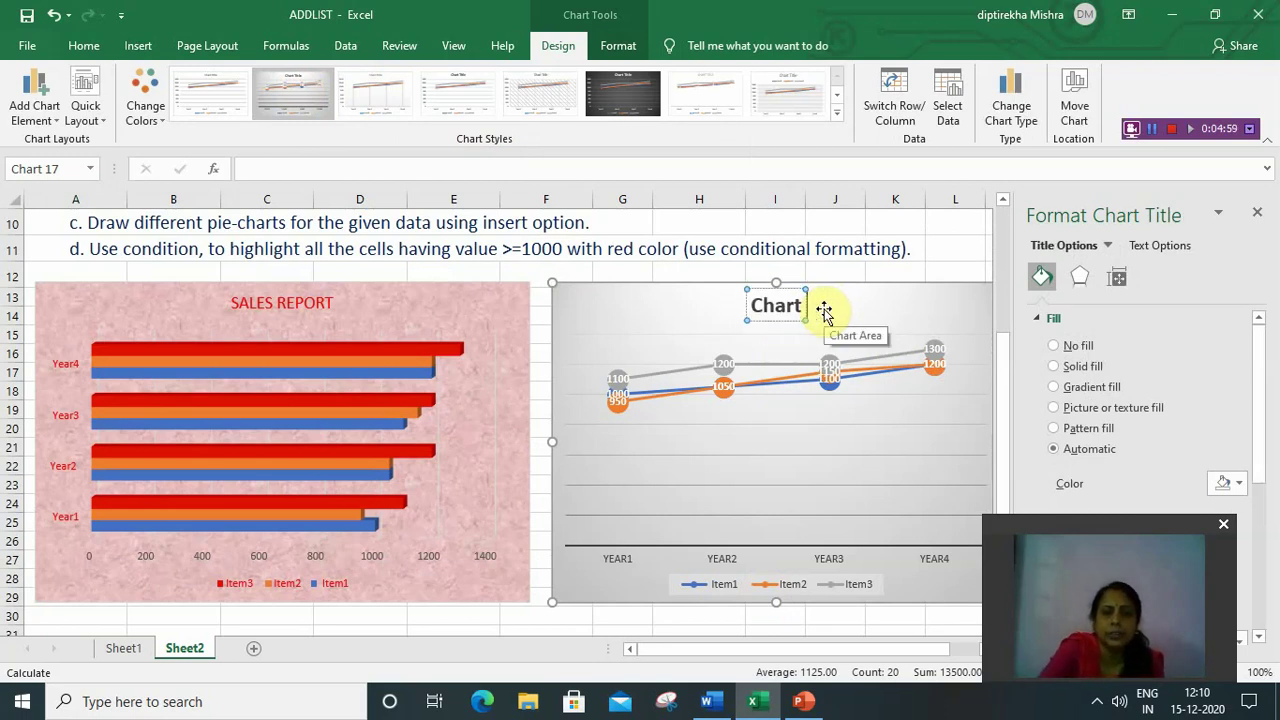
key(BackSpace)
key(BackSpace)
key(BackSpace)
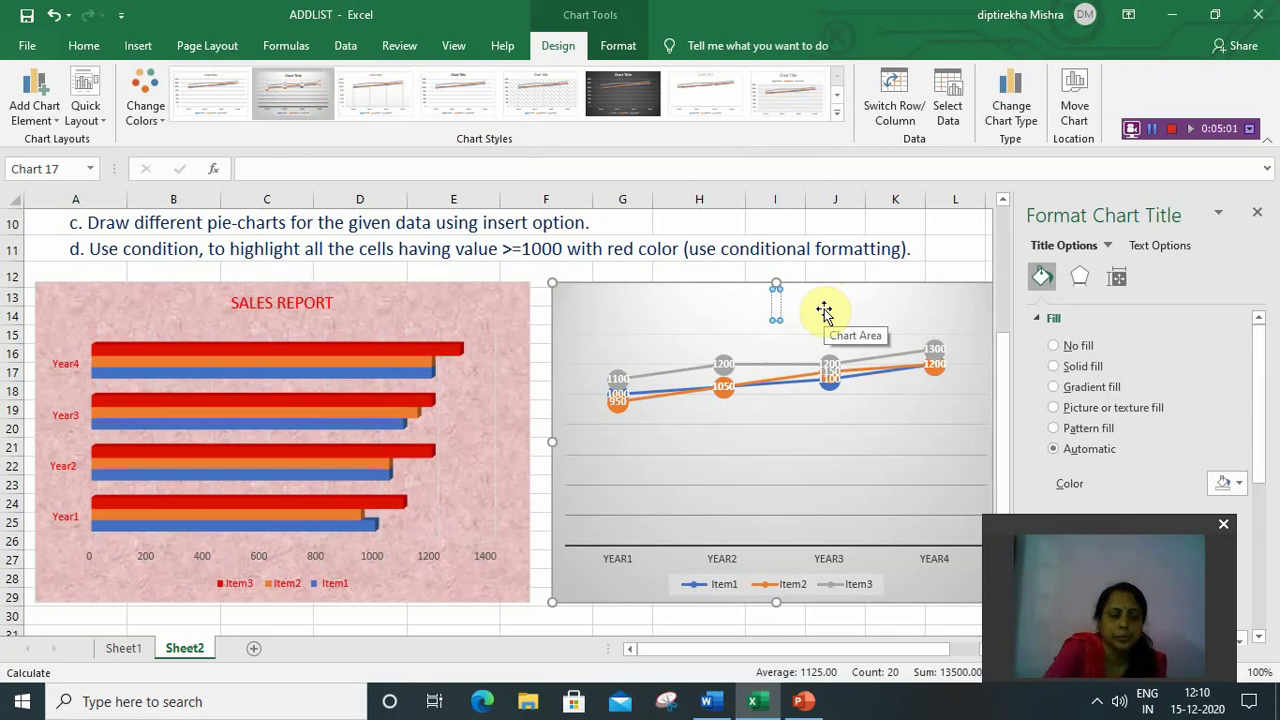
text(SALES)
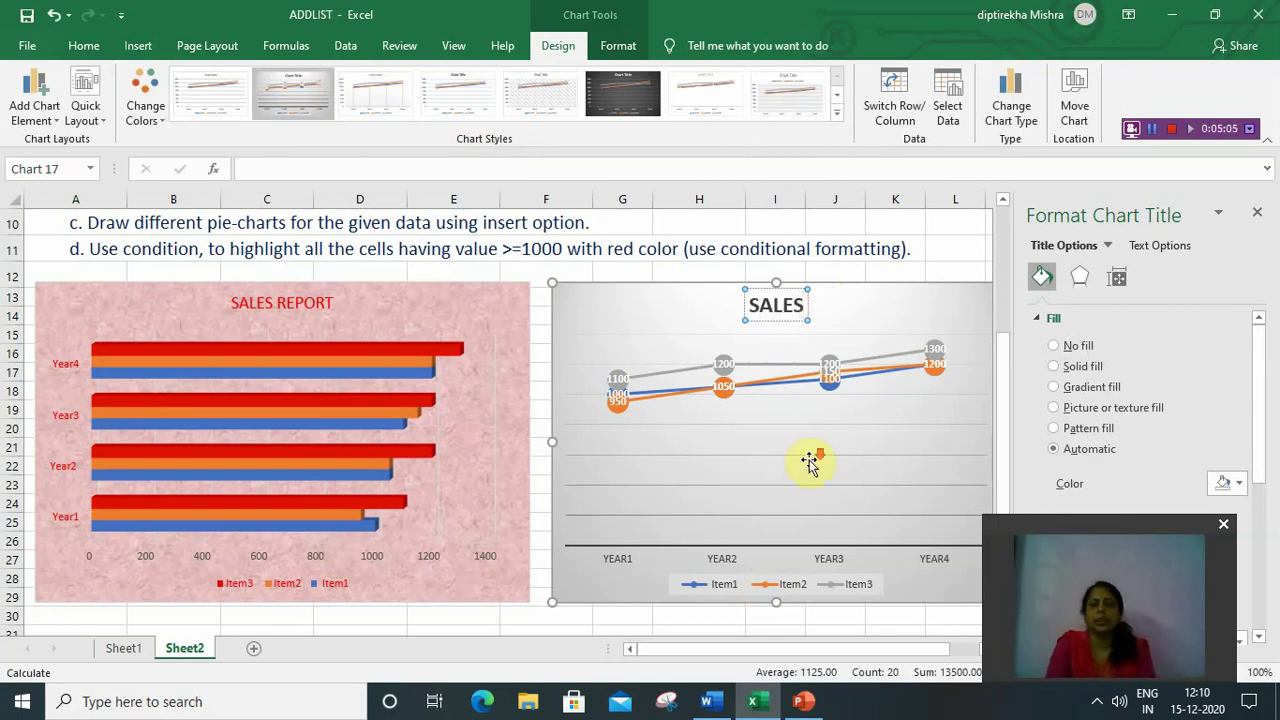
Insert a basic 2-D pie chart from the sales table A4:E7
scroll(811, 457, down, 1)
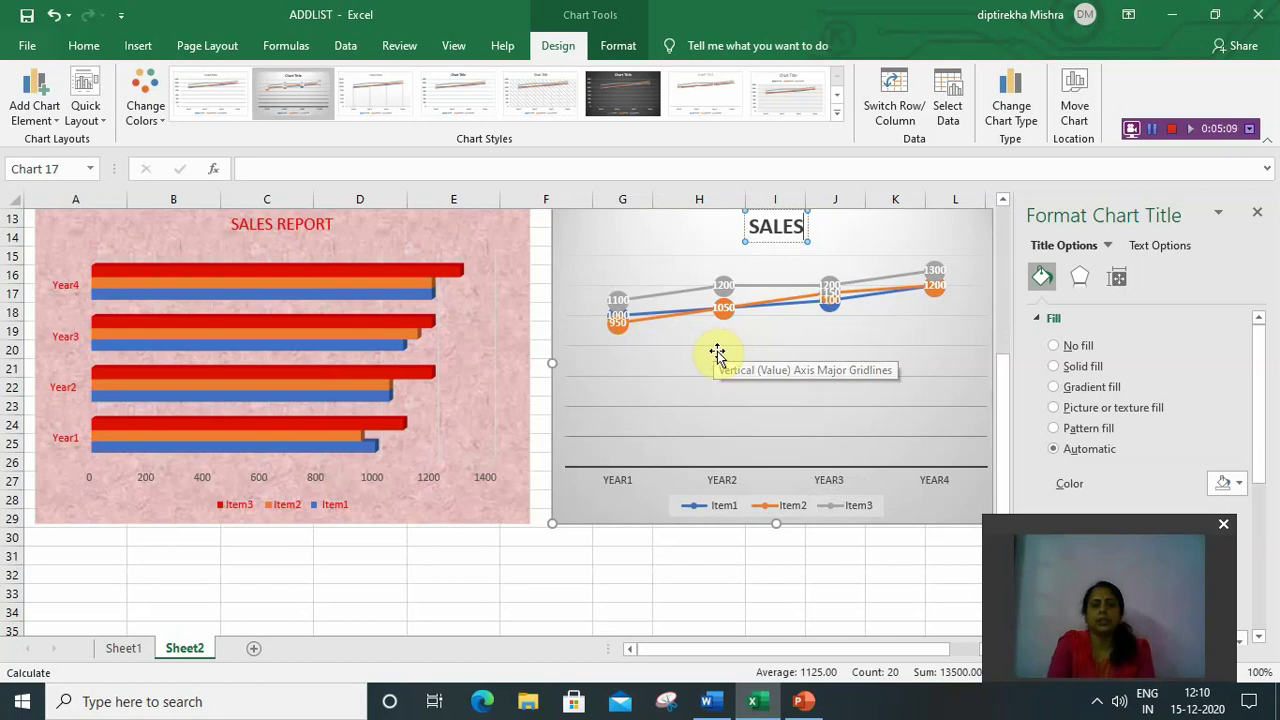
scroll(521, 418, up, 2)
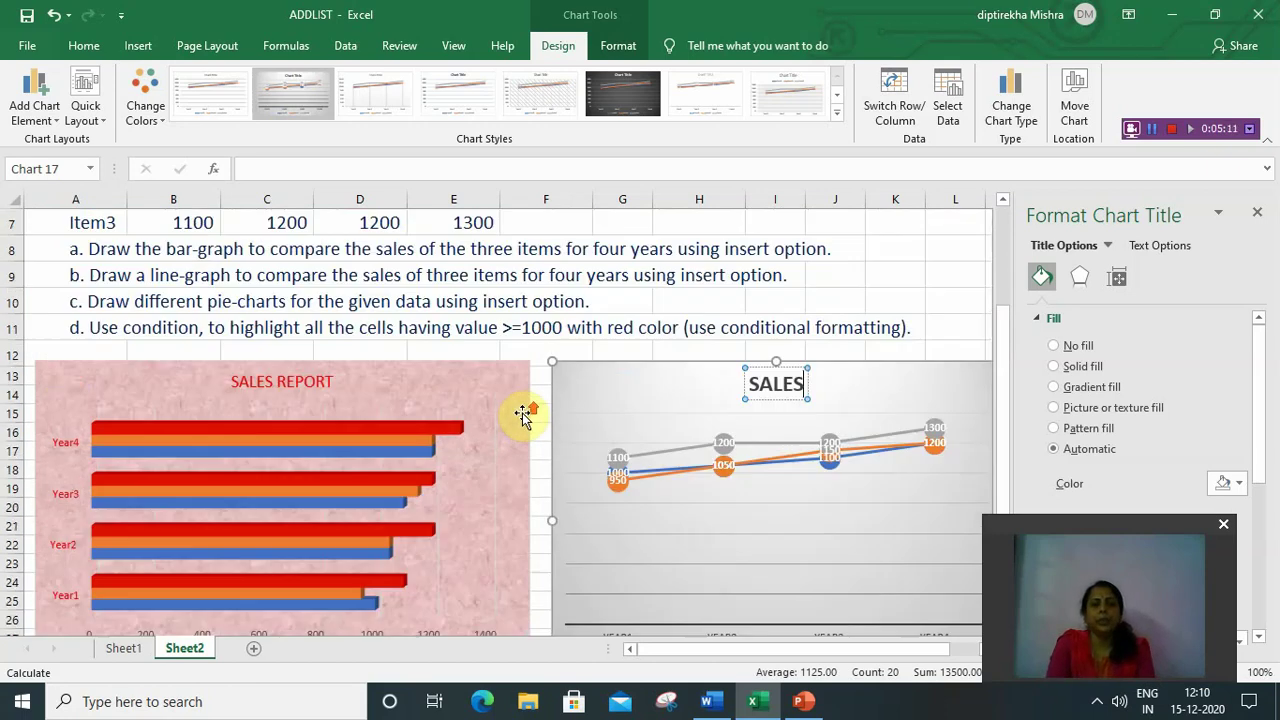
scroll(521, 418, up, 1)
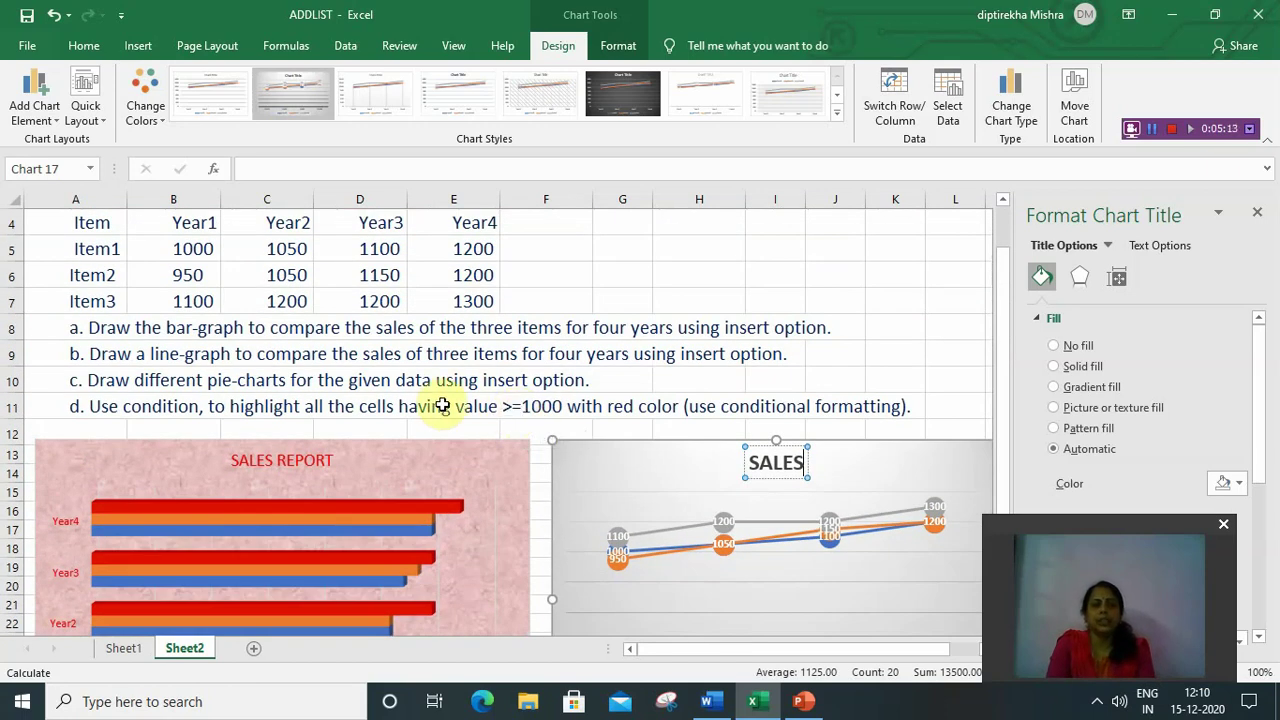
scroll(443, 406, up, 1)
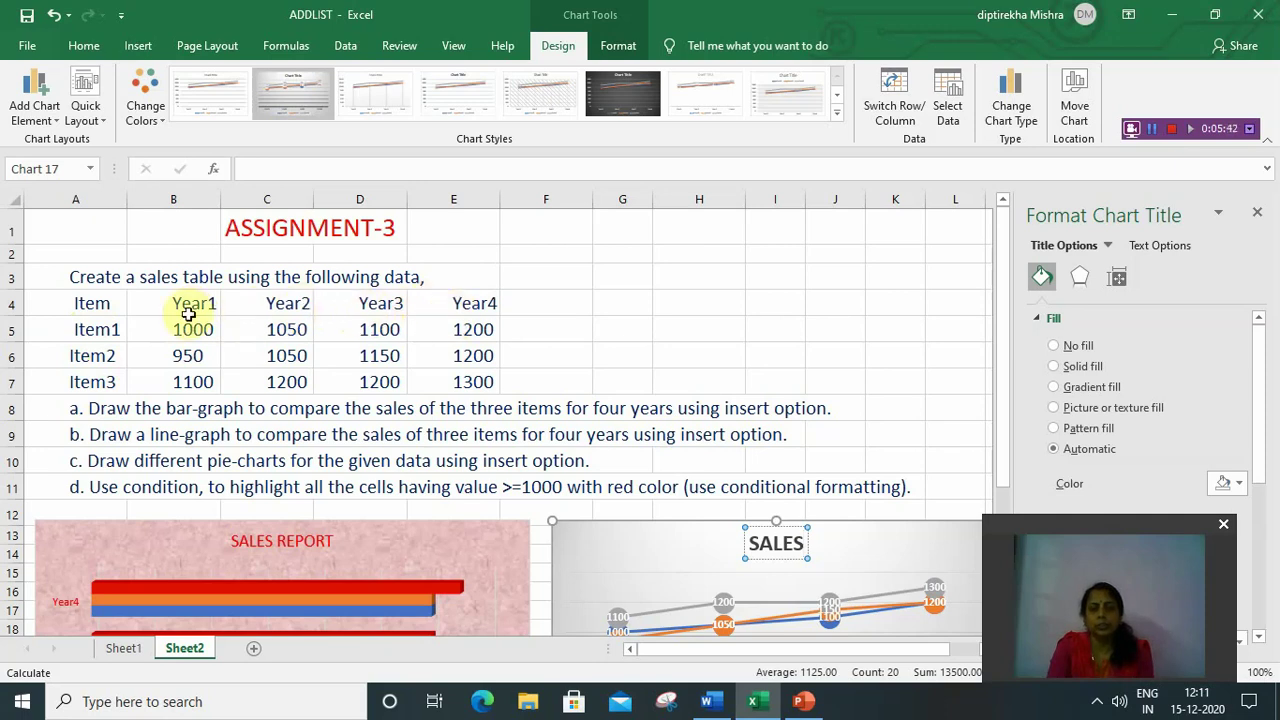
drag(77, 305, 488, 383)
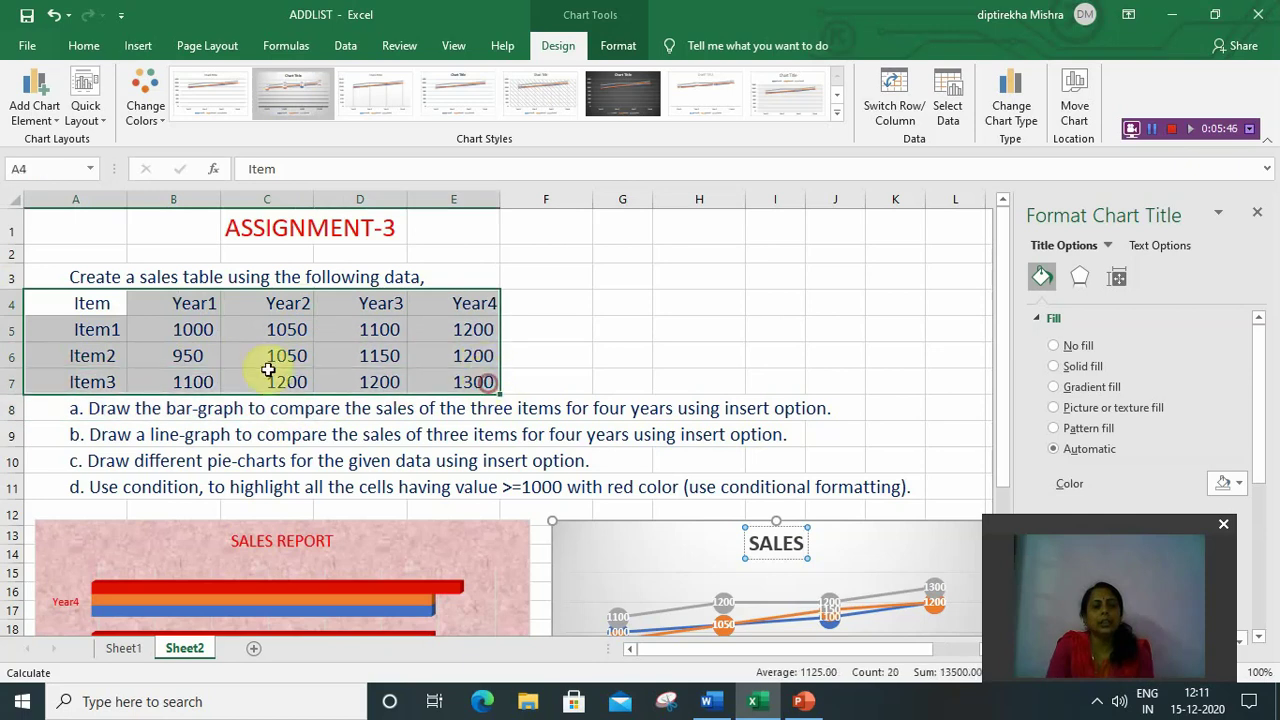
click(140, 46)
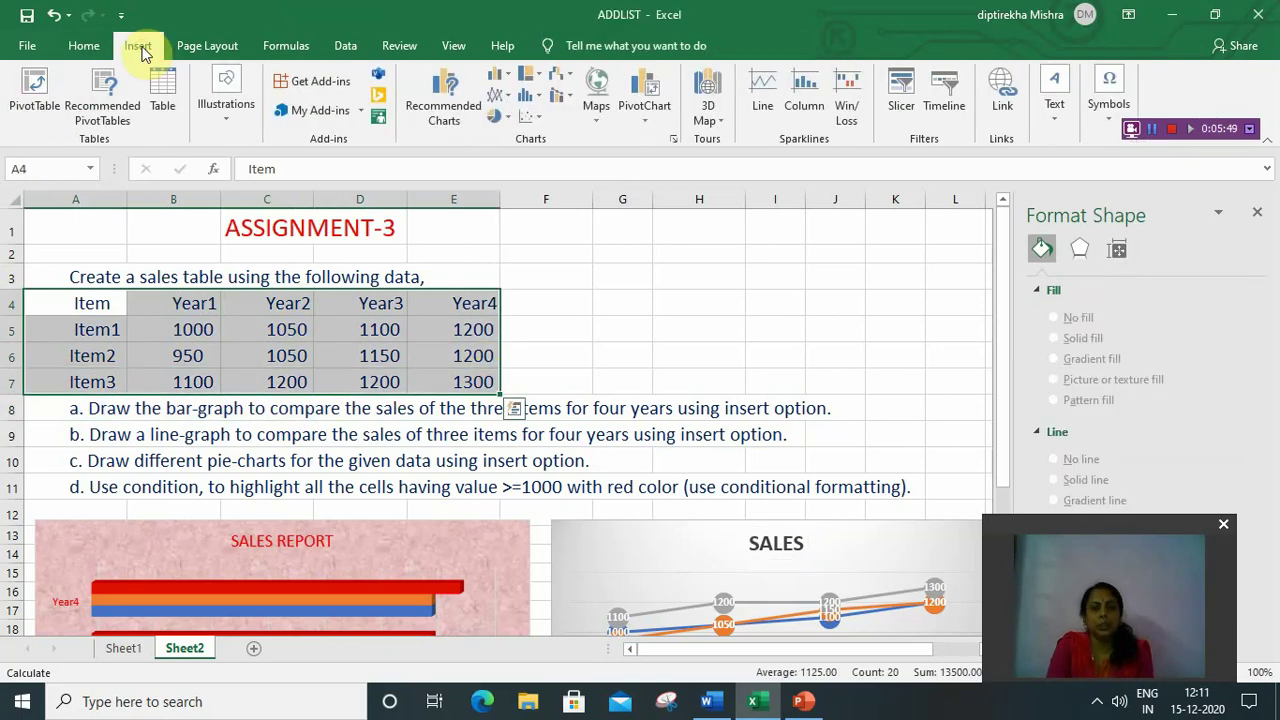
click(506, 114)
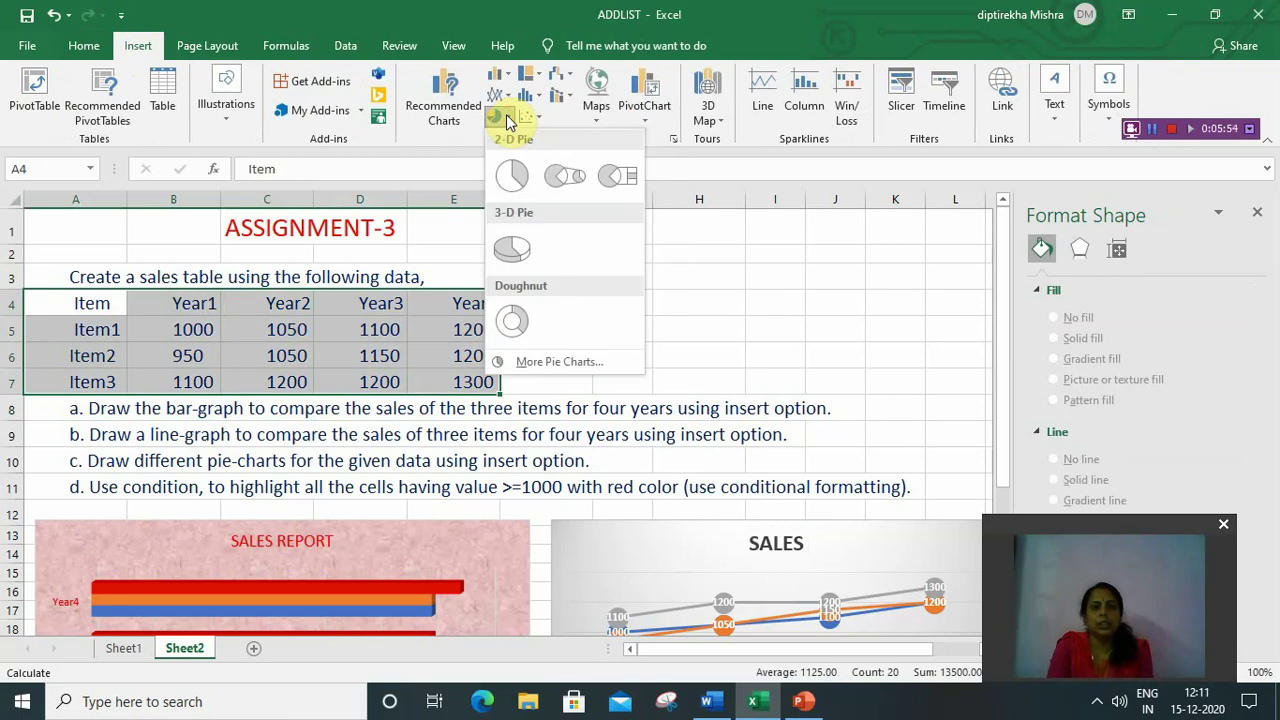
click(510, 177)
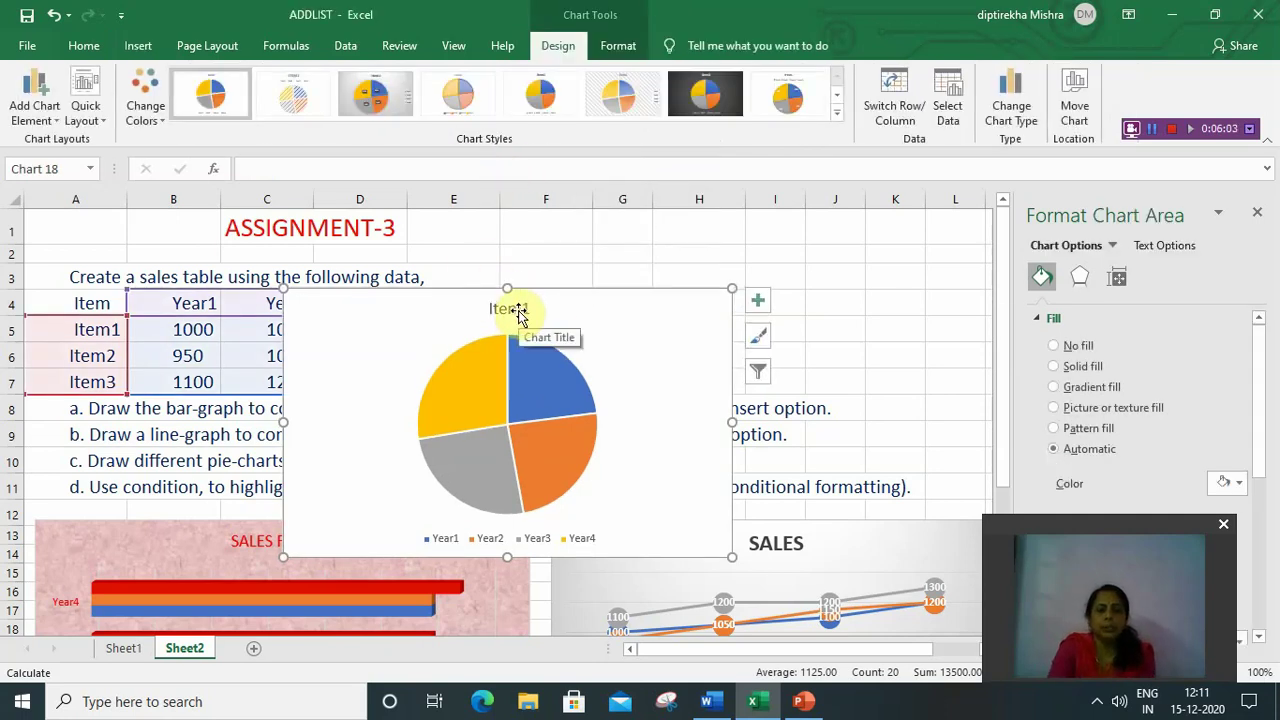
Move the pie chart below the bar chart, covering about rows 33 to 47 in columns A to E
key(Down)
key(Down)
key(Down)
key(Down)
key(Down)
key(Down)
key(Down)
key(Down)
key(Down)
key(Down)
key(Down)
key(Down)
key(Down)
key(Down)
key(Down)
key(Down)
key(Down)
key(Down)
key(Down)
key(Down)
key(Down)
key(Down)
key(Down)
key(Down)
key(Down)
key(Down)
key(Down)
key(Down)
key(Down)
key(Down)
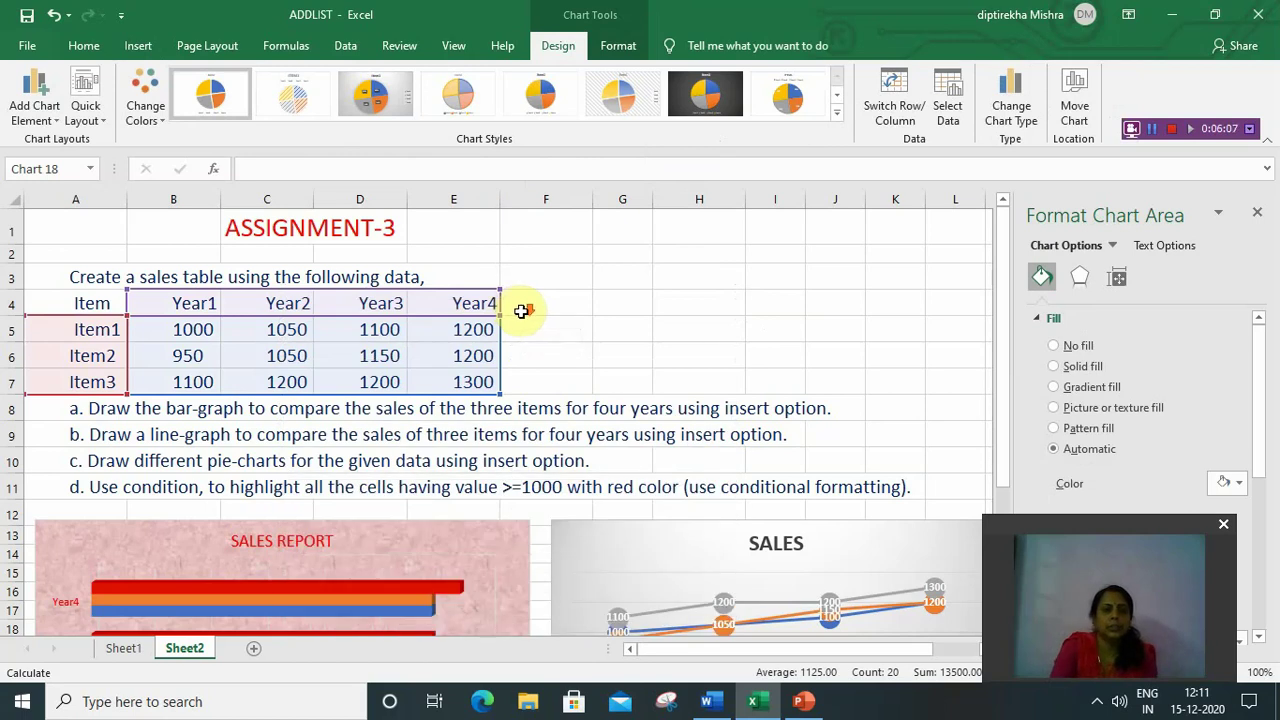
scroll(521, 311, down, 6)
scroll(521, 311, down, 3)
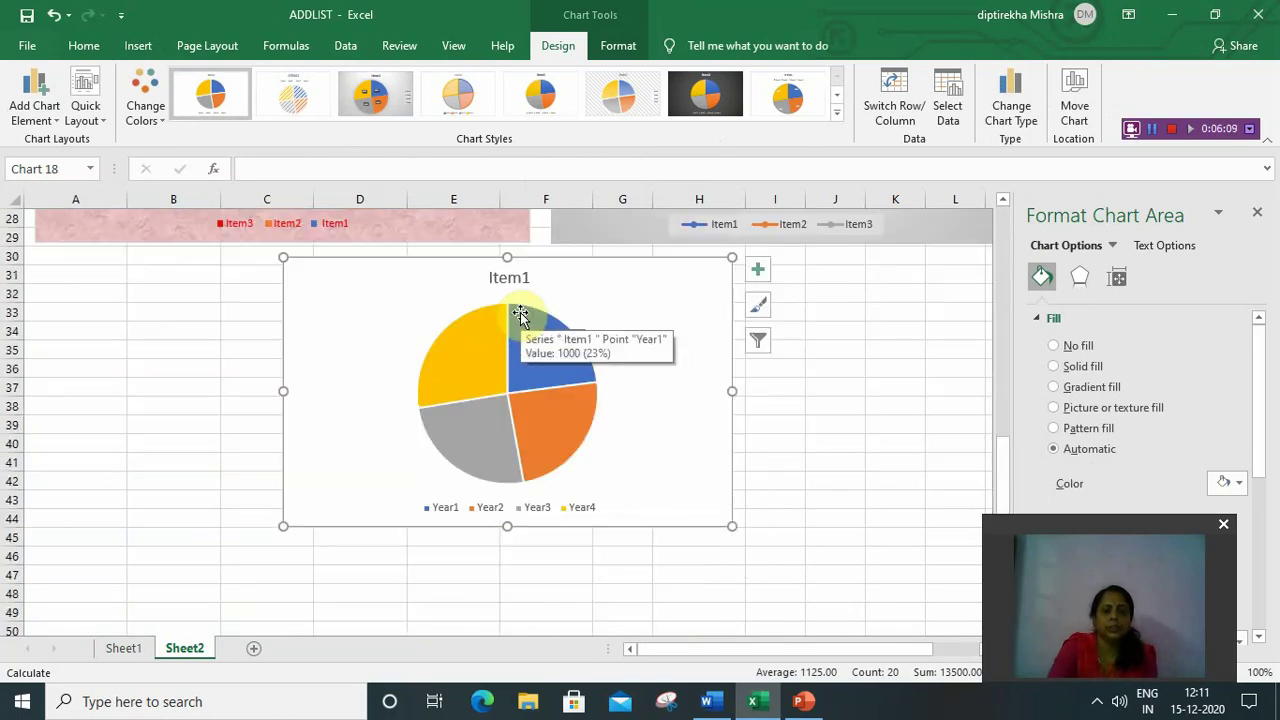
key(Down)
key(Down)
key(Down)
key(Down)
key(Down)
key(Down)
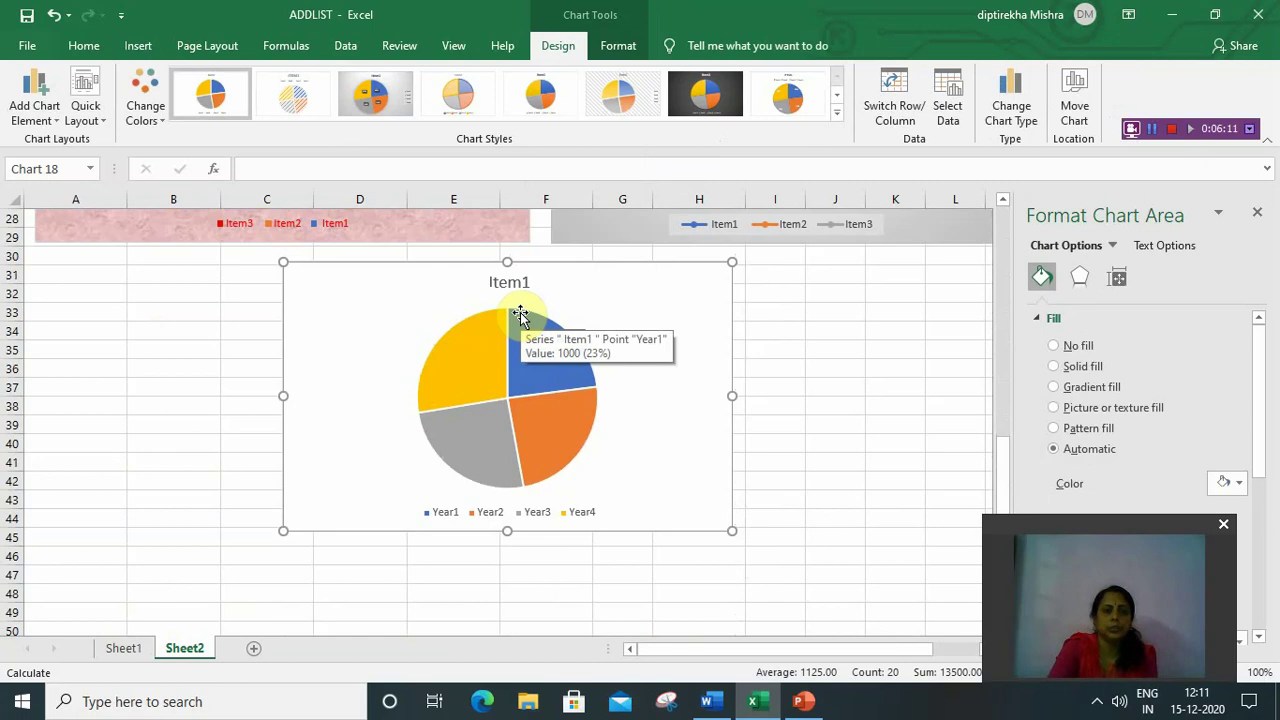
key(Down)
key(Down)
key(Left)
key(Left)
key(Left)
key(Left)
key(Left)
key(Left)
key(Left)
key(Left)
key(Left)
key(Left)
key(Left)
key(Left)
key(Left)
key(Left)
key(Left)
key(Left)
key(Left)
key(Left)
key(Left)
key(Left)
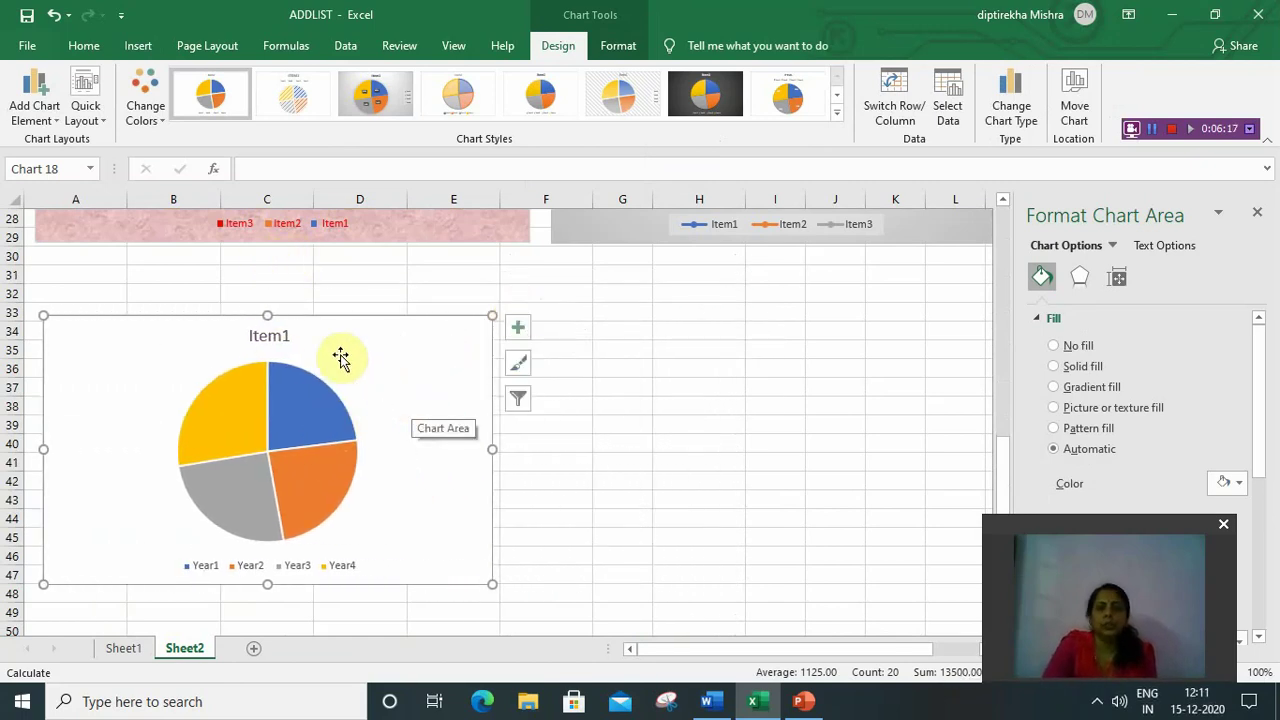
Replace the pie chart's title with "ITEM1" in capitals
click(283, 336)
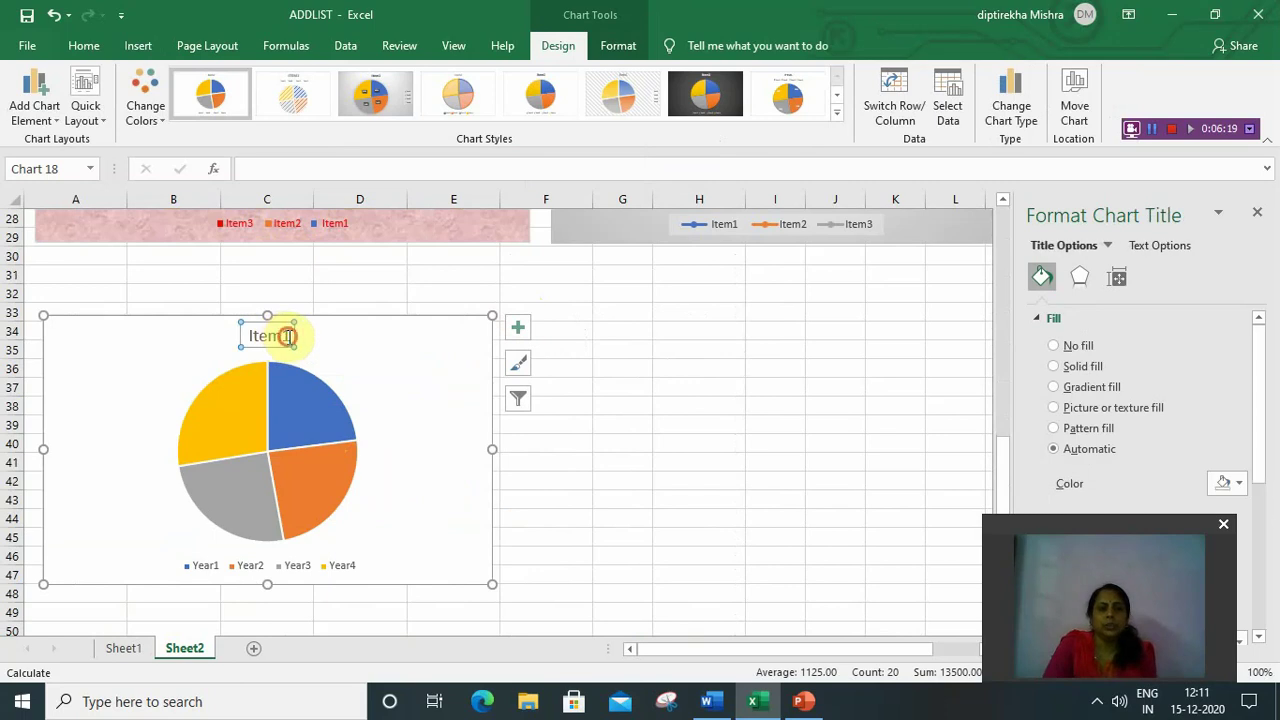
double_click(288, 336)
key(Delete)
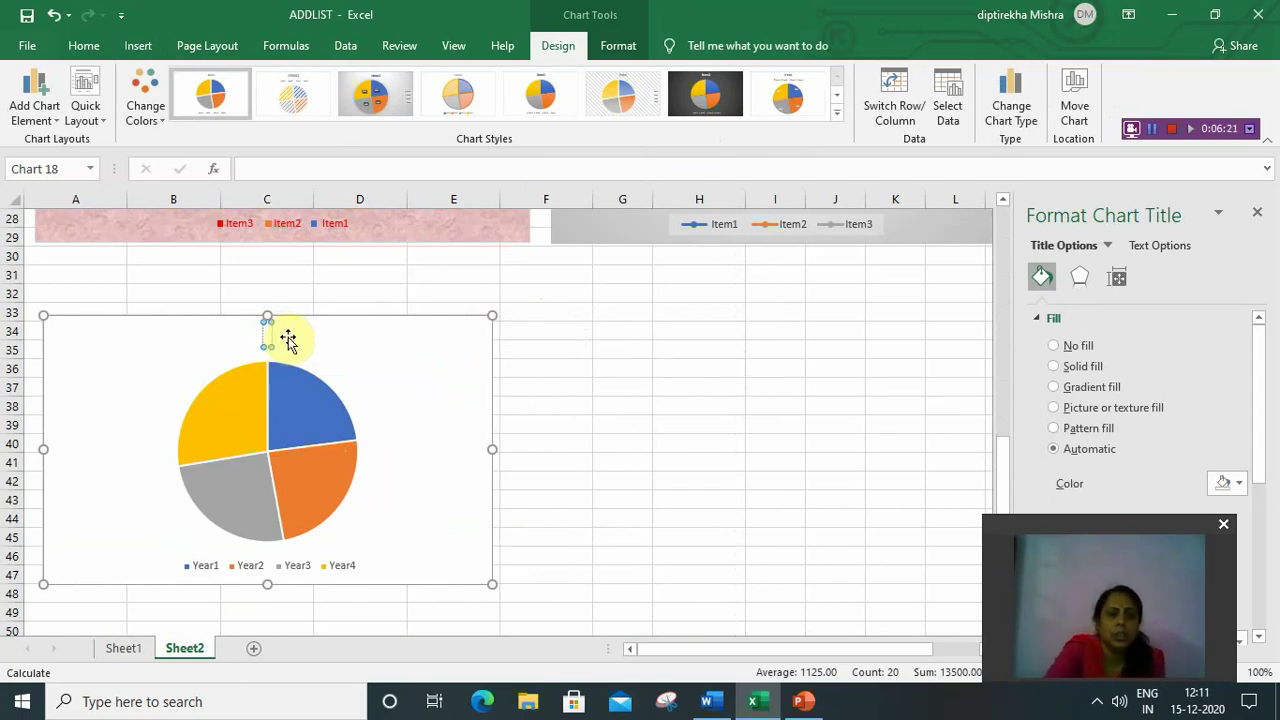
text(IT)
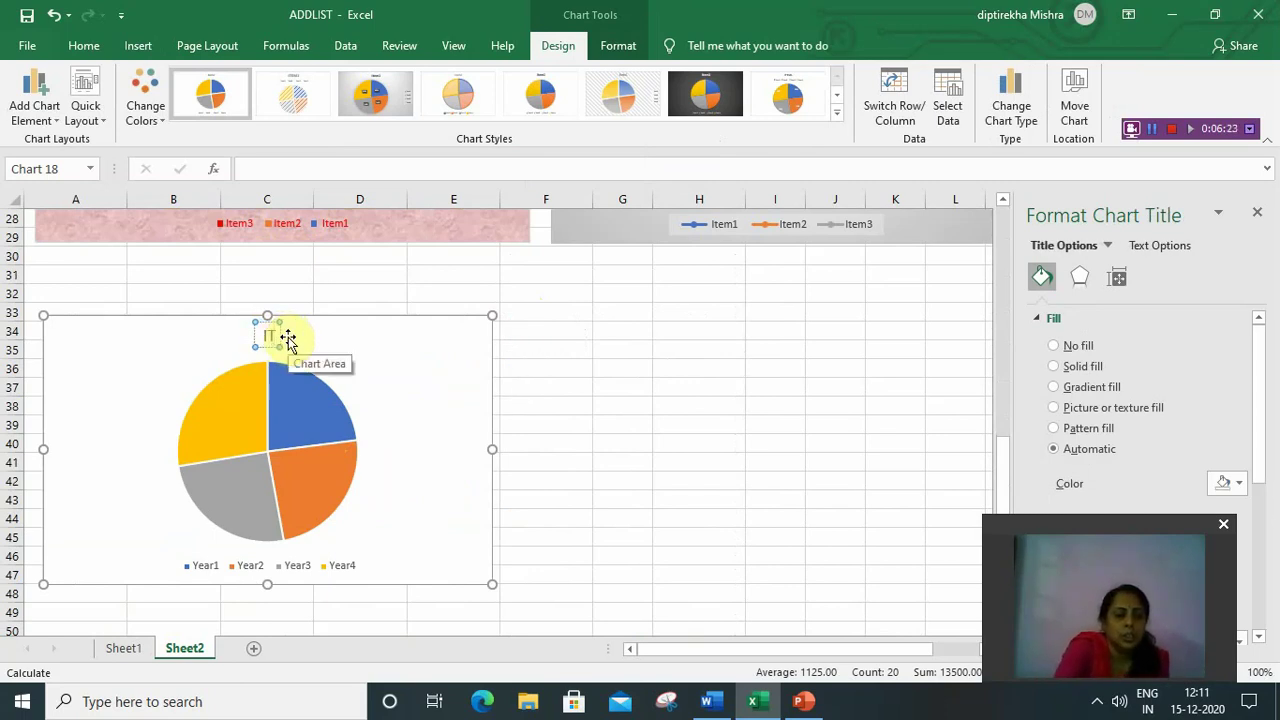
text(EM1)
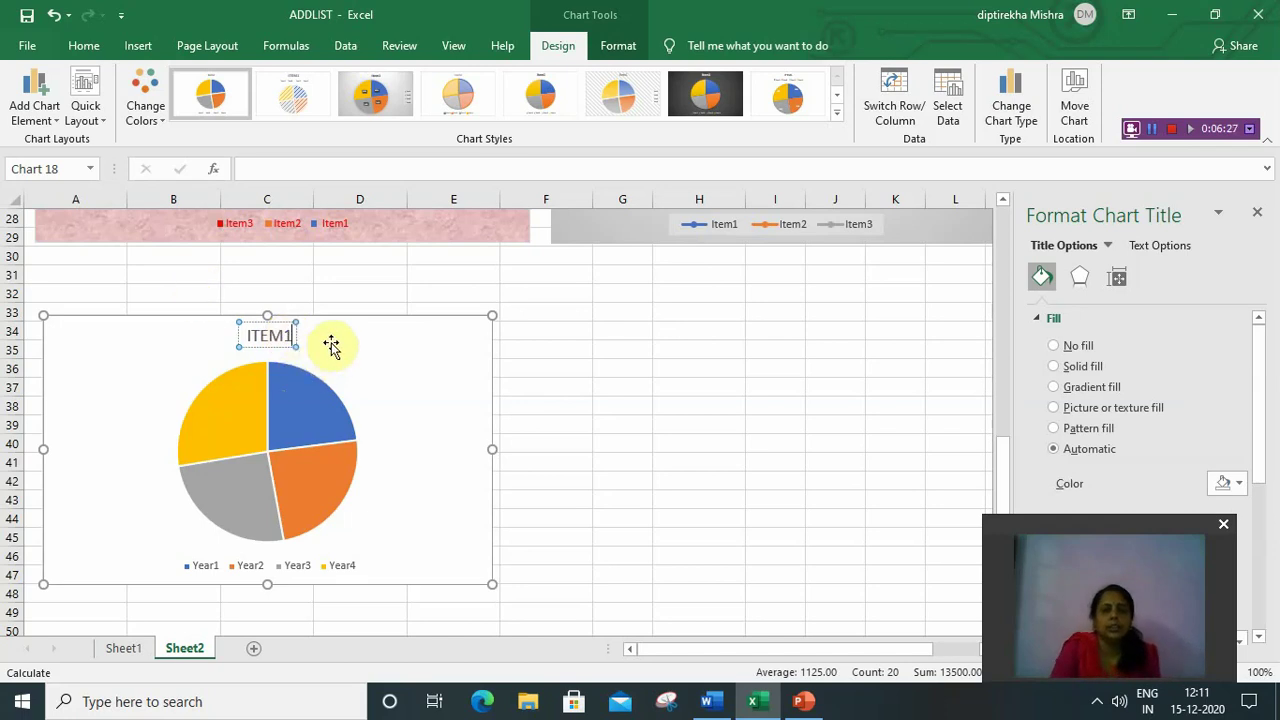
click(331, 346)
Change the font color of the pie chart's title to standard dark blue
click(289, 335)
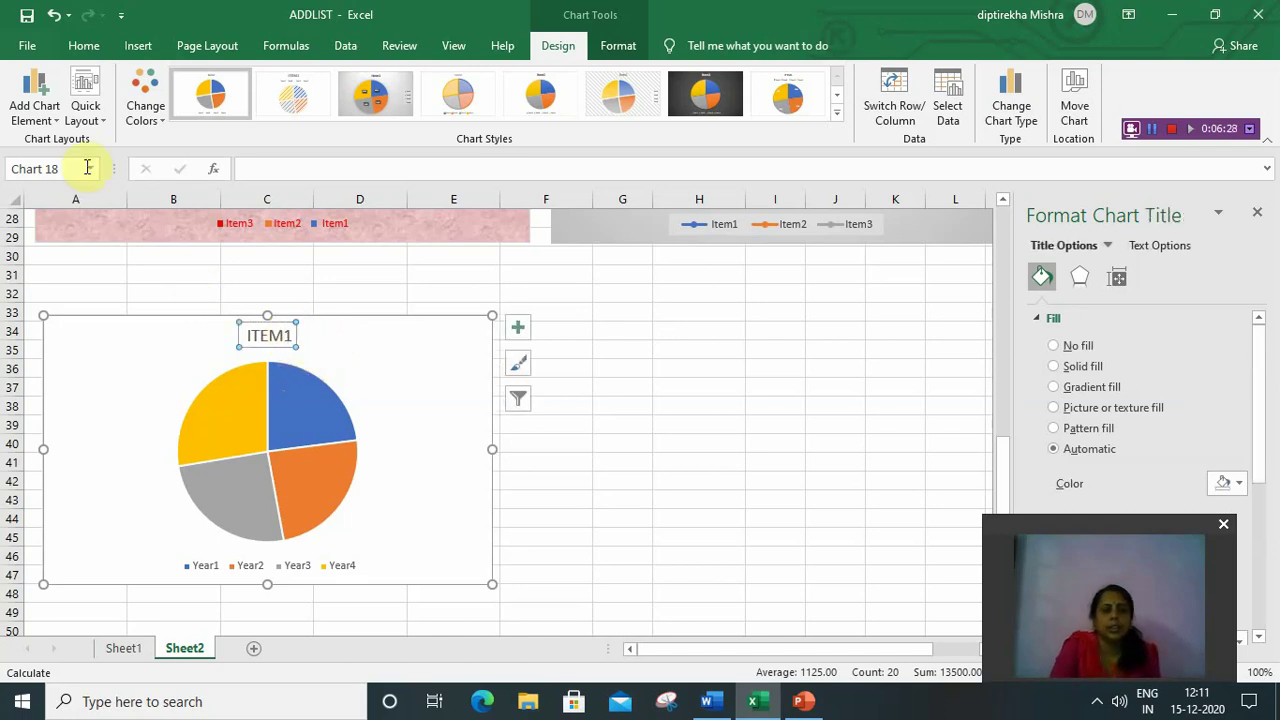
click(80, 45)
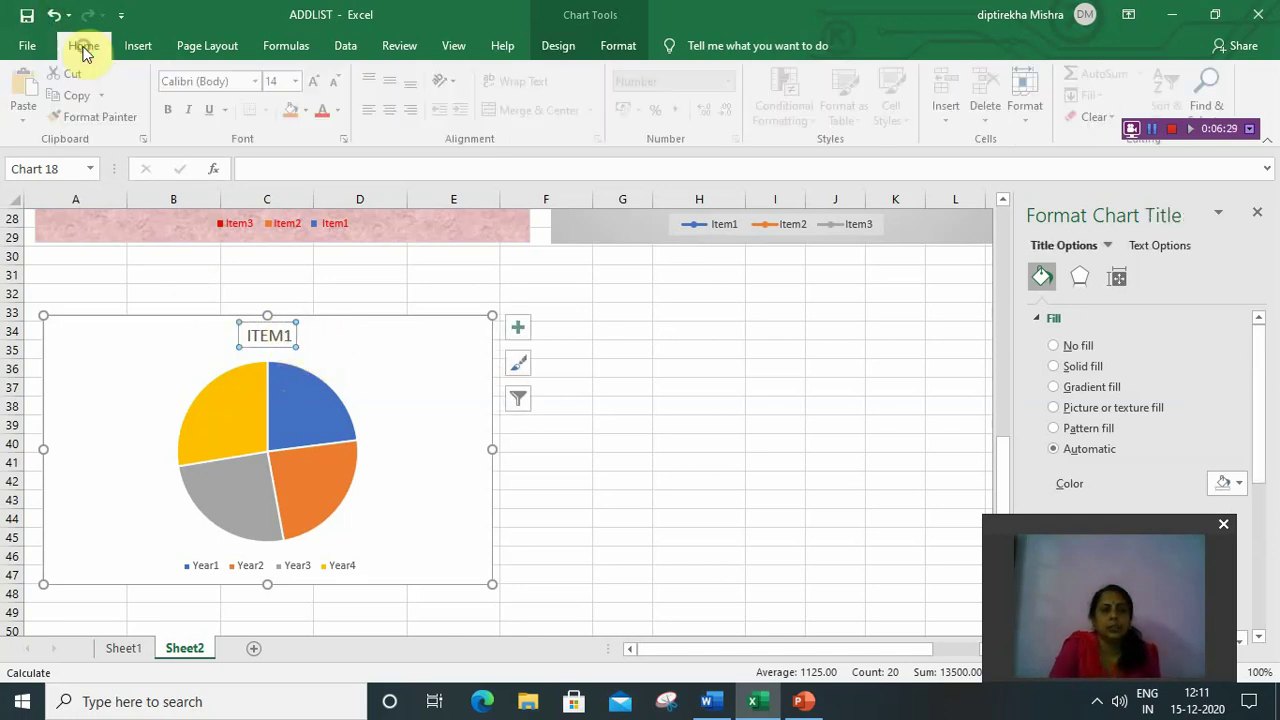
click(340, 112)
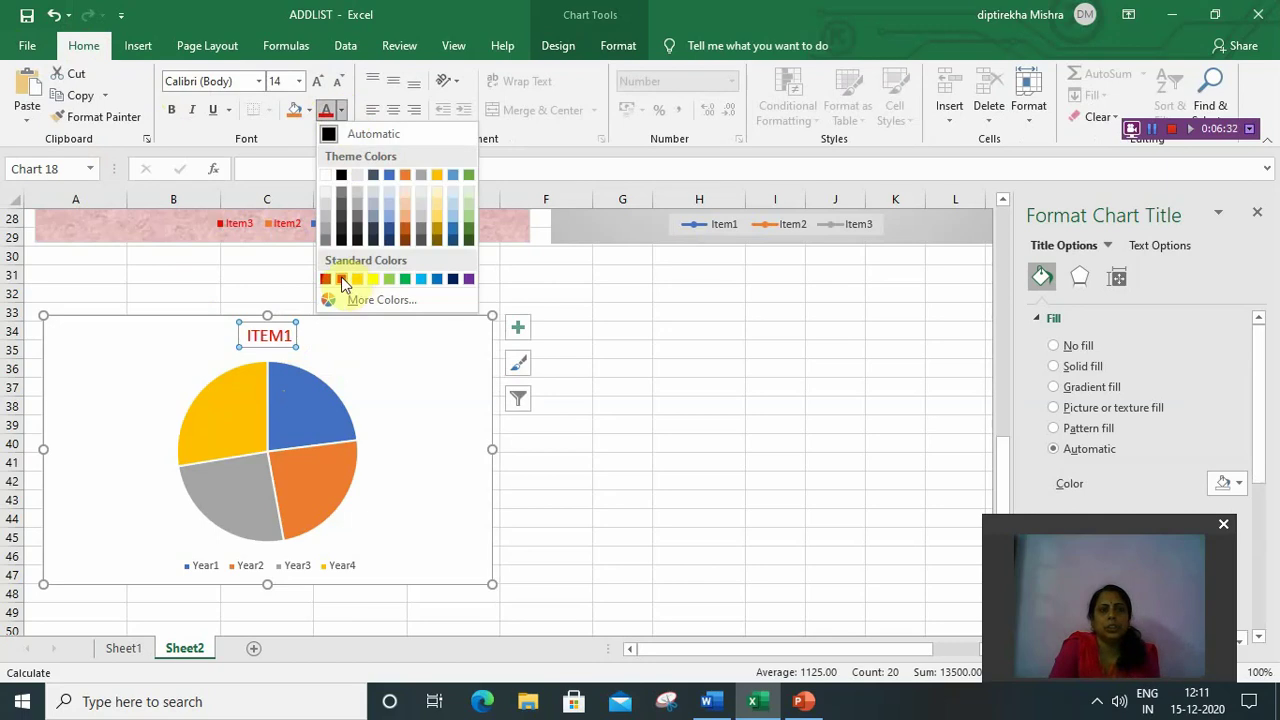
click(453, 279)
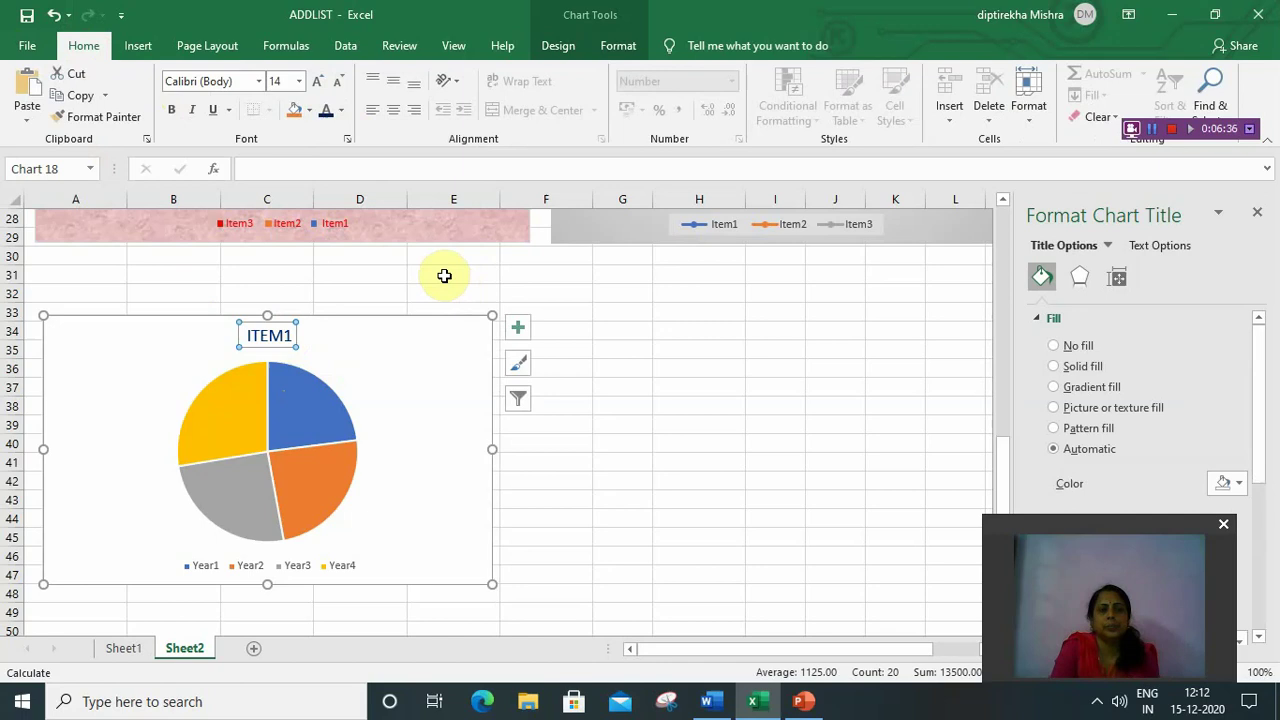
Fill the ITEM1 pie chart's background with the mottled blue-and-pink texture
right_click(411, 382)
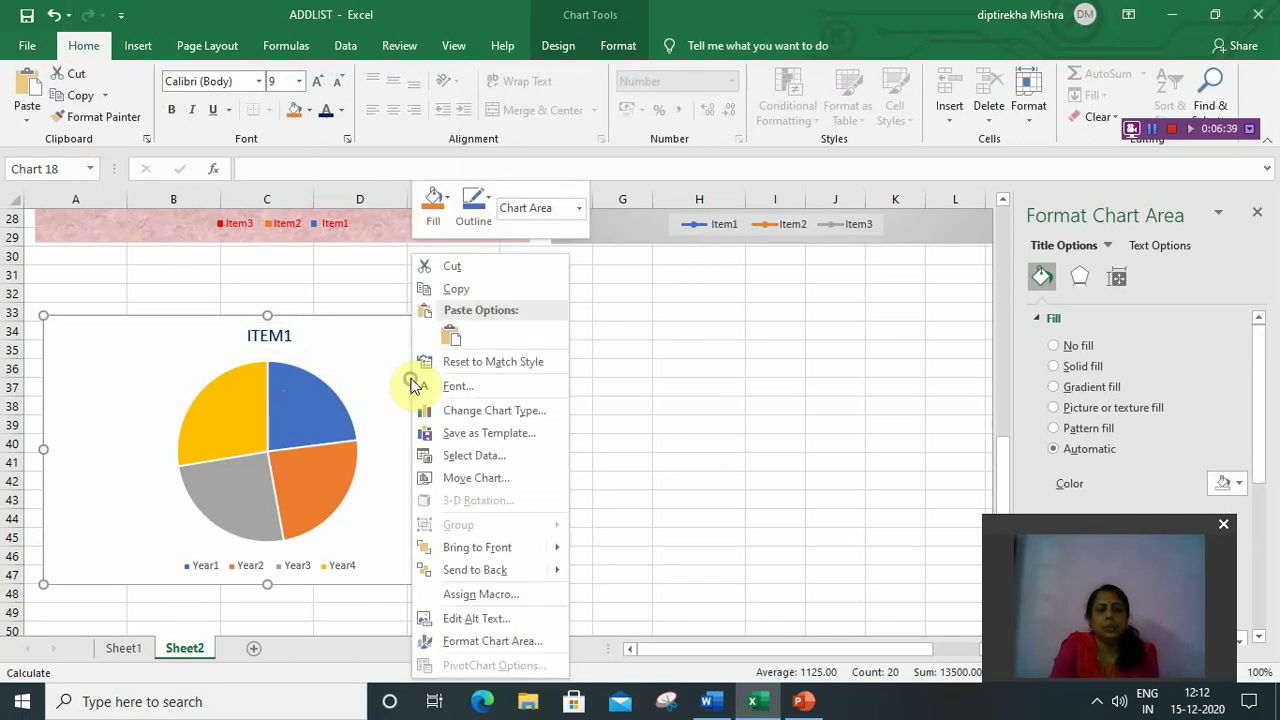
click(497, 640)
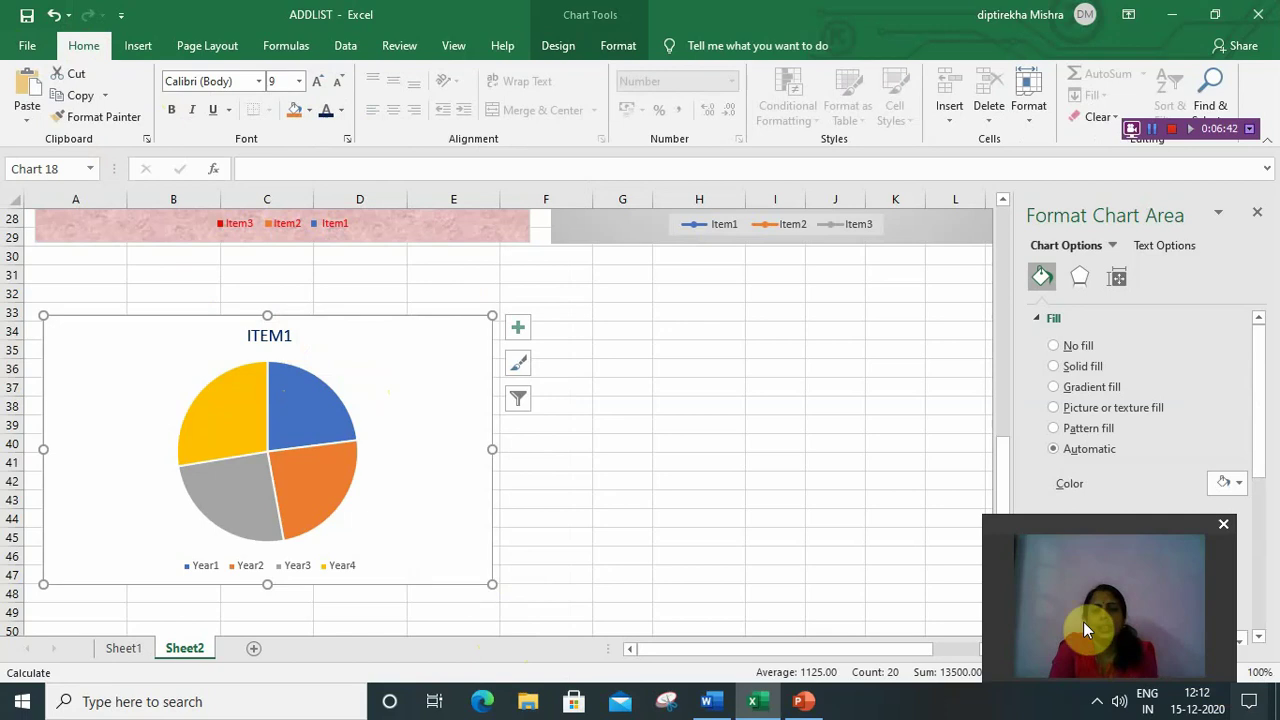
click(1055, 408)
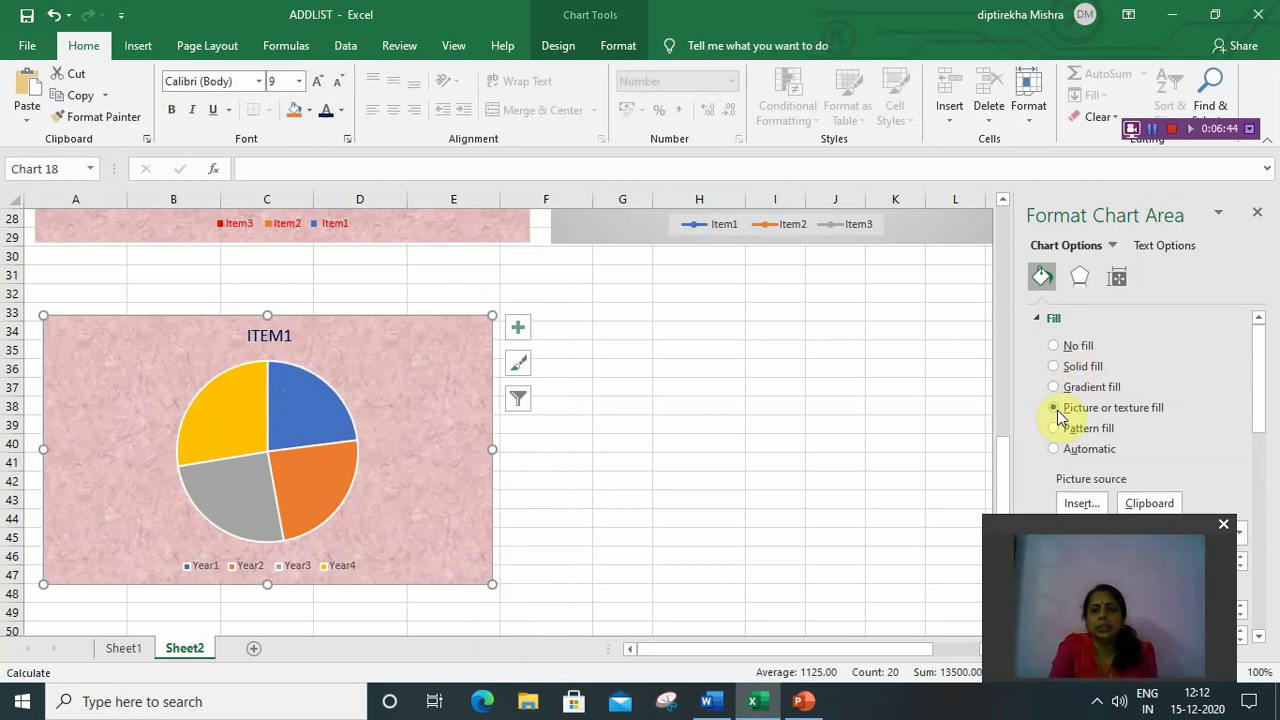
scroll(1201, 440, down, 3)
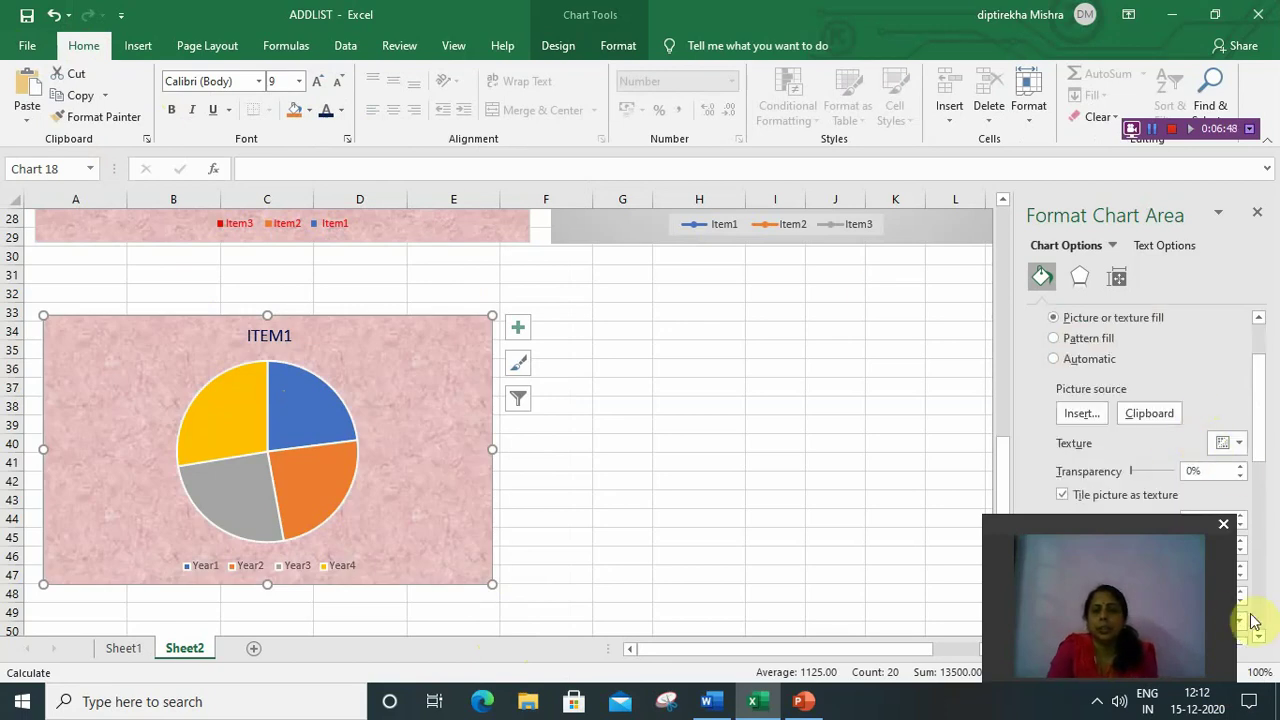
click(1237, 443)
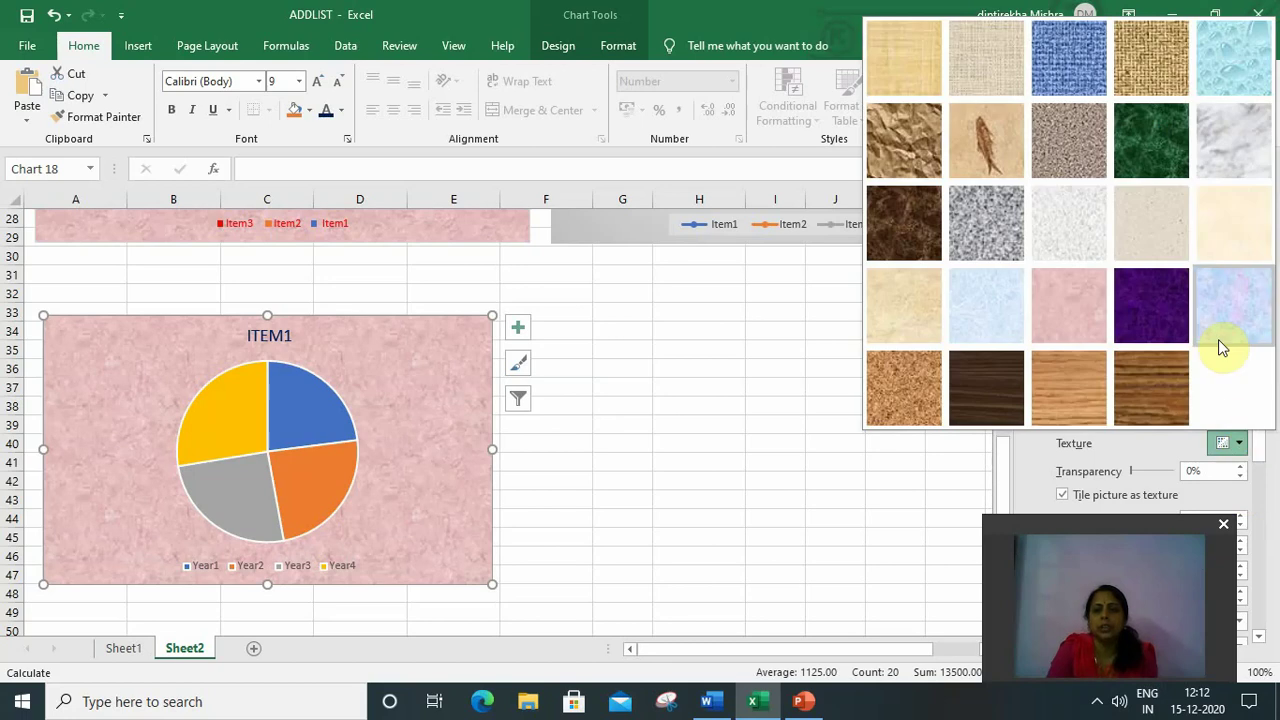
click(1253, 310)
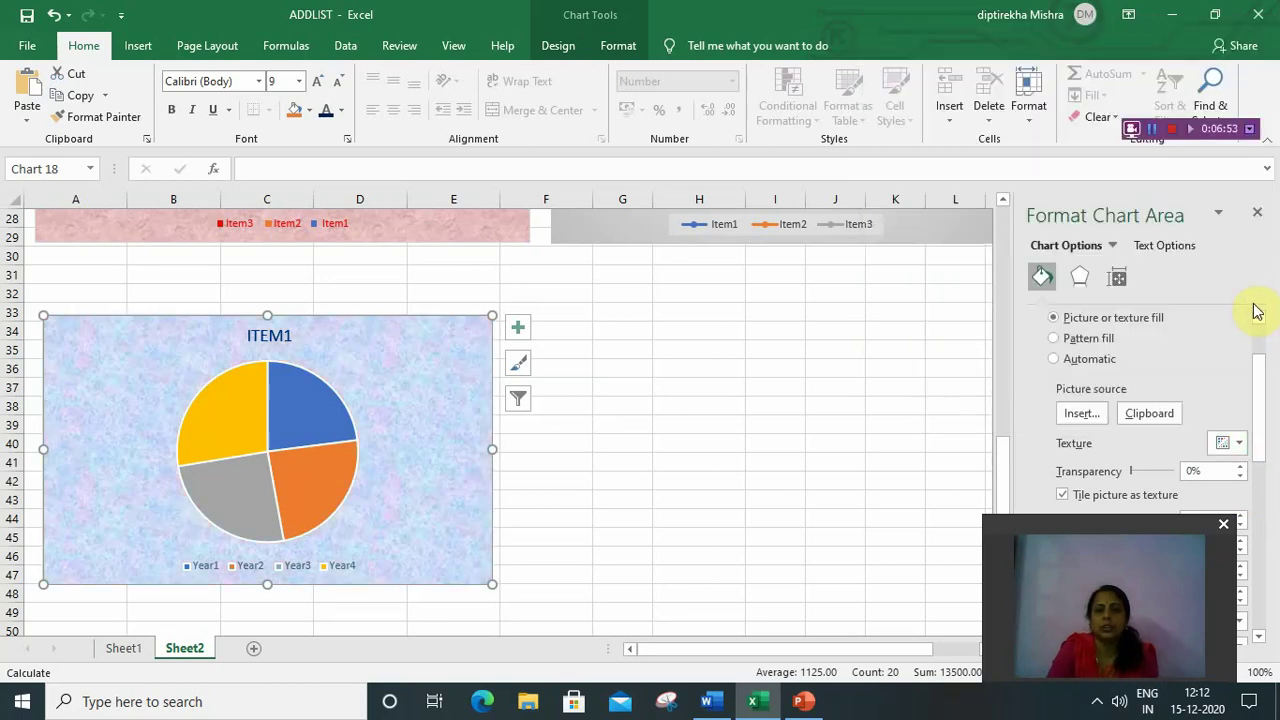
click(327, 476)
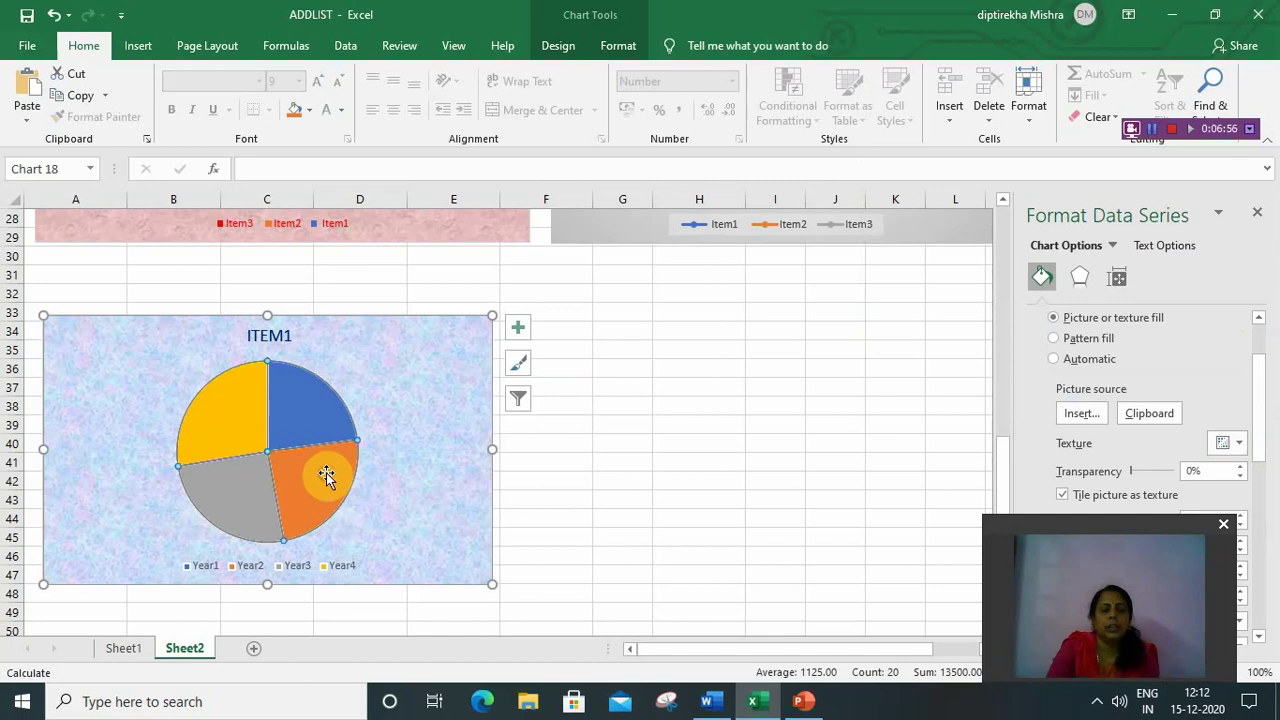
click(263, 418)
click(369, 349)
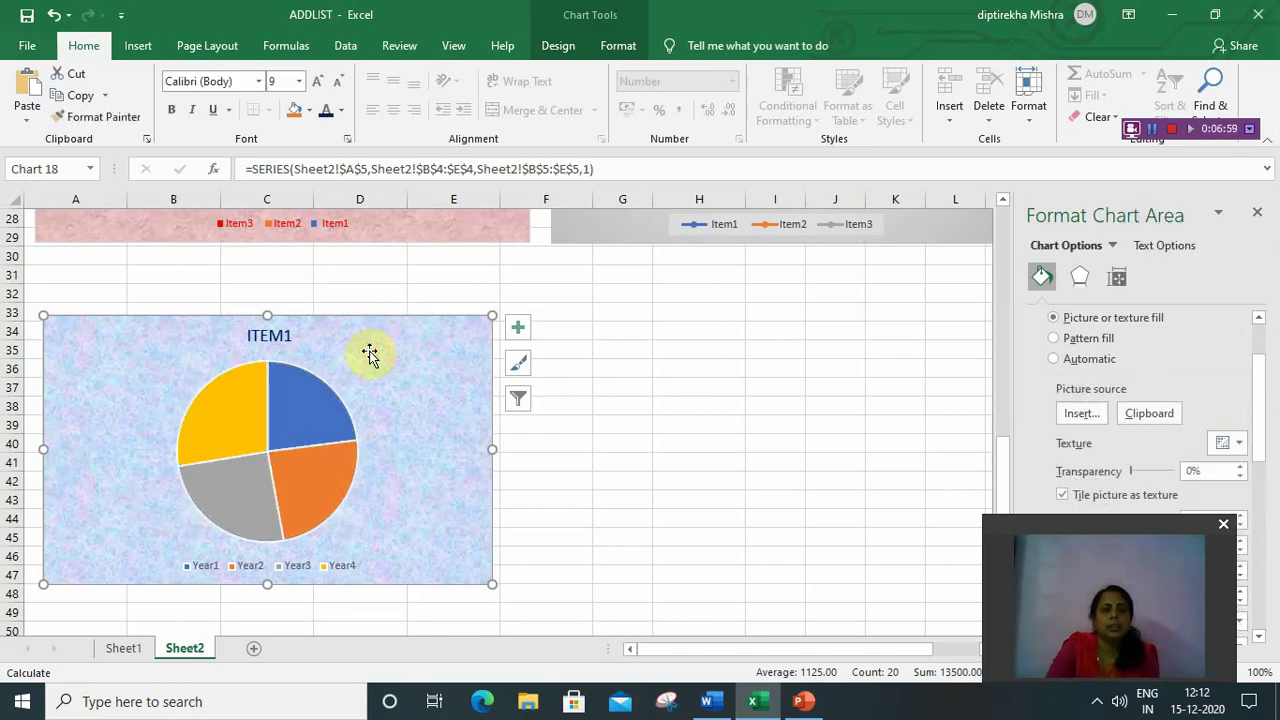
click(560, 48)
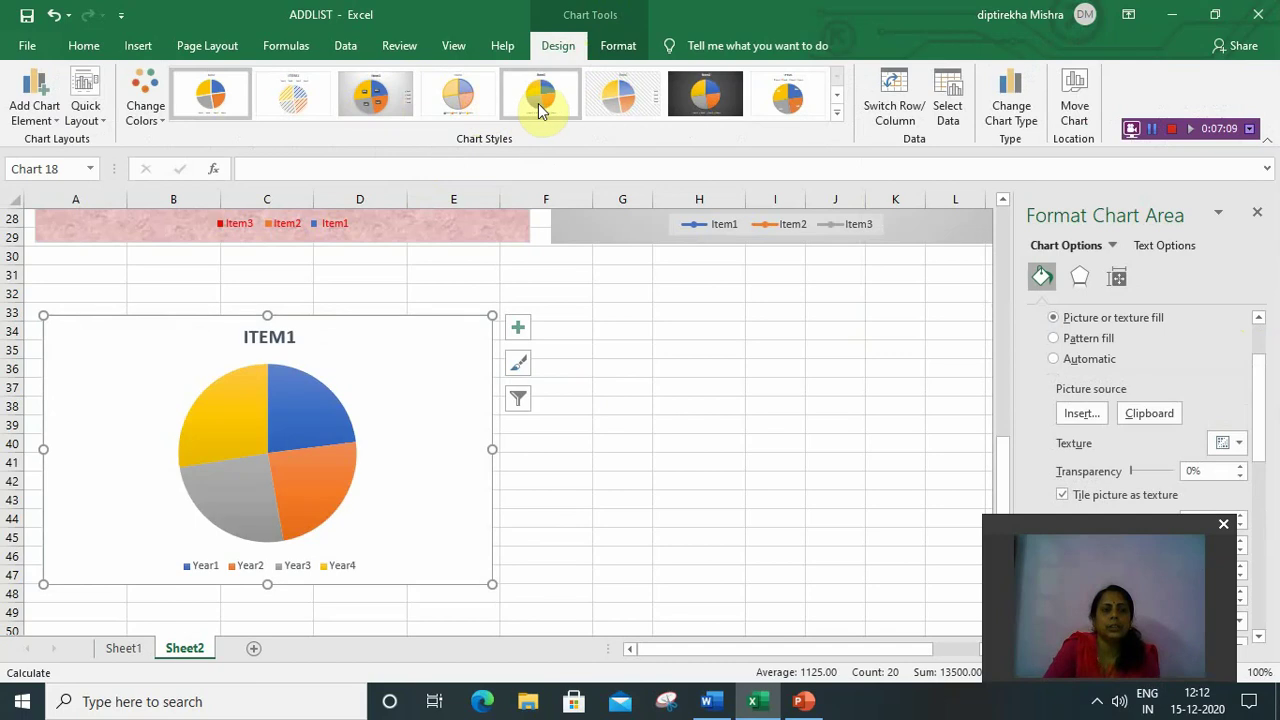
click(706, 110)
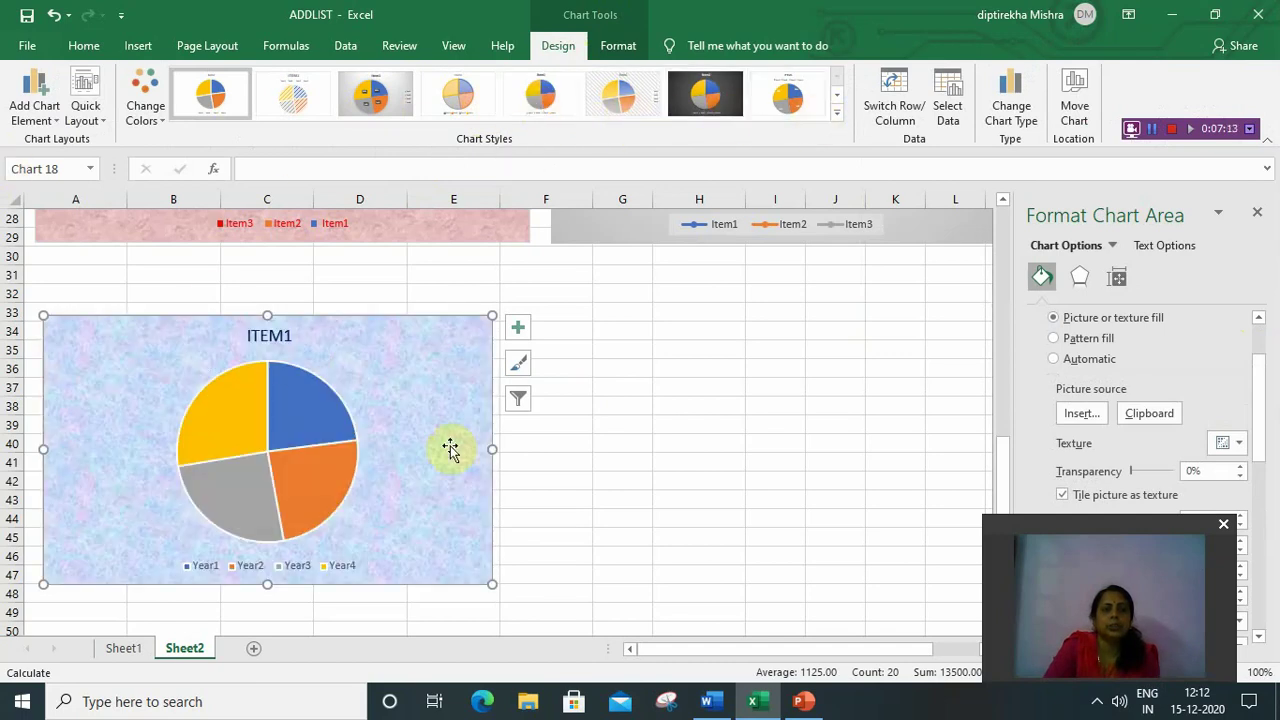
click(688, 513)
Insert a second basic 2-D pie chart from the sales table A4:E7
scroll(414, 470, up, 1)
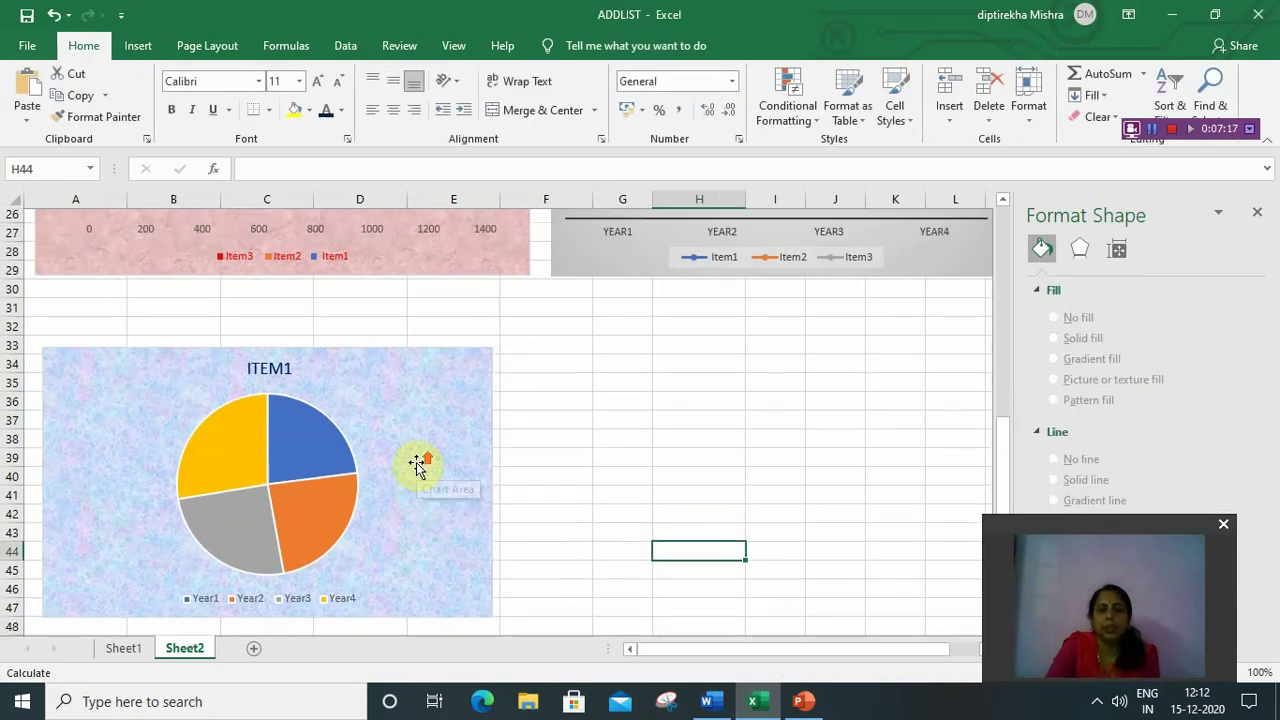
scroll(418, 465, up, 8)
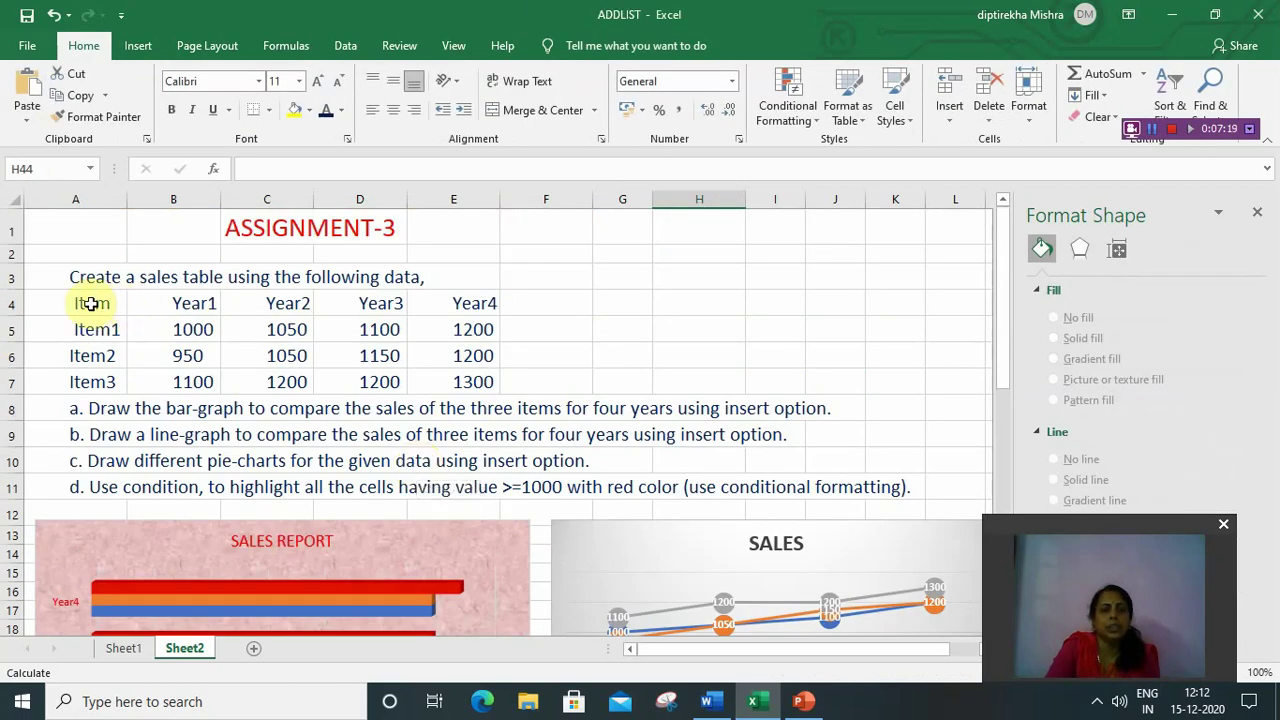
drag(90, 303, 481, 377)
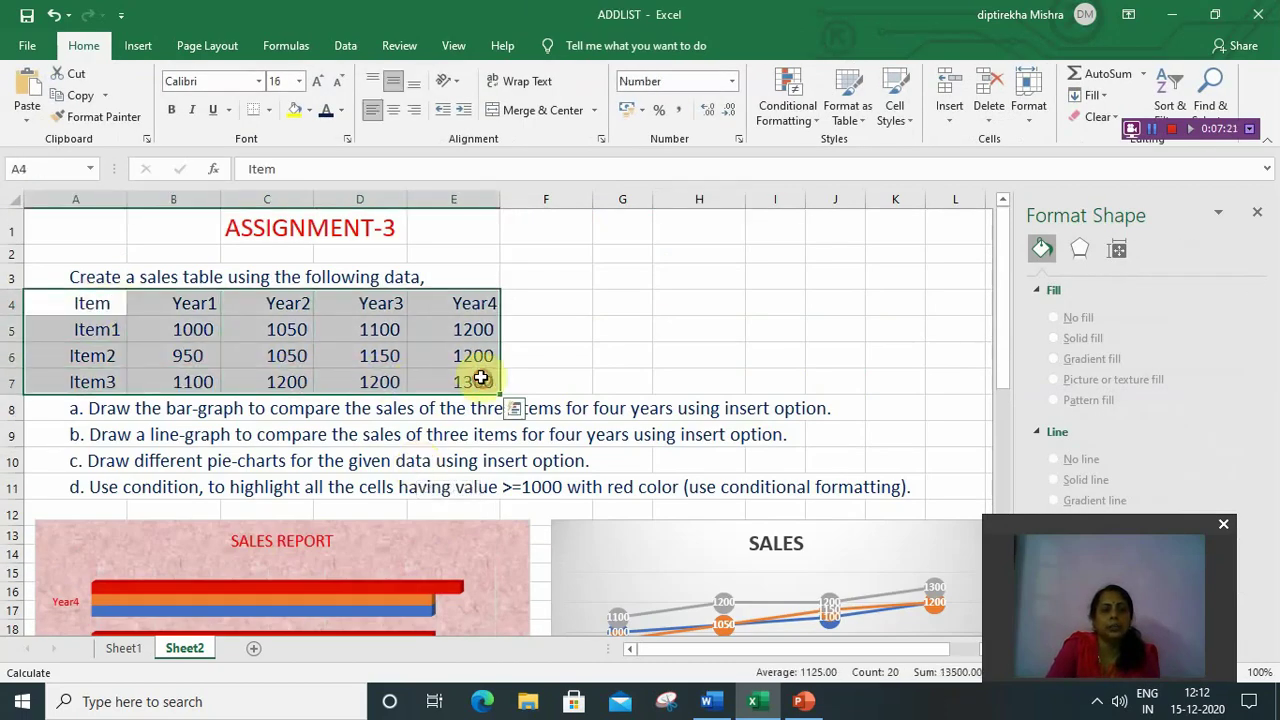
click(138, 48)
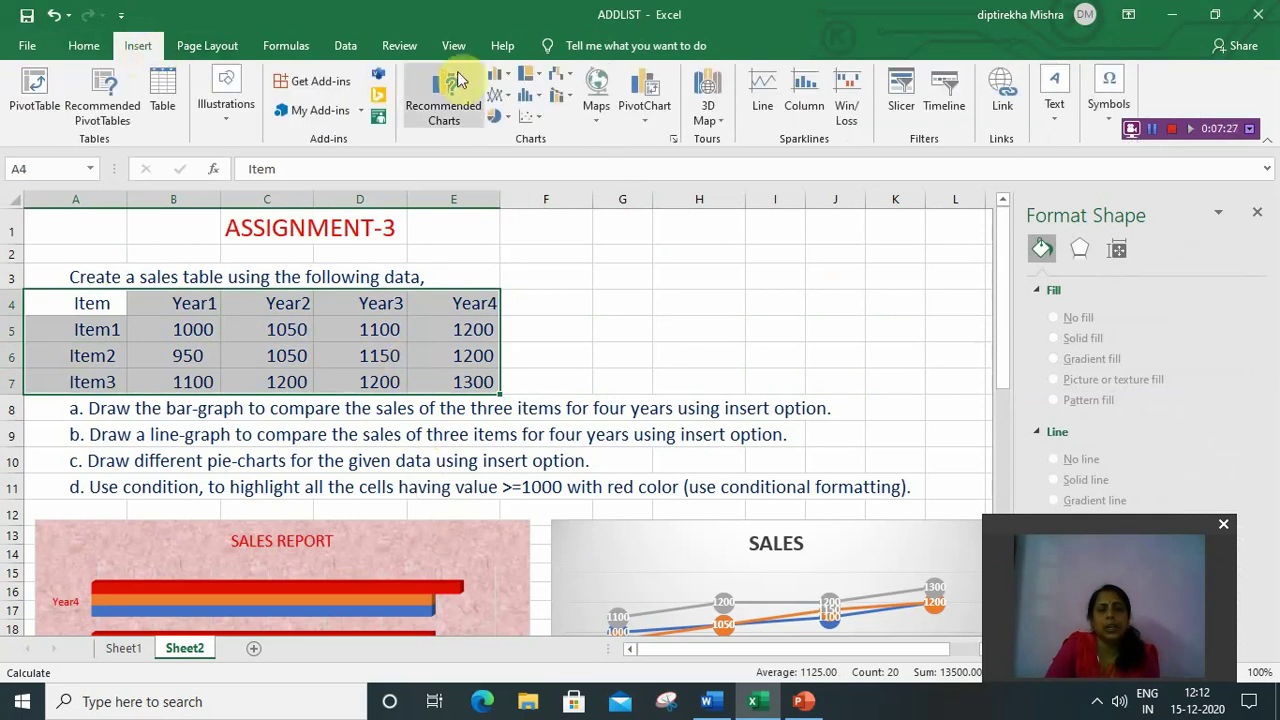
click(500, 116)
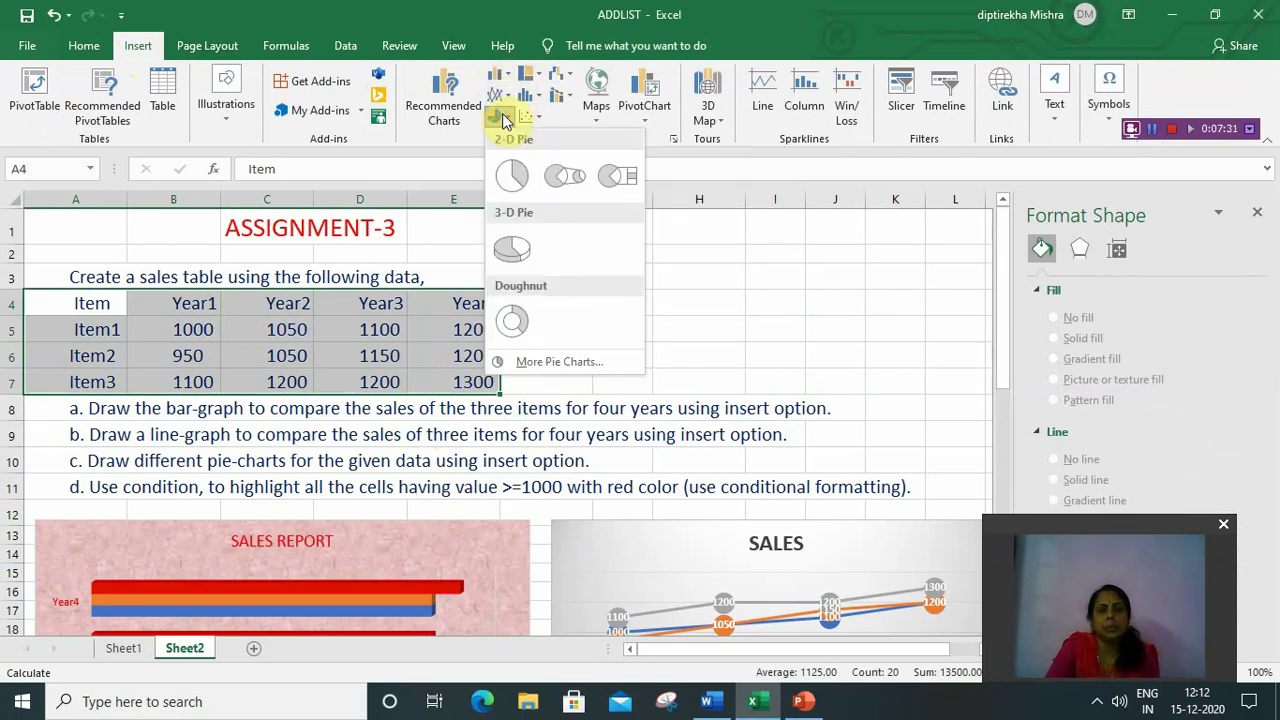
click(511, 177)
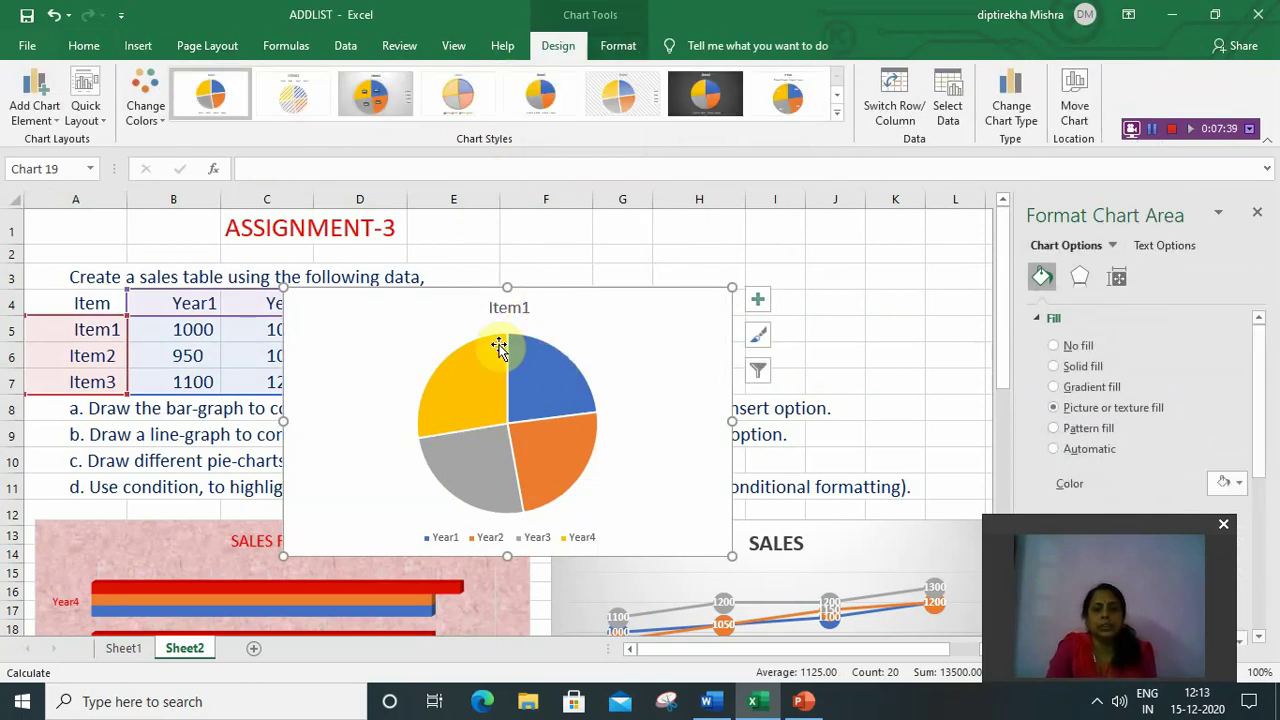
Limit the new pie chart's data to Item2 by excluding the Item1 and Item3 series
mouse_move(499, 347)
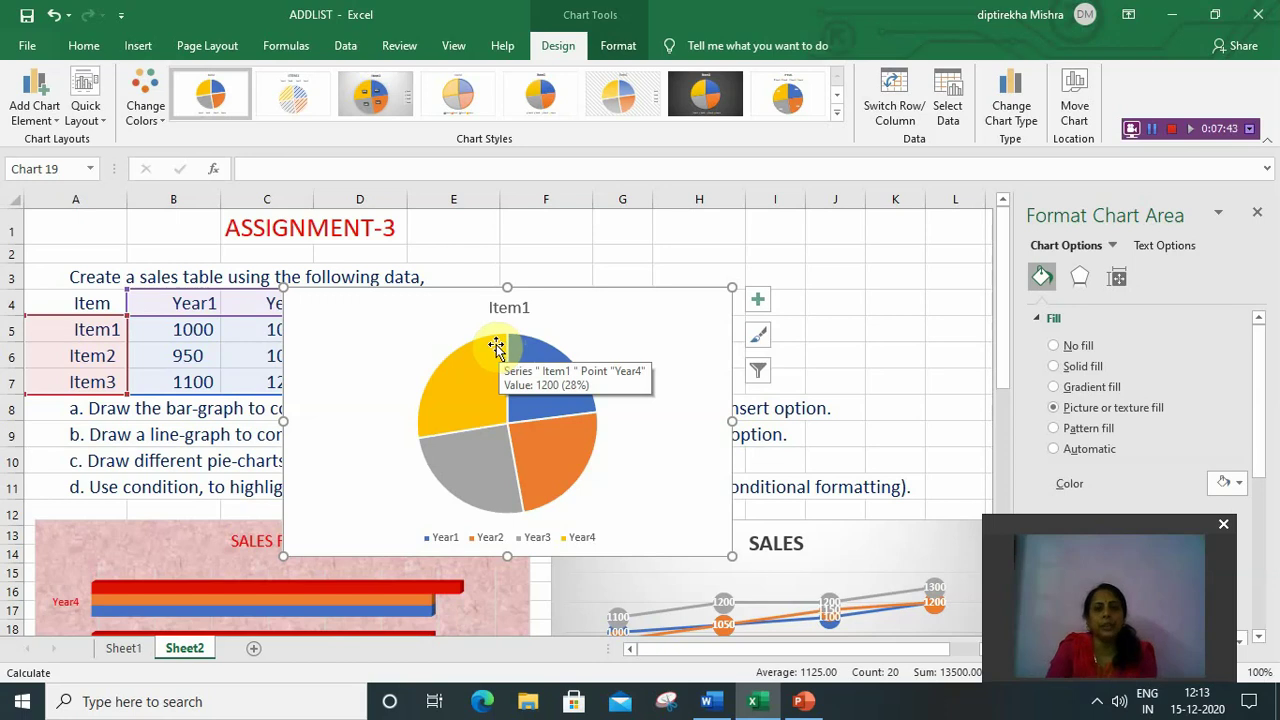
click(948, 112)
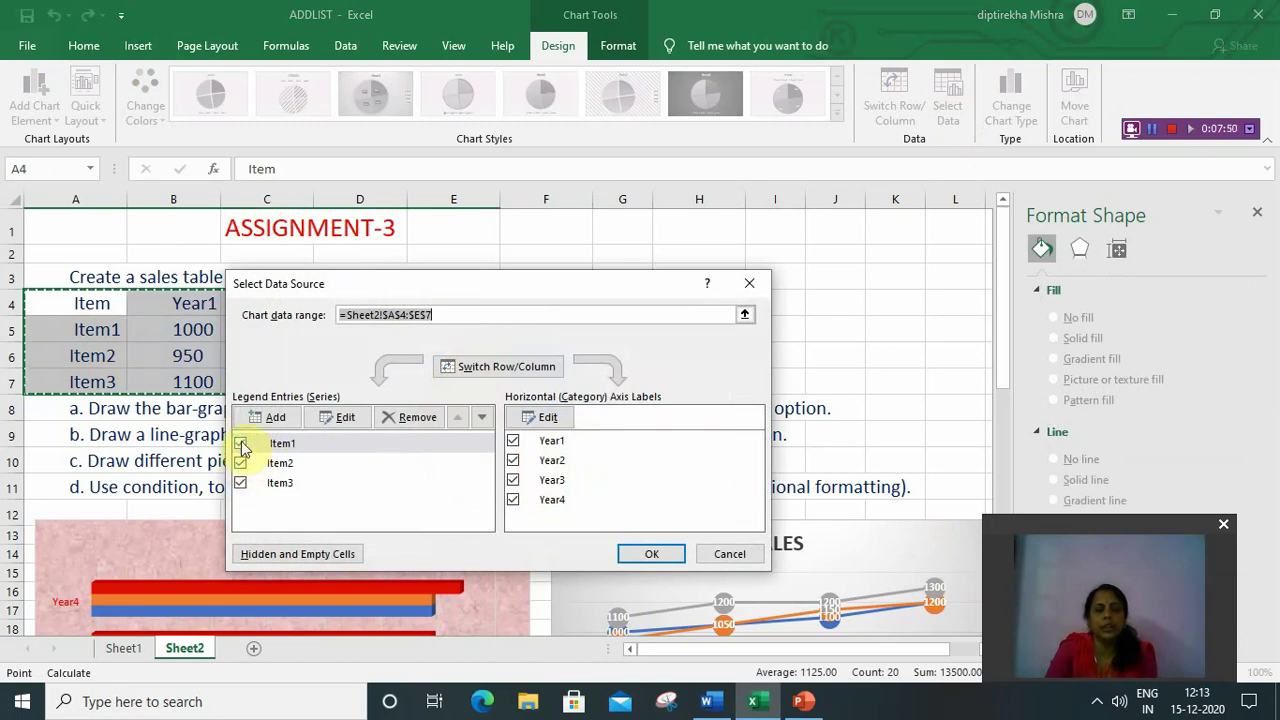
click(240, 446)
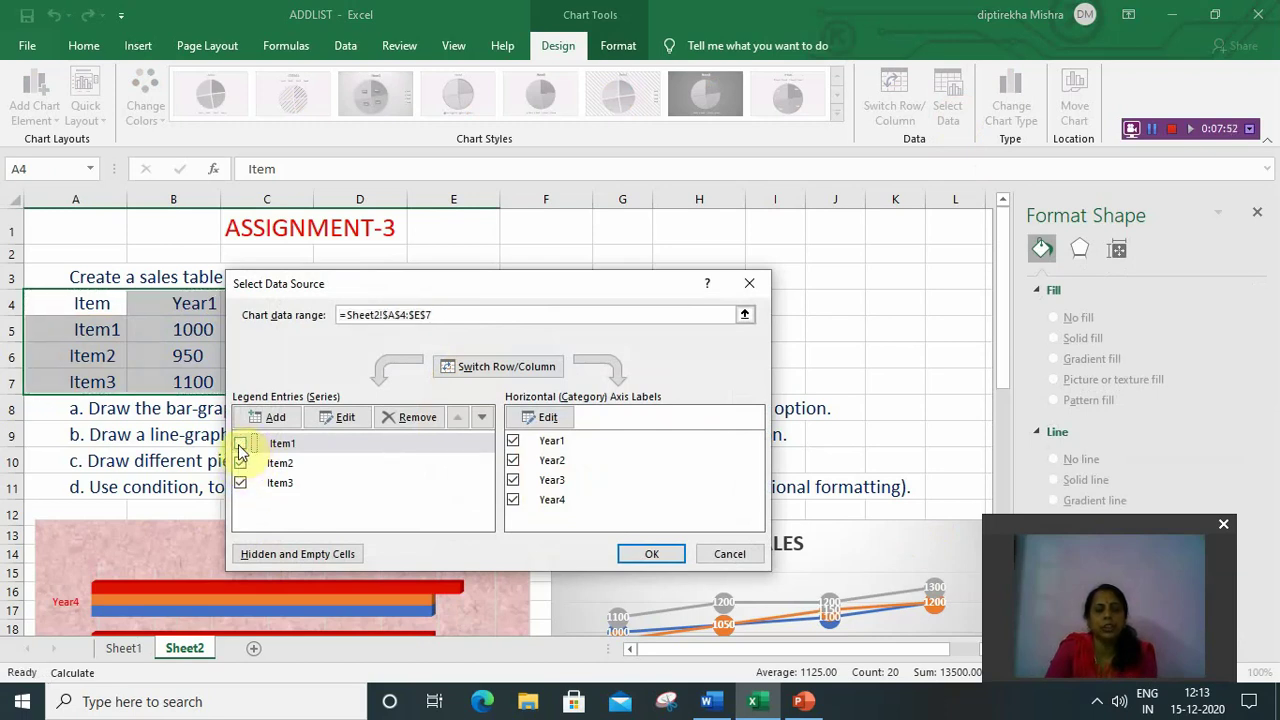
click(241, 485)
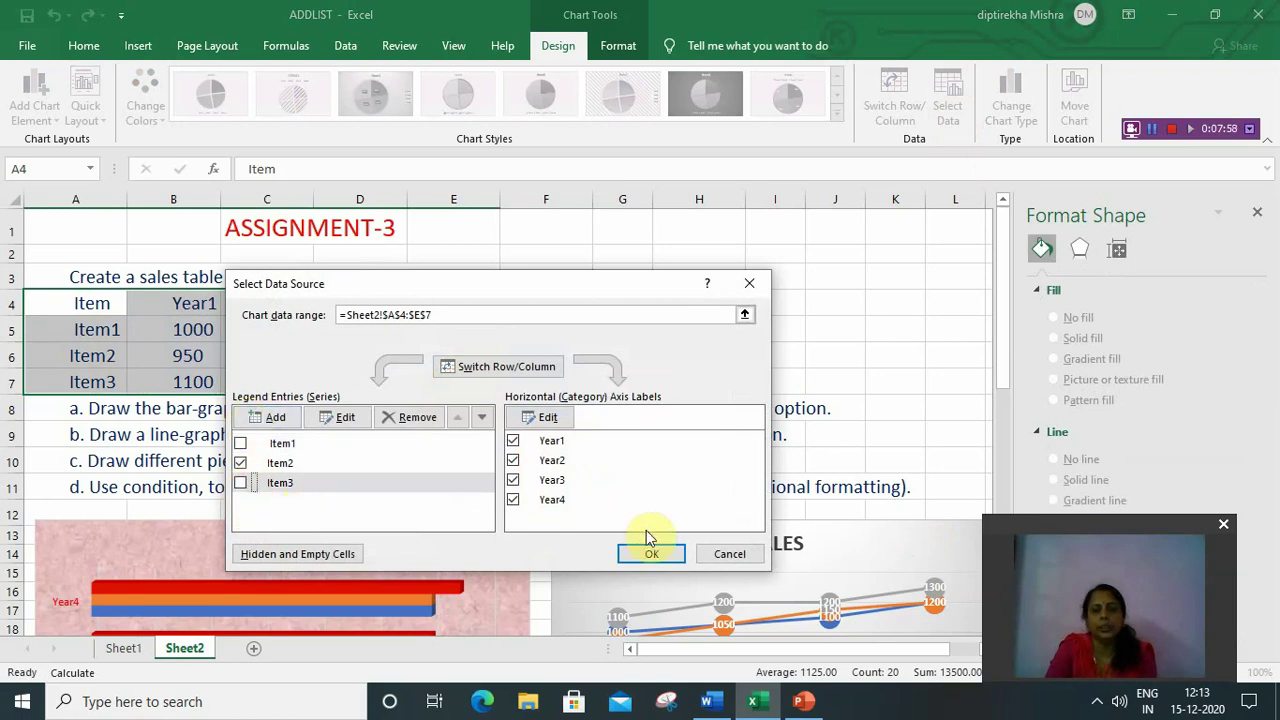
click(650, 556)
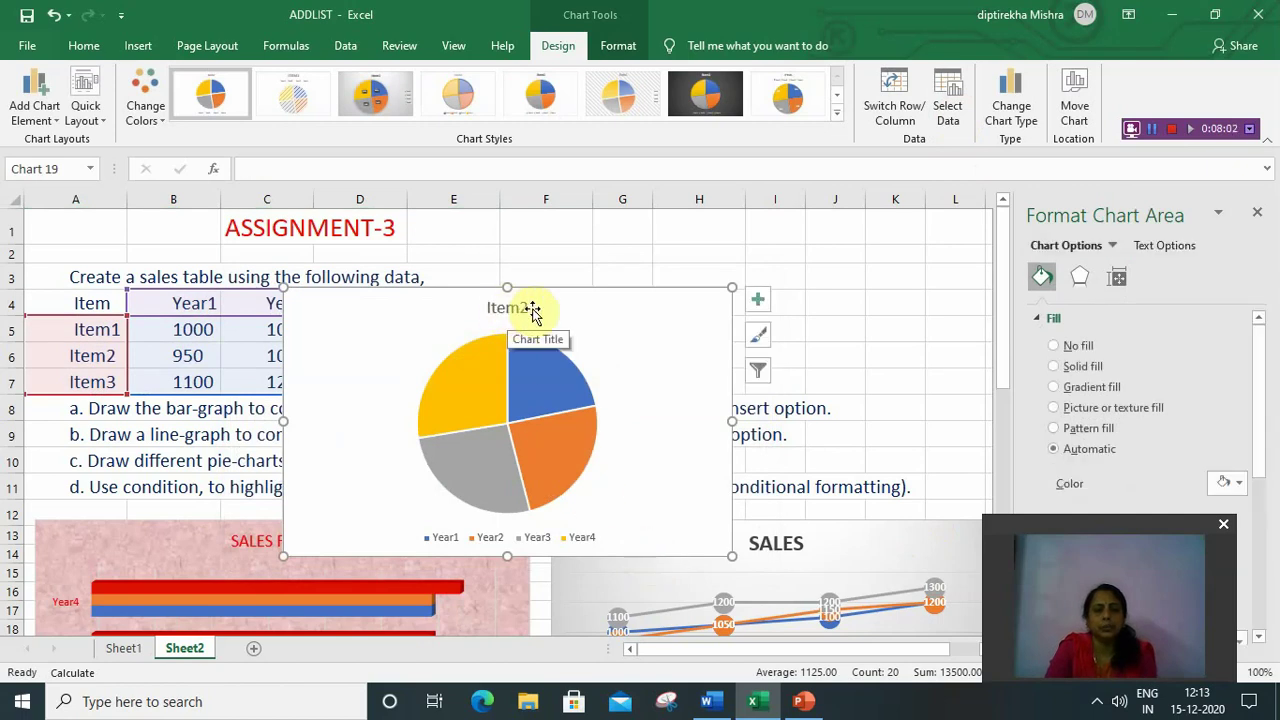
Move the Item2 pie chart beside the ITEM1 pie chart, starting in column F and covering about rows 33 to 47
key(Down)
key(Down)
key(Down)
key(Down)
key(Down)
key(Down)
key(Down)
key(Down)
key(Down)
key(Down)
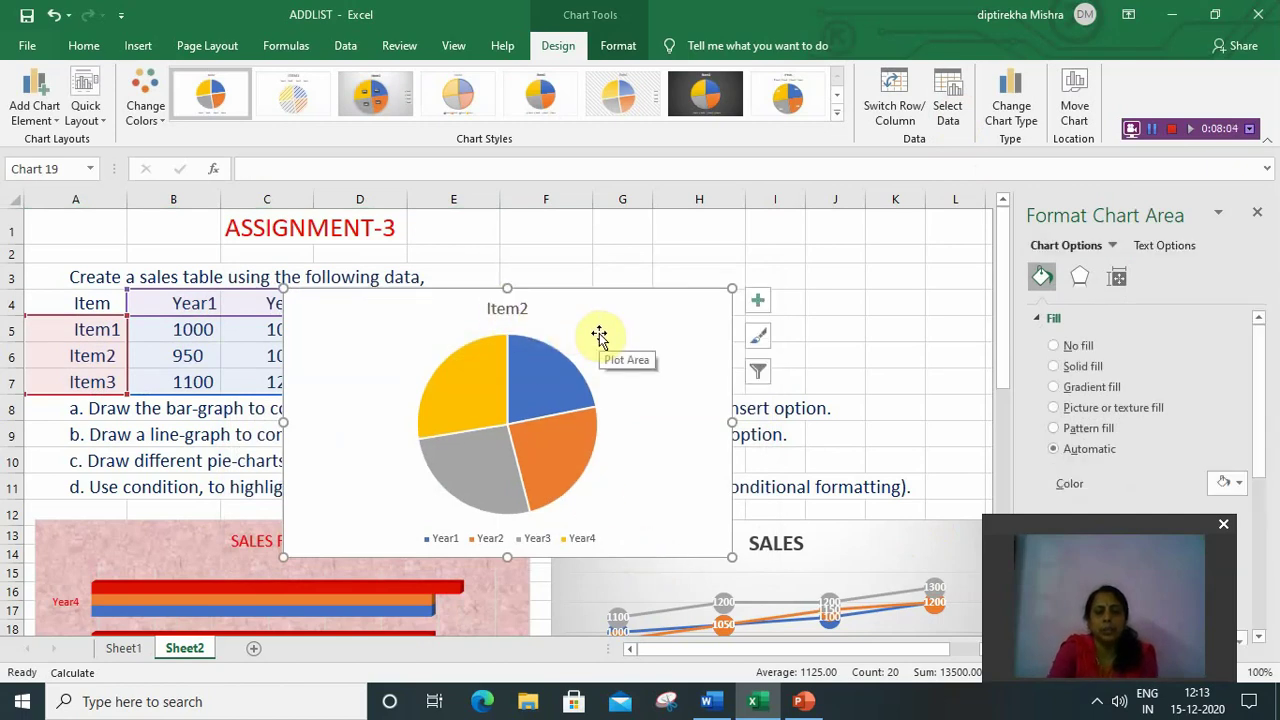
key(Down)
key(Down)
key(Down)
key(Down)
key(Down)
key(Down)
key(Down)
key(Down)
key(Down)
key(Down)
key(Down)
key(Down)
key(Down)
key(Down)
key(Down)
key(Down)
key(Down)
key(Down)
key(Down)
key(Down)
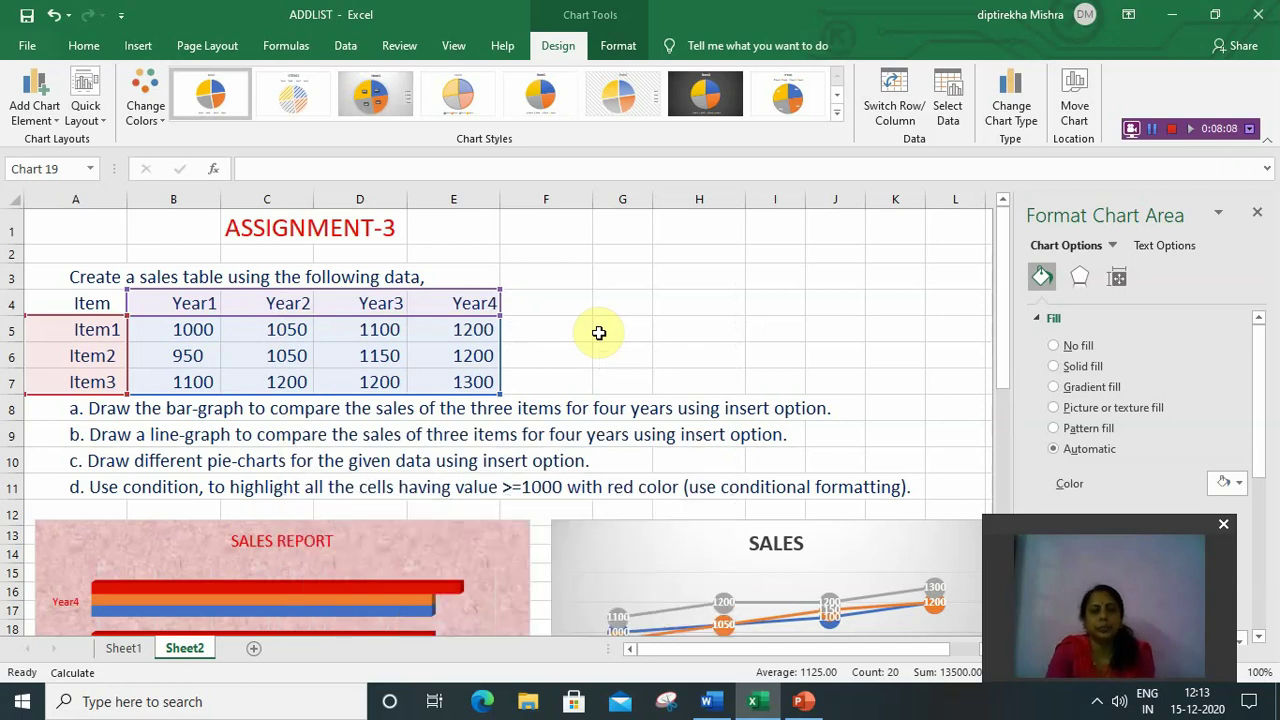
key(Down)
key(Down)
key(Down)
key(Down)
key(Down)
key(Down)
key(Down)
key(Down)
key(Down)
key(Down)
key(Down)
key(Down)
key(Down)
key(Down)
key(Down)
key(Down)
key(Down)
key(Down)
key(Down)
key(Down)
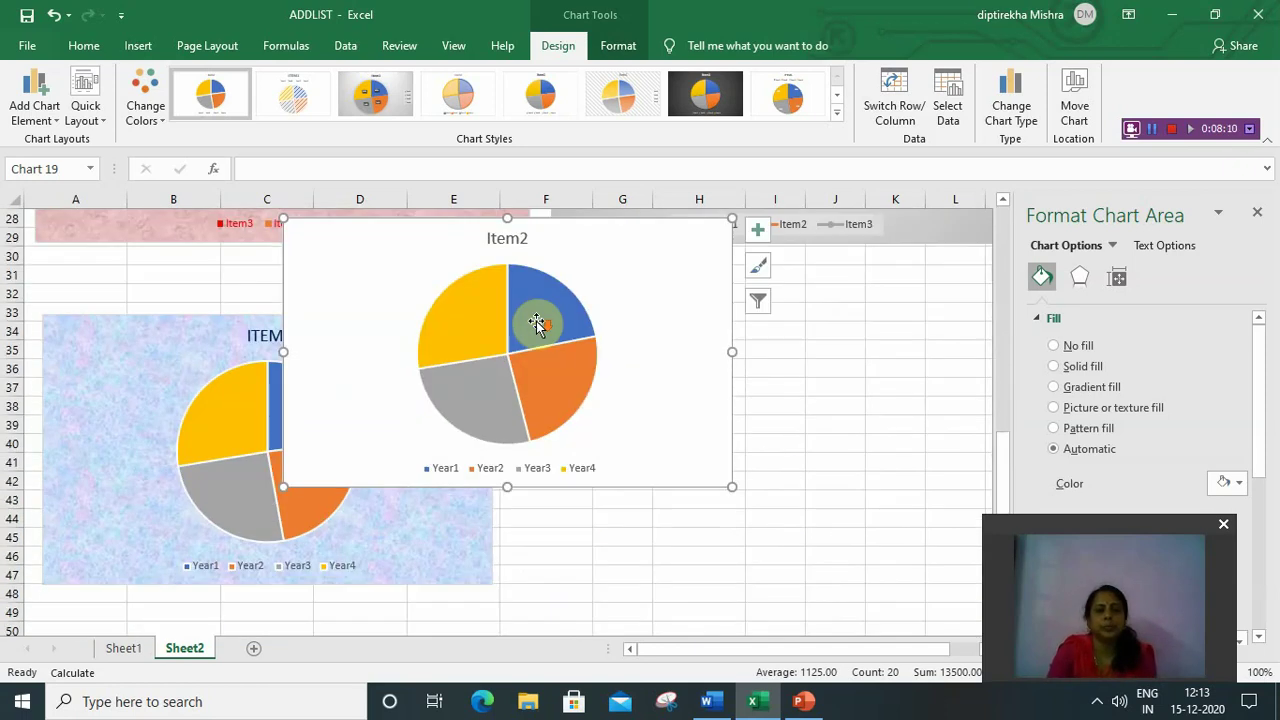
key(Down)
key(Down)
key(Down)
key(Down)
key(Down)
key(Down)
key(Down)
key(Down)
key(Down)
key(Down)
key(Down)
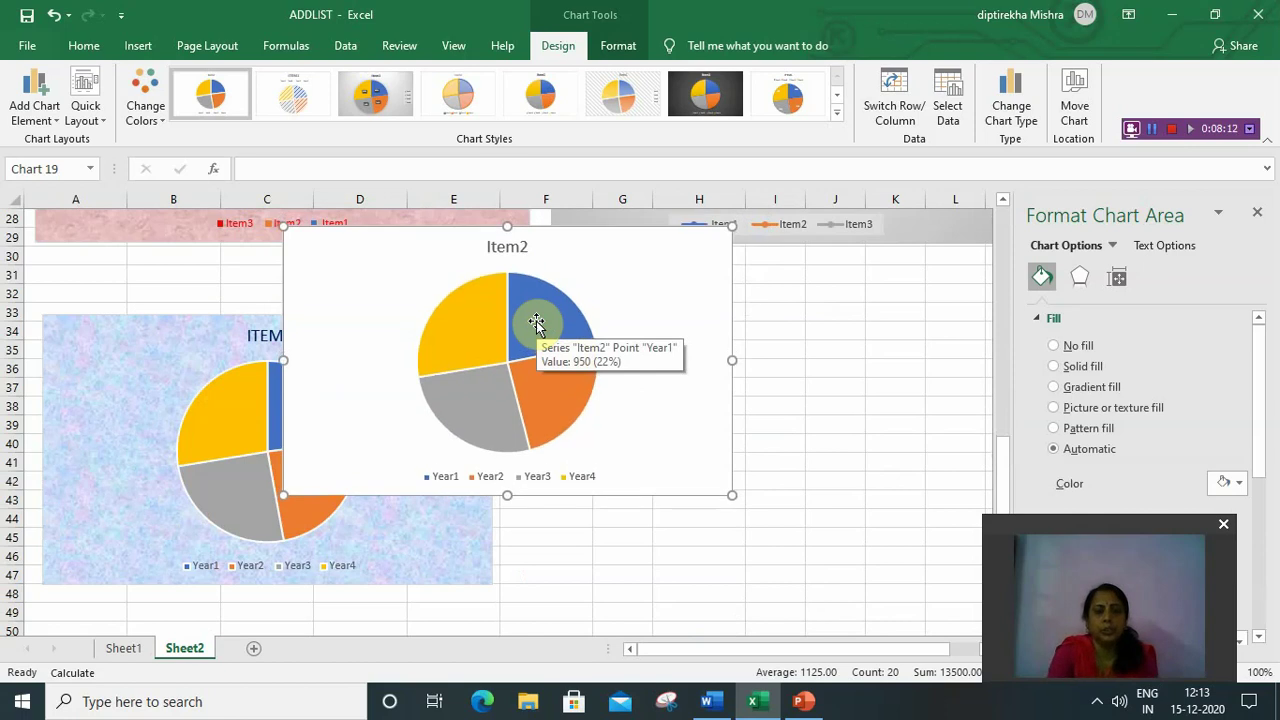
key(Down)
key(Down)
key(Down)
key(Down)
key(Down)
key(Down)
key(Down)
key(Down)
key(Down)
key(Down)
key(Down)
key(Down)
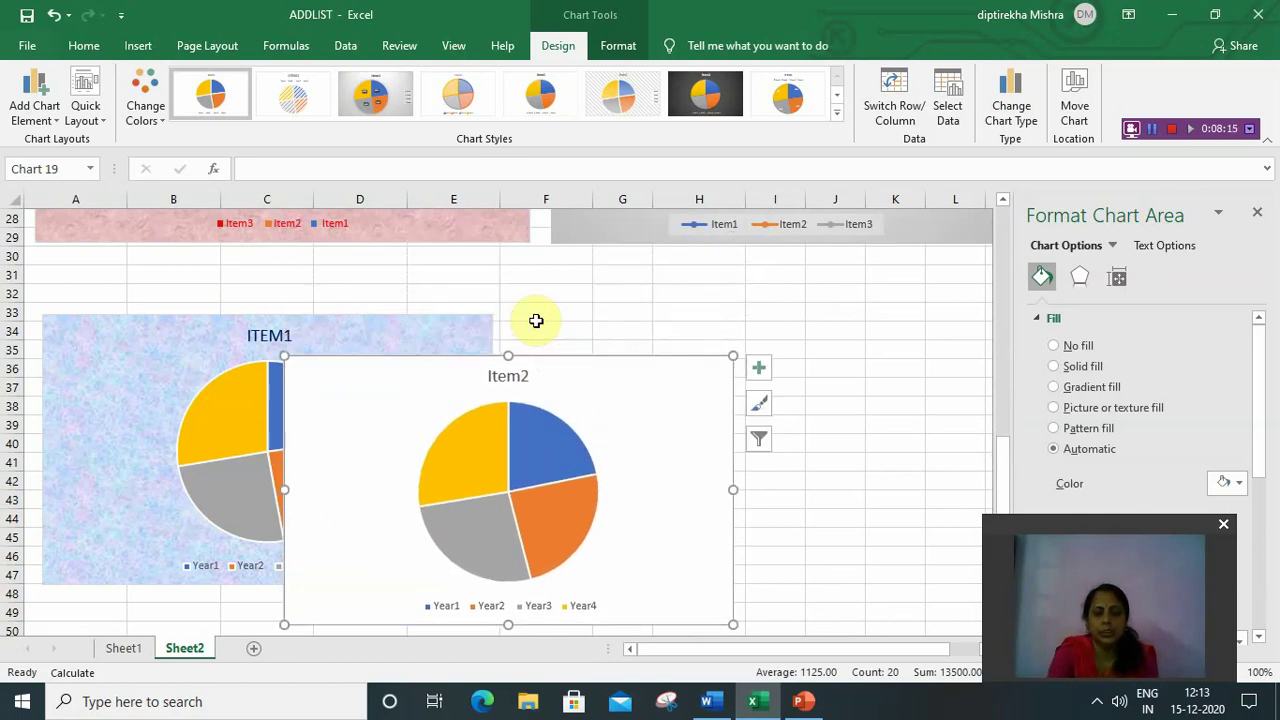
key(Right)
key(Right)
key(Right)
key(Right)
key(Right)
key(Right)
key(Right)
key(Right)
key(Right)
key(Right)
key(Right)
key(Right)
key(Right)
key(Right)
key(Right)
key(Right)
key(Right)
key(Right)
key(Right)
key(Right)
key(Right)
key(Right)
key(Right)
key(Right)
key(Right)
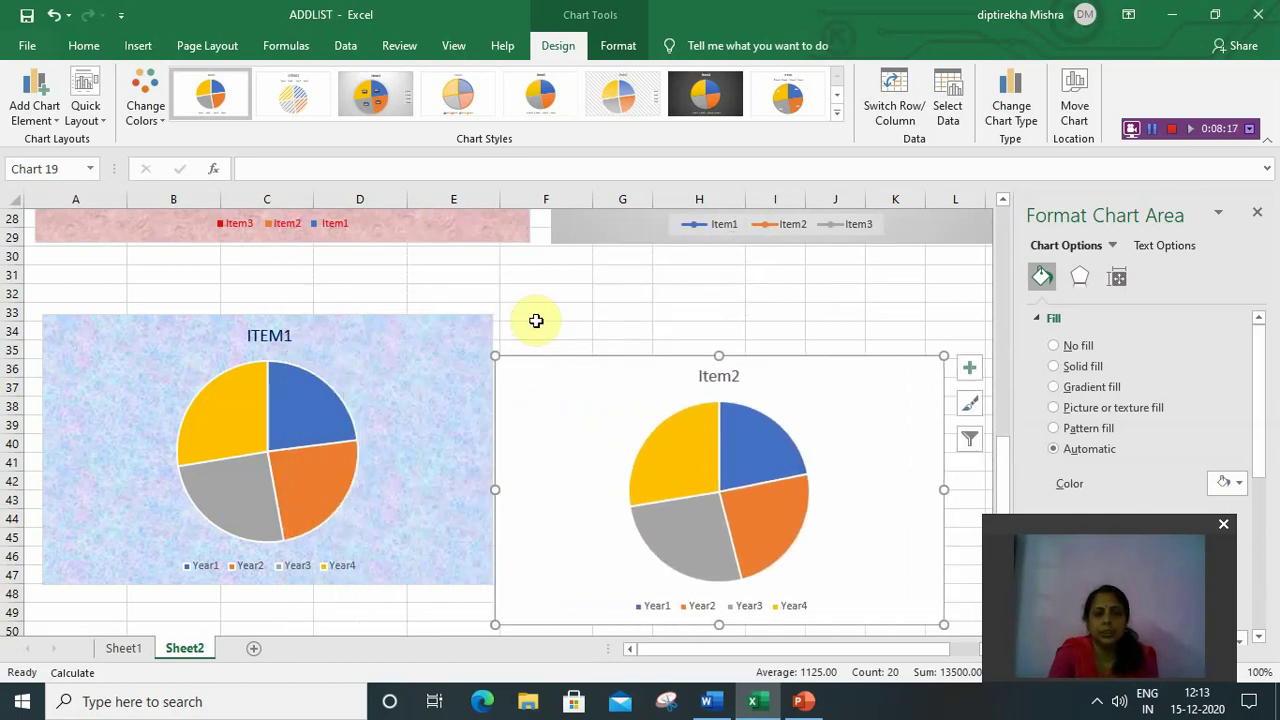
key(Up)
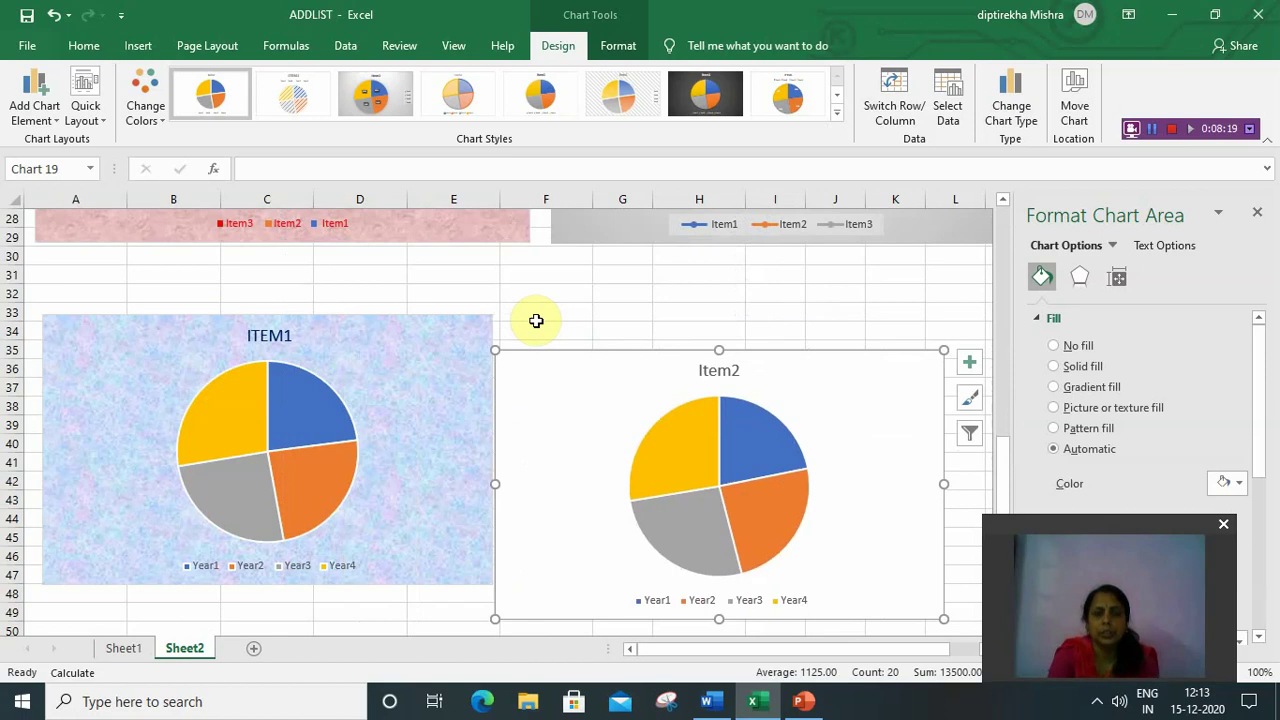
key(Right)
key(Right)
key(Right)
key(Right)
key(Right)
key(Right)
key(Right)
key(Right)
key(Right)
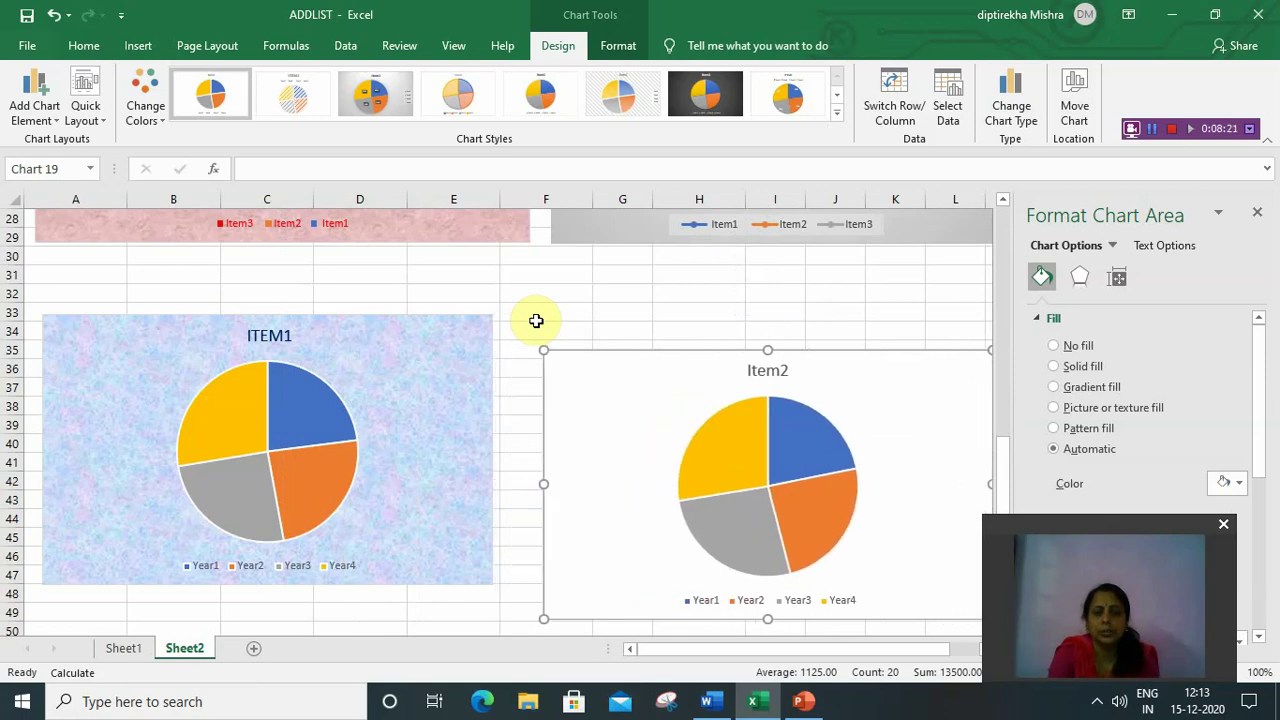
key(Up)
key(Up)
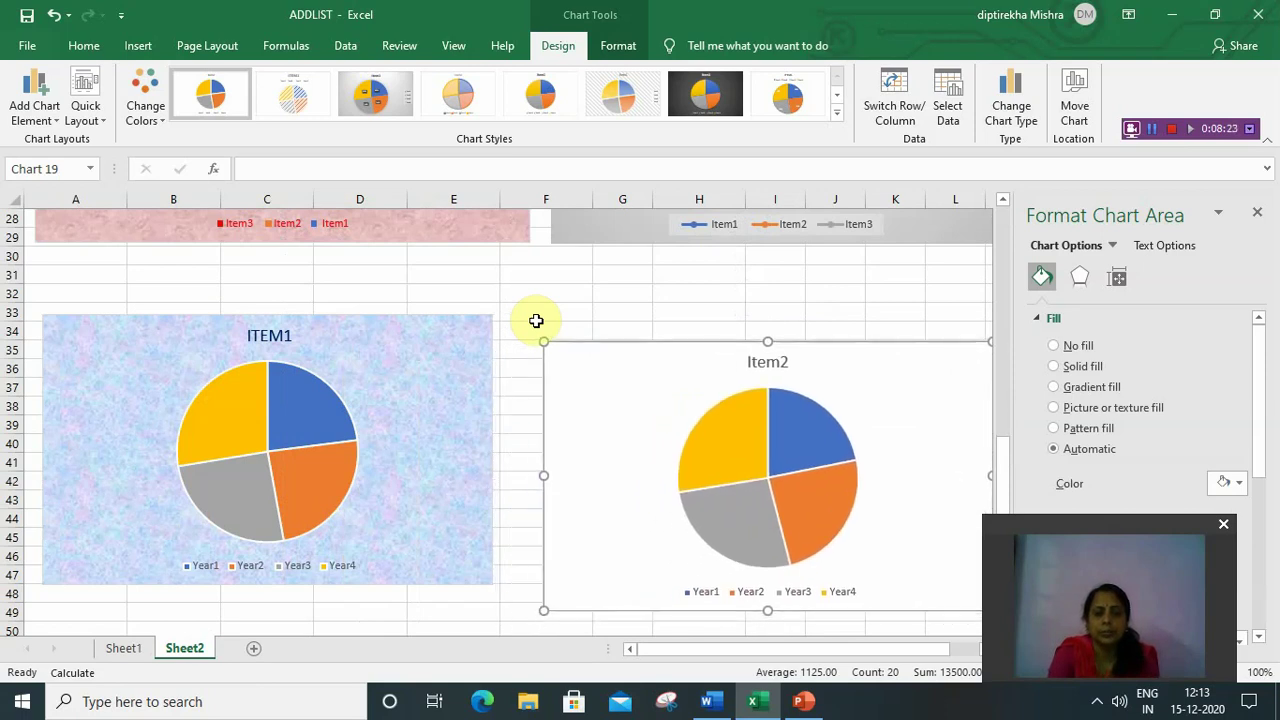
key(Up)
key(Up)
key(Up)
key(Up)
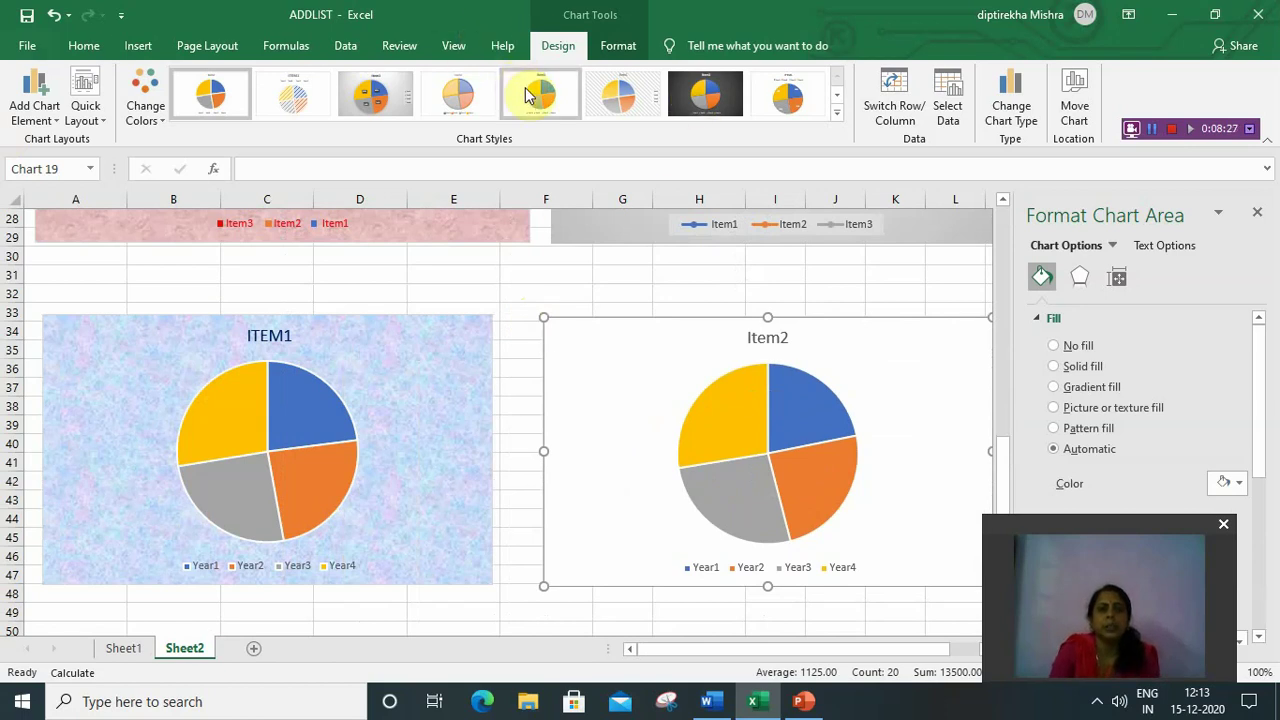
Apply the chart style with a gray gradient background, bold title and dark percentage labels to the Item2 pie chart
click(376, 91)
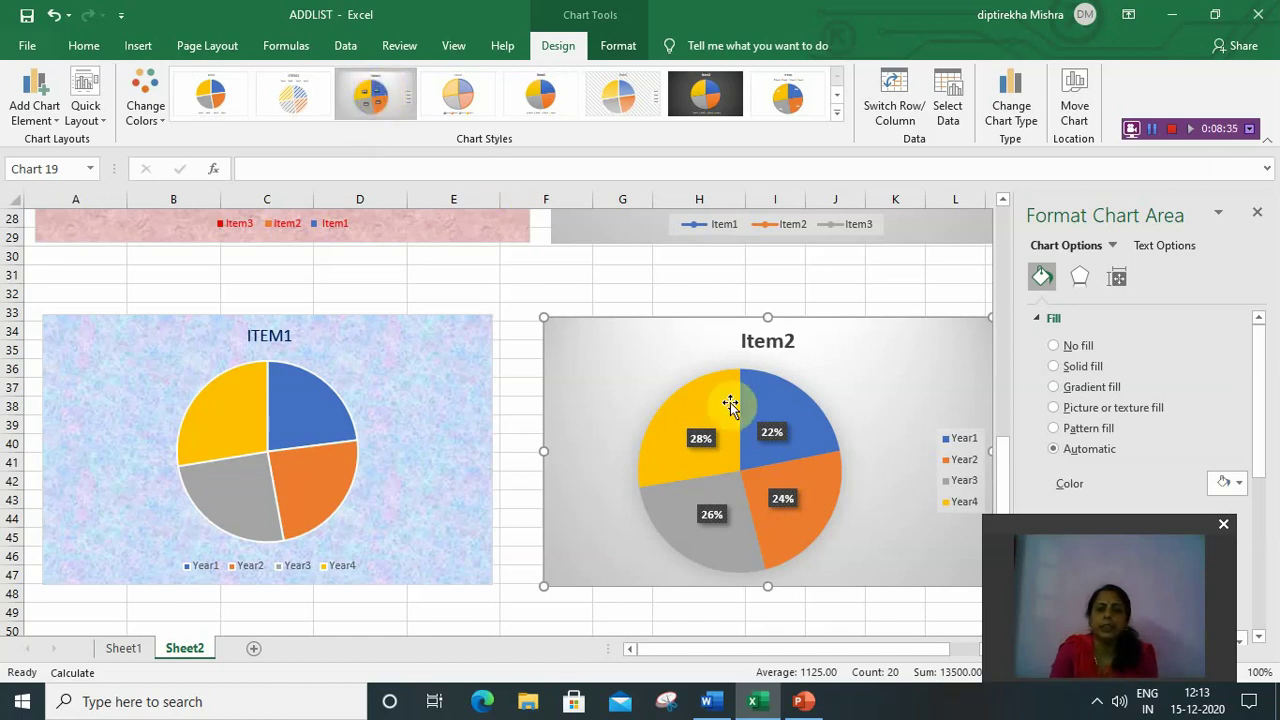
mouse_move(731, 405)
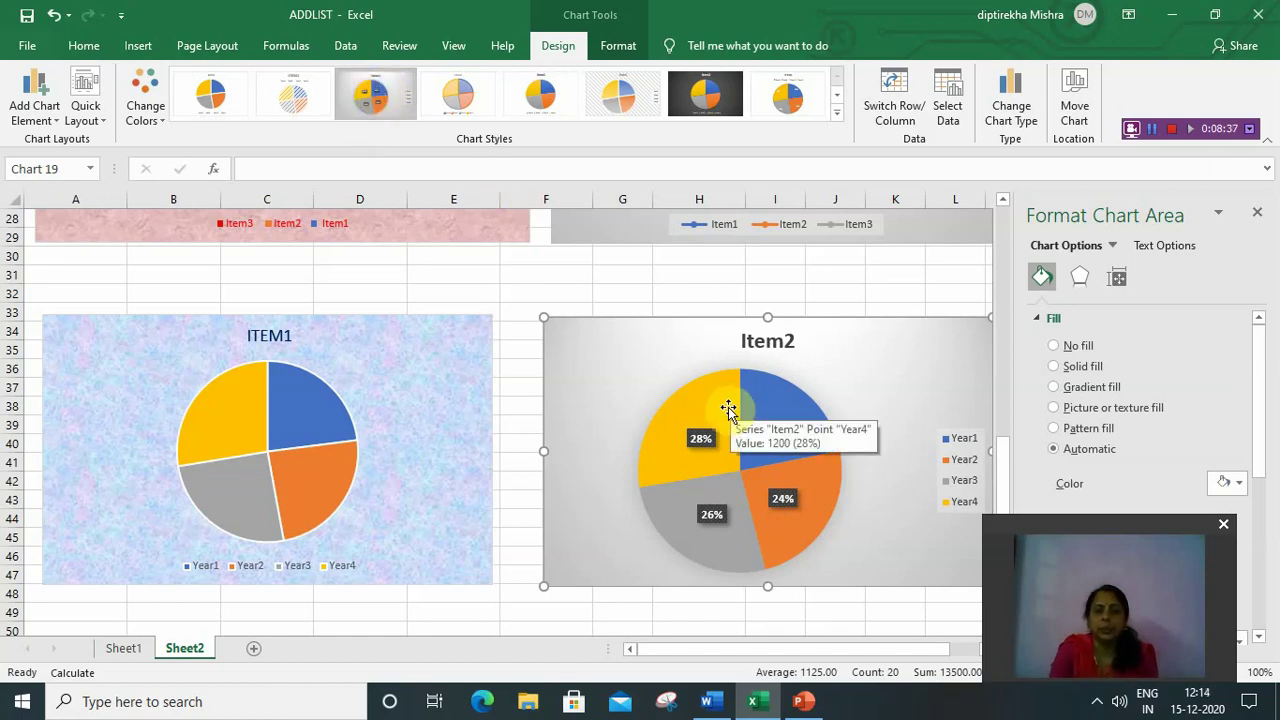
Insert a 3-D pie chart from the sales table A4:E7
scroll(731, 405, up, 9)
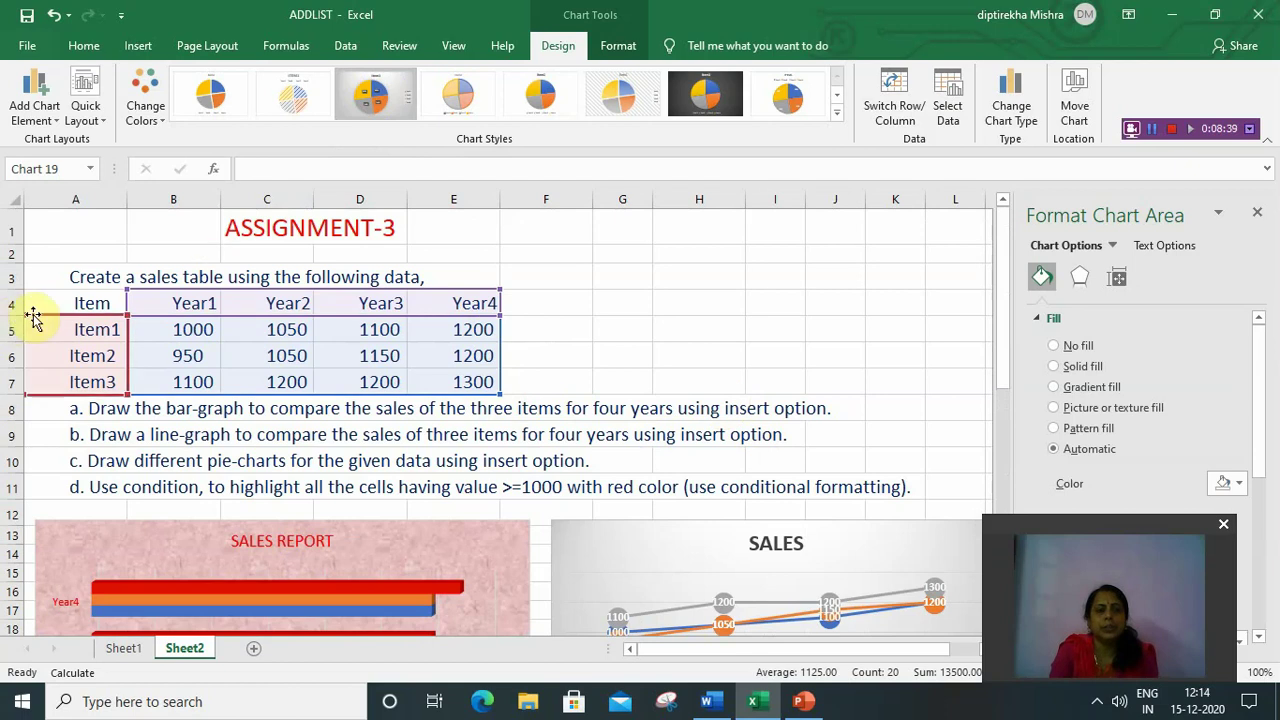
drag(43, 300, 484, 382)
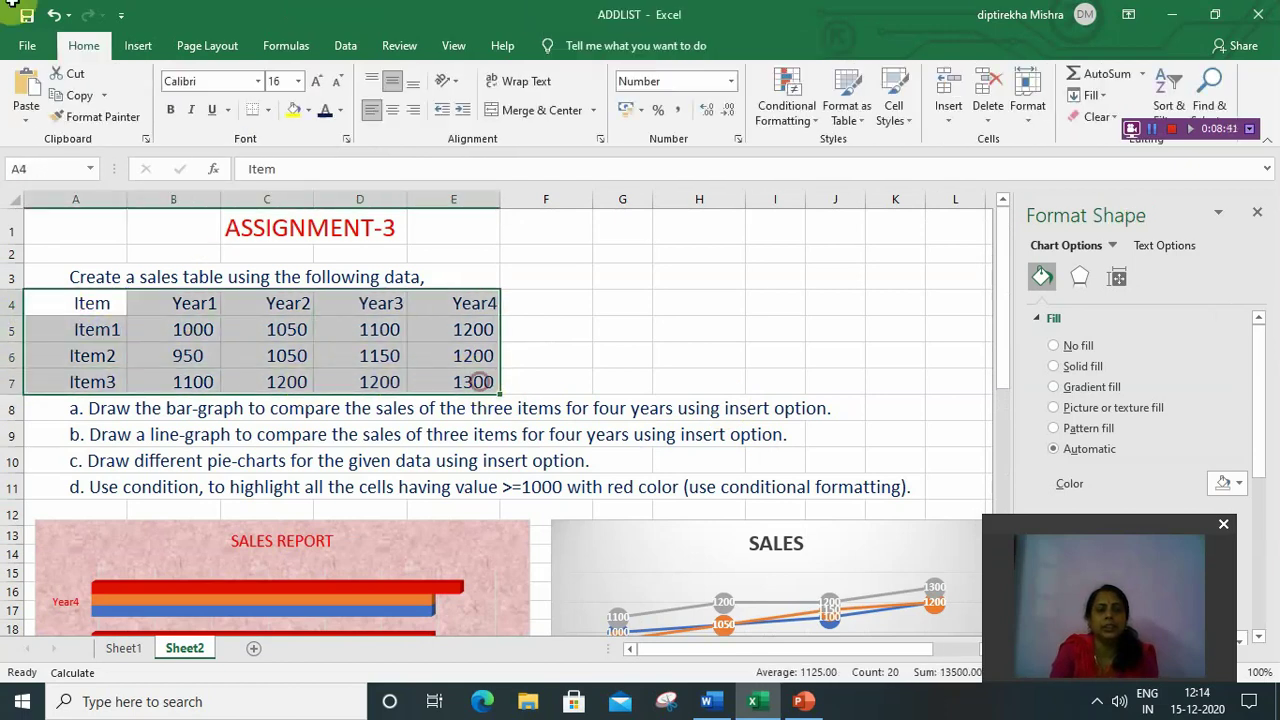
click(138, 47)
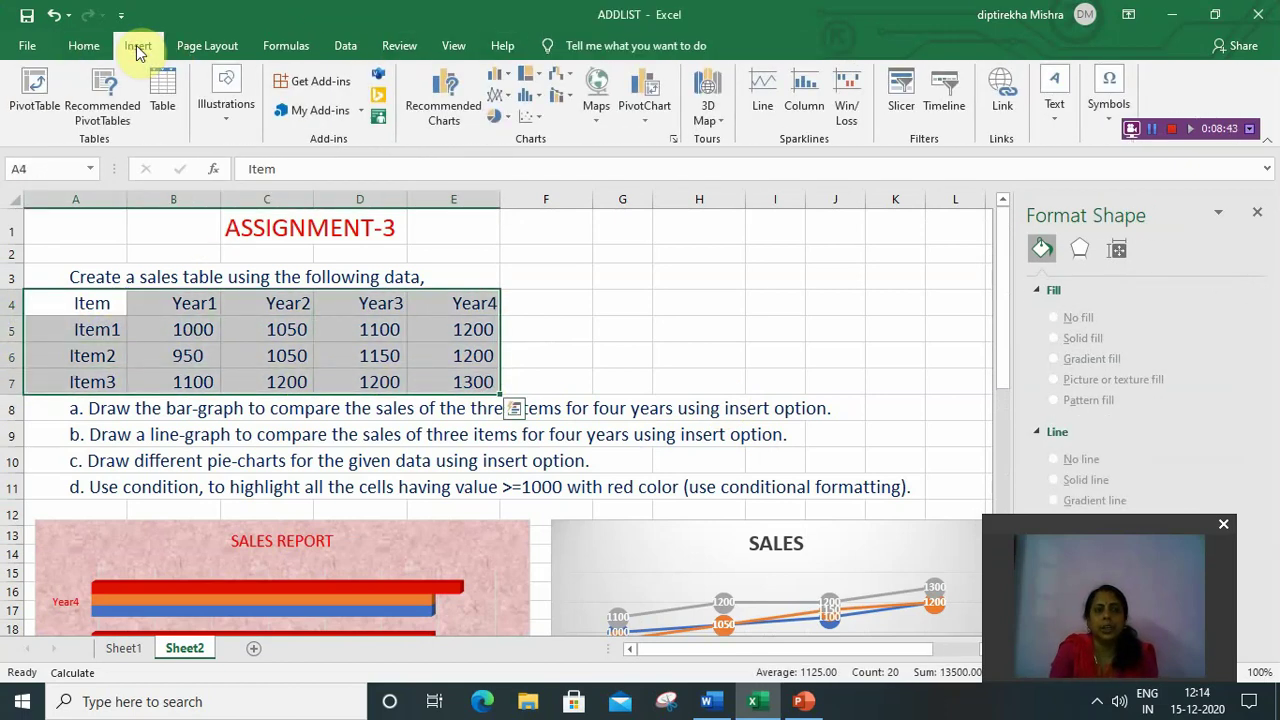
click(505, 118)
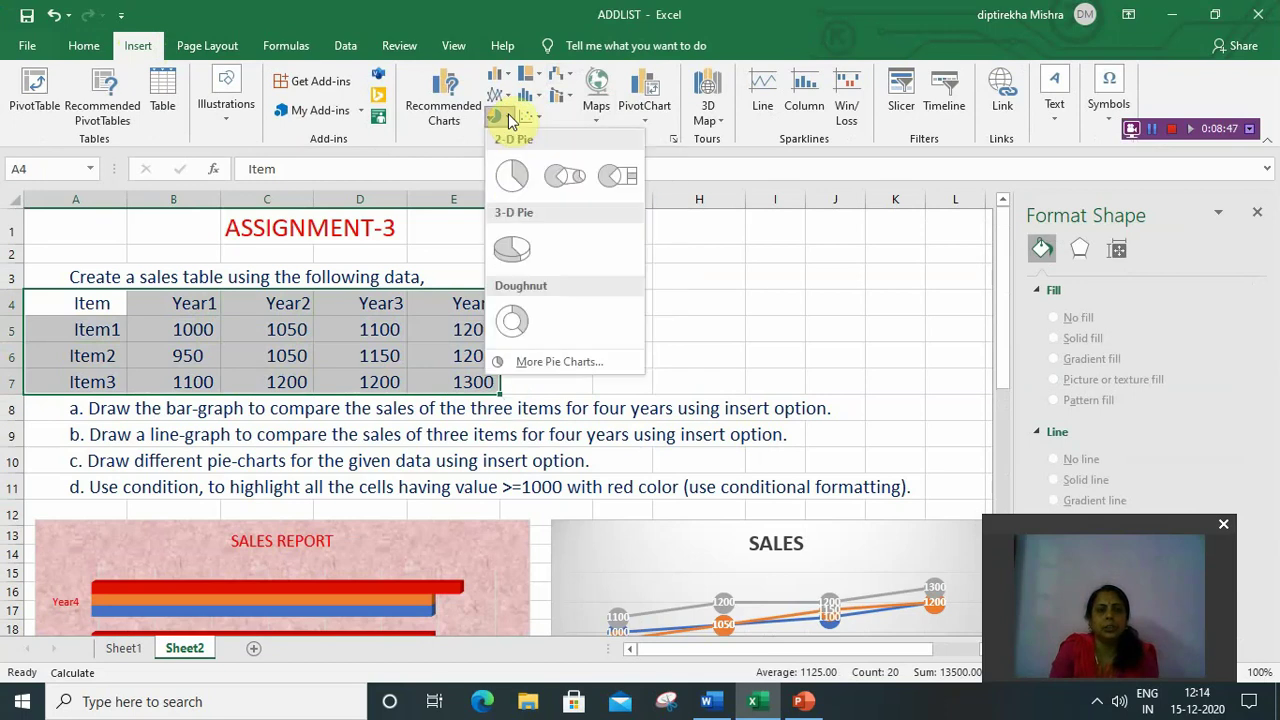
click(516, 248)
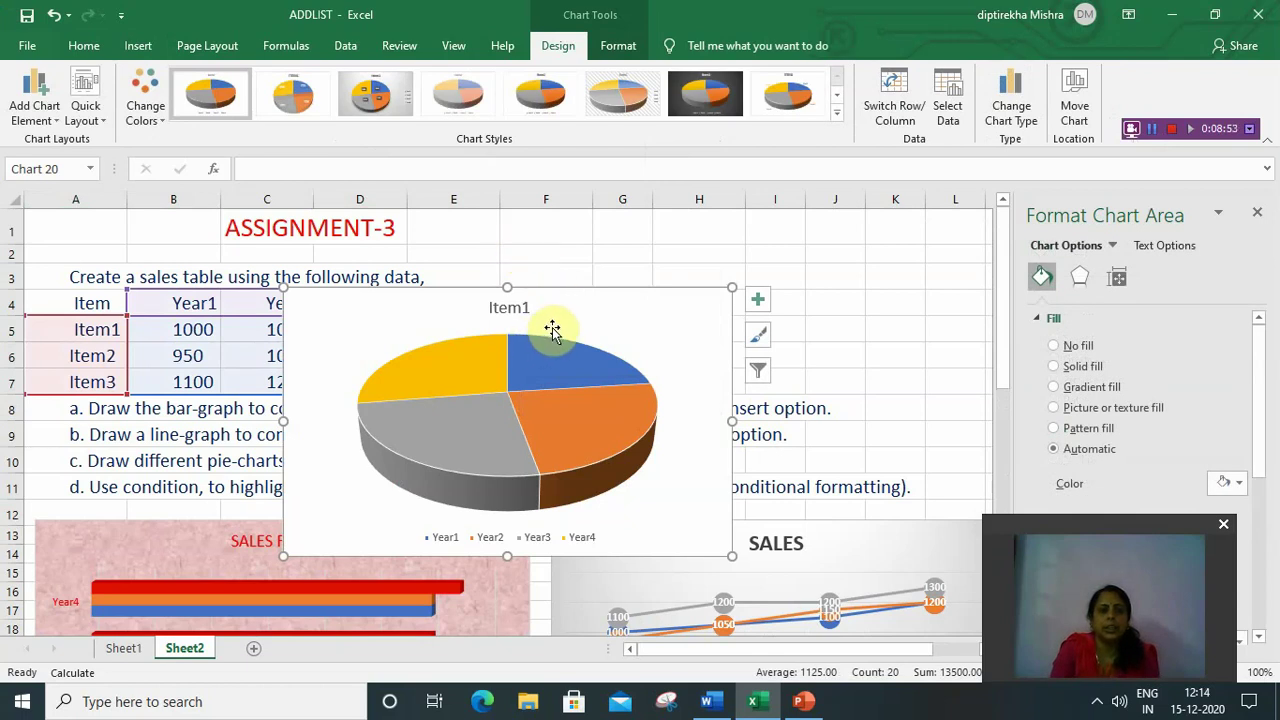
Limit the 3-D pie chart's data to Item3 by excluding the Item1 and Item2 series
click(946, 105)
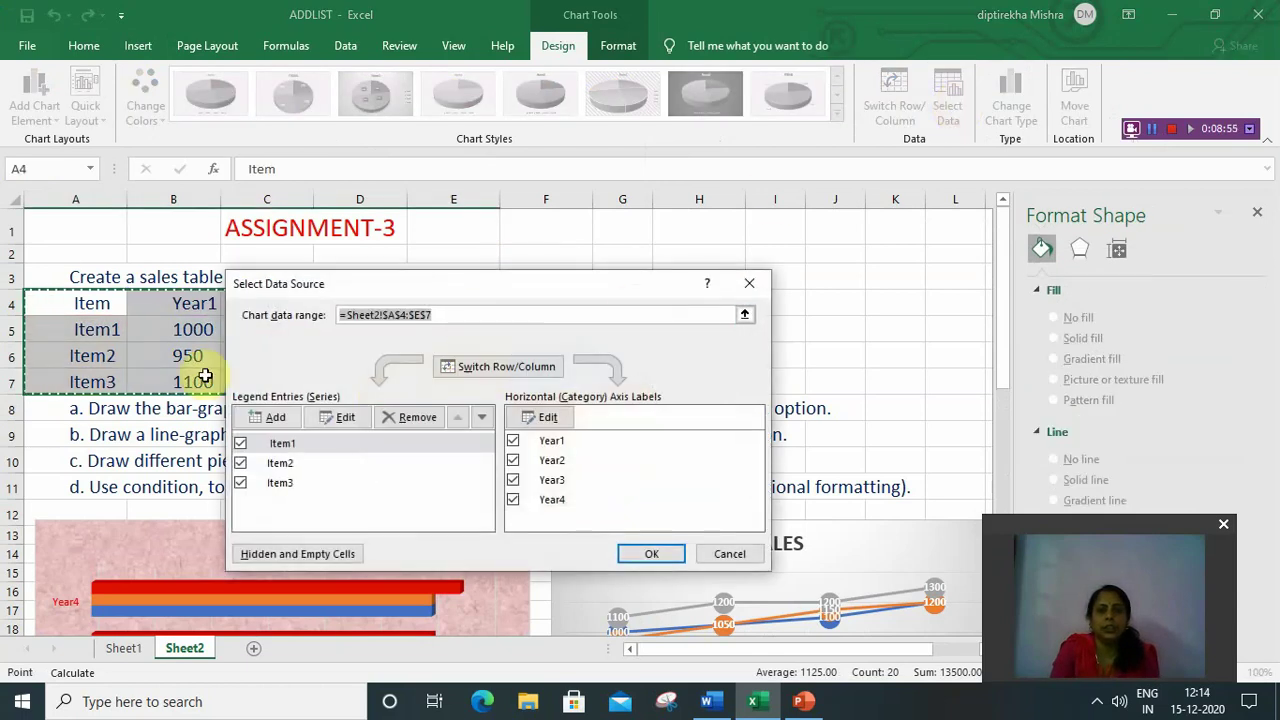
click(240, 463)
click(241, 444)
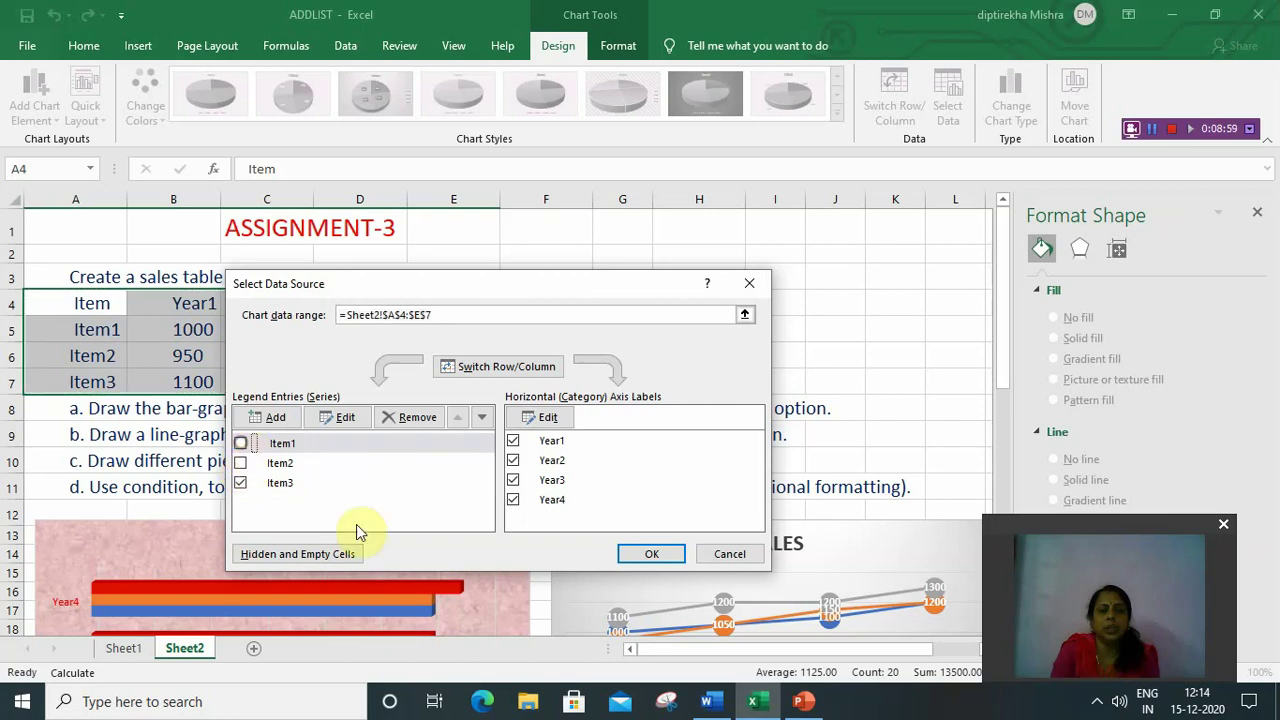
click(651, 553)
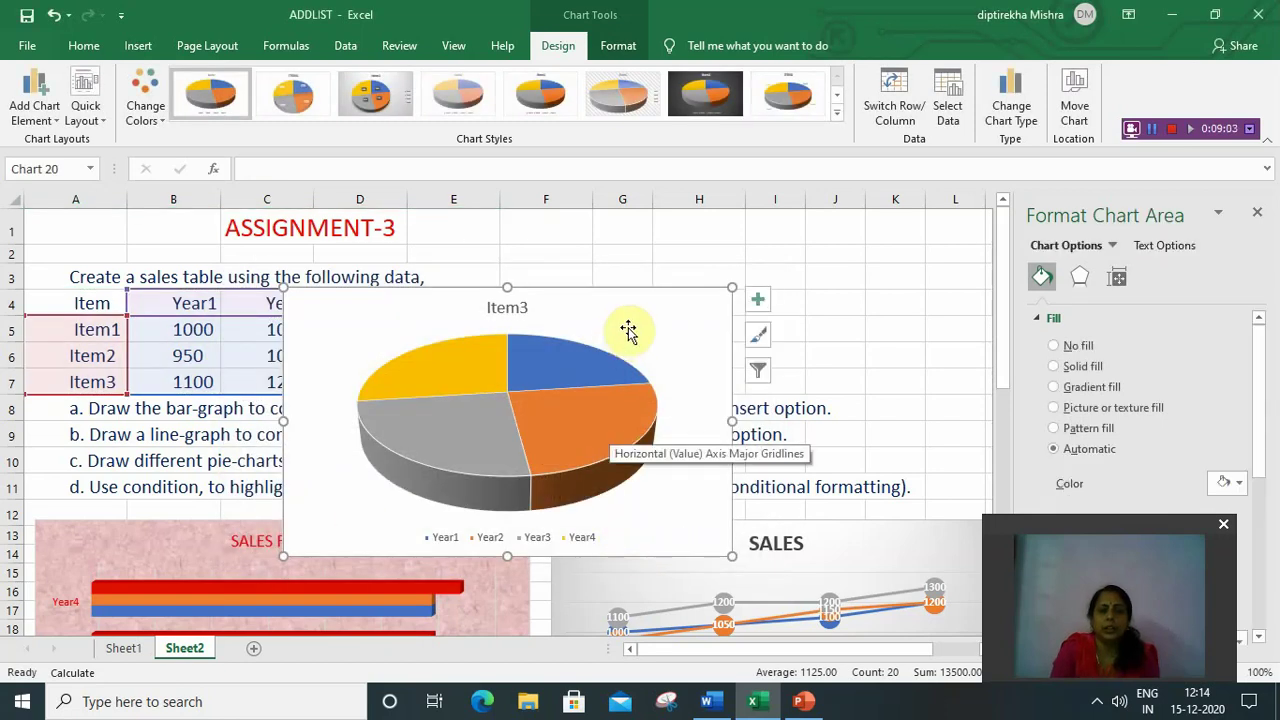
Move the Item3 pie chart below the ITEM1 pie chart, across columns A to E and covering about rows 49 to 63
drag(626, 326, 582, 660)
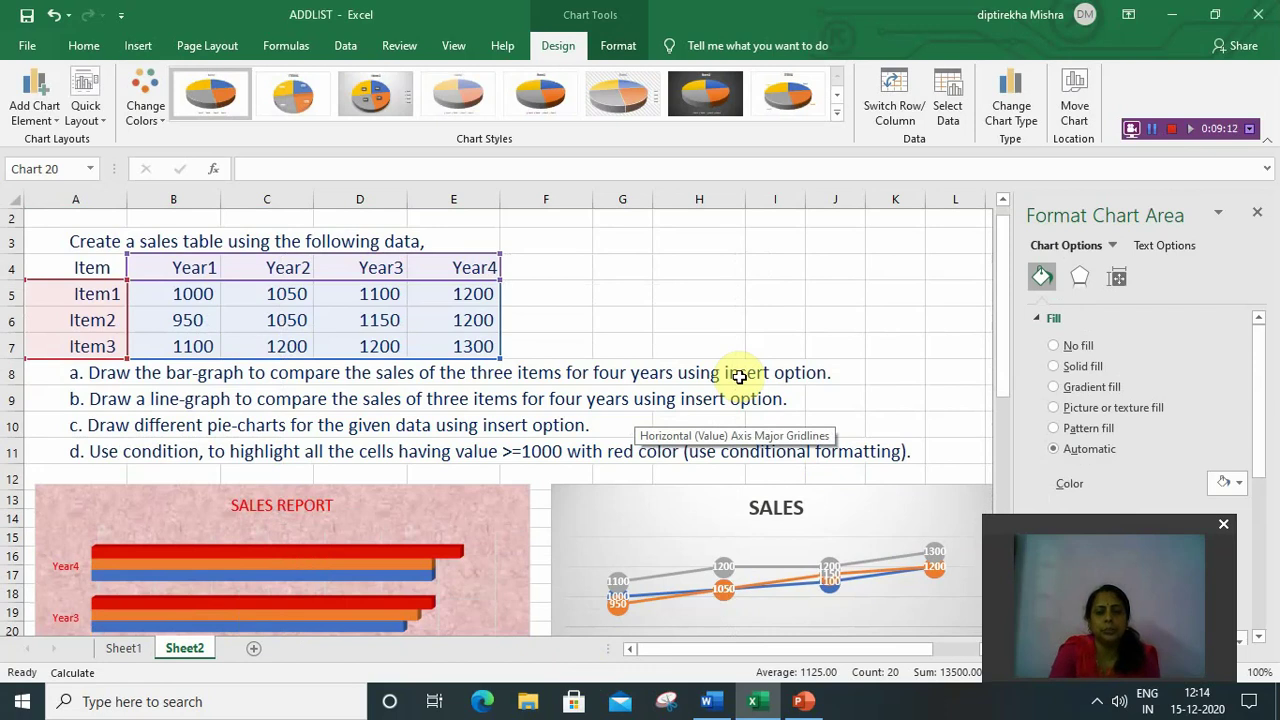
scroll(740, 376, down, 14)
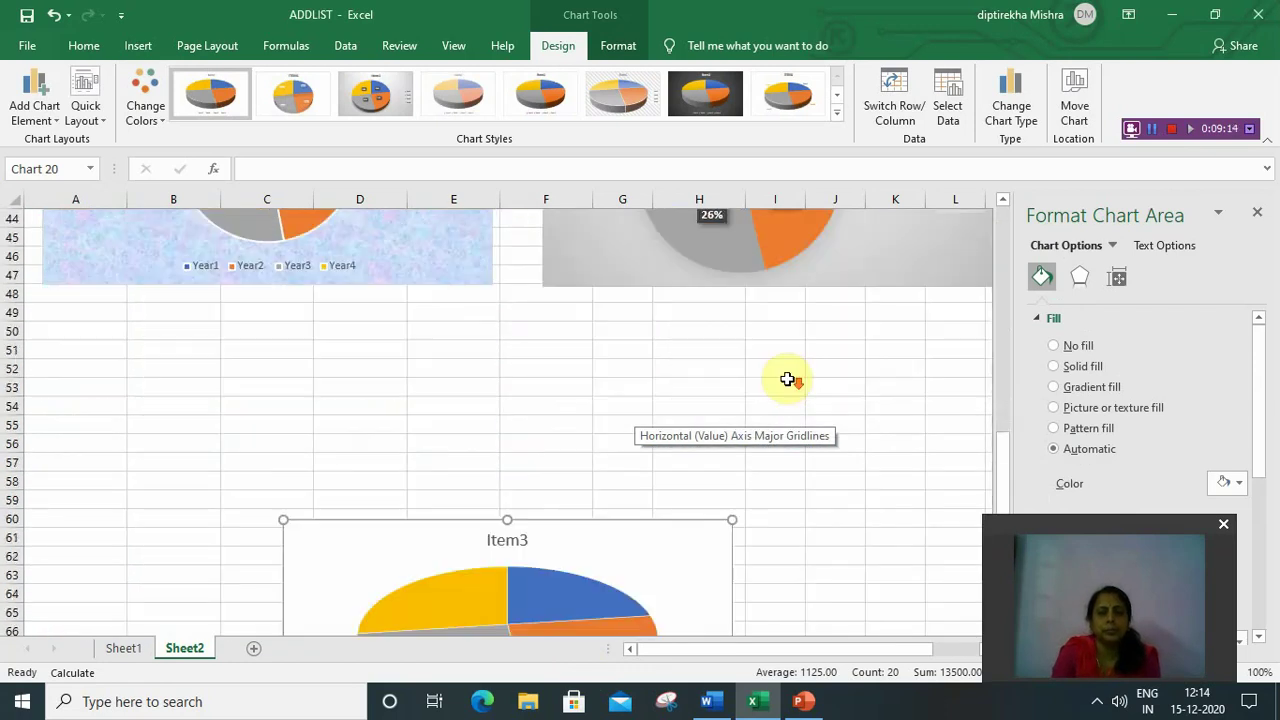
scroll(788, 379, down, 2)
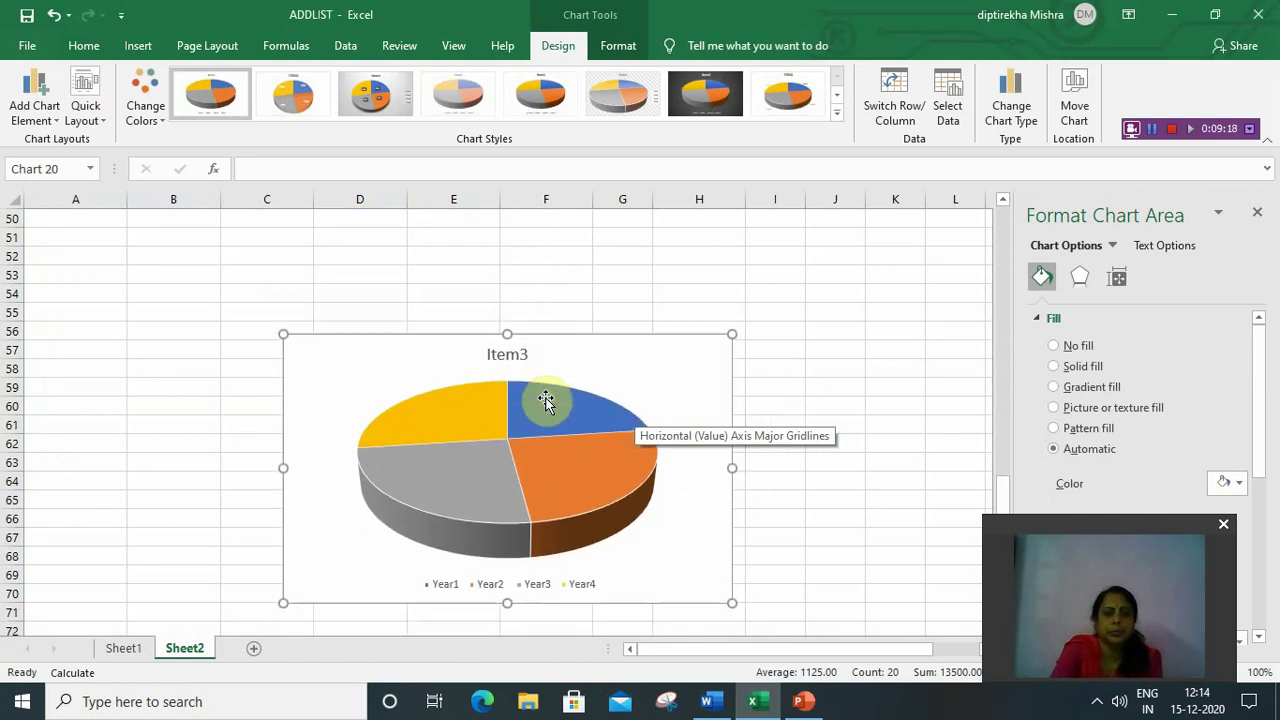
mouse_move(546, 398)
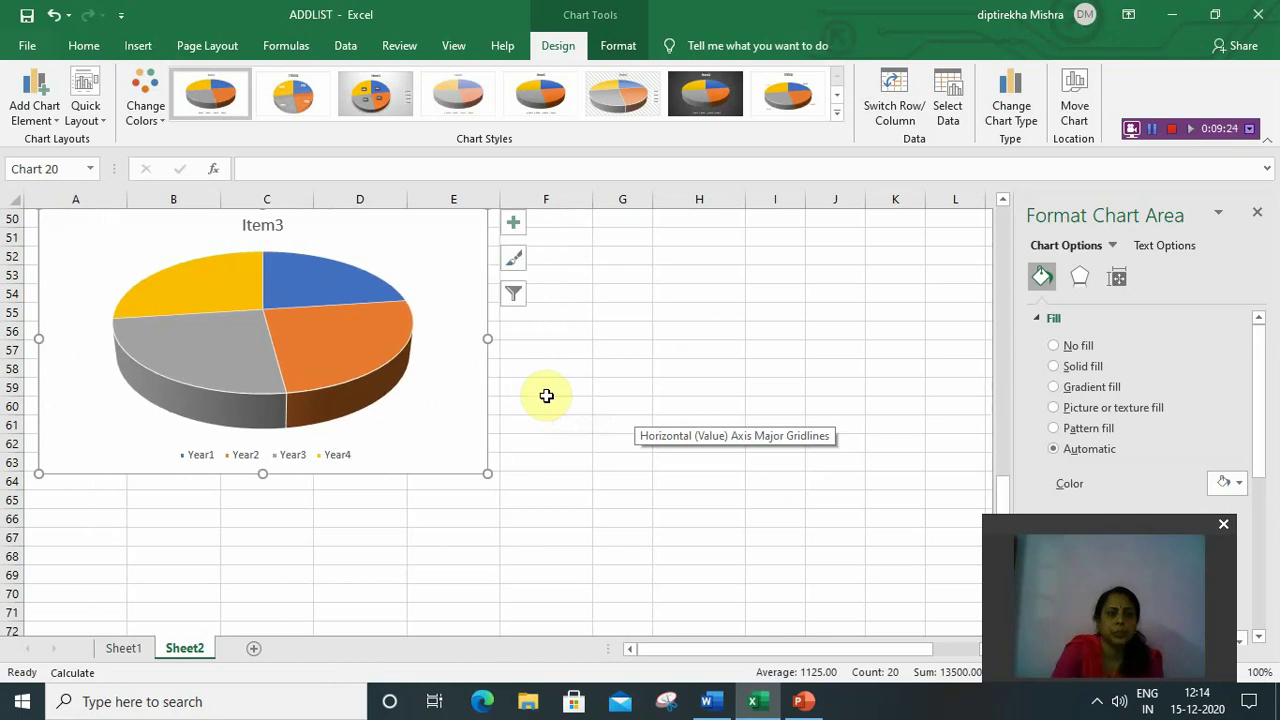
scroll(575, 365, up, 1)
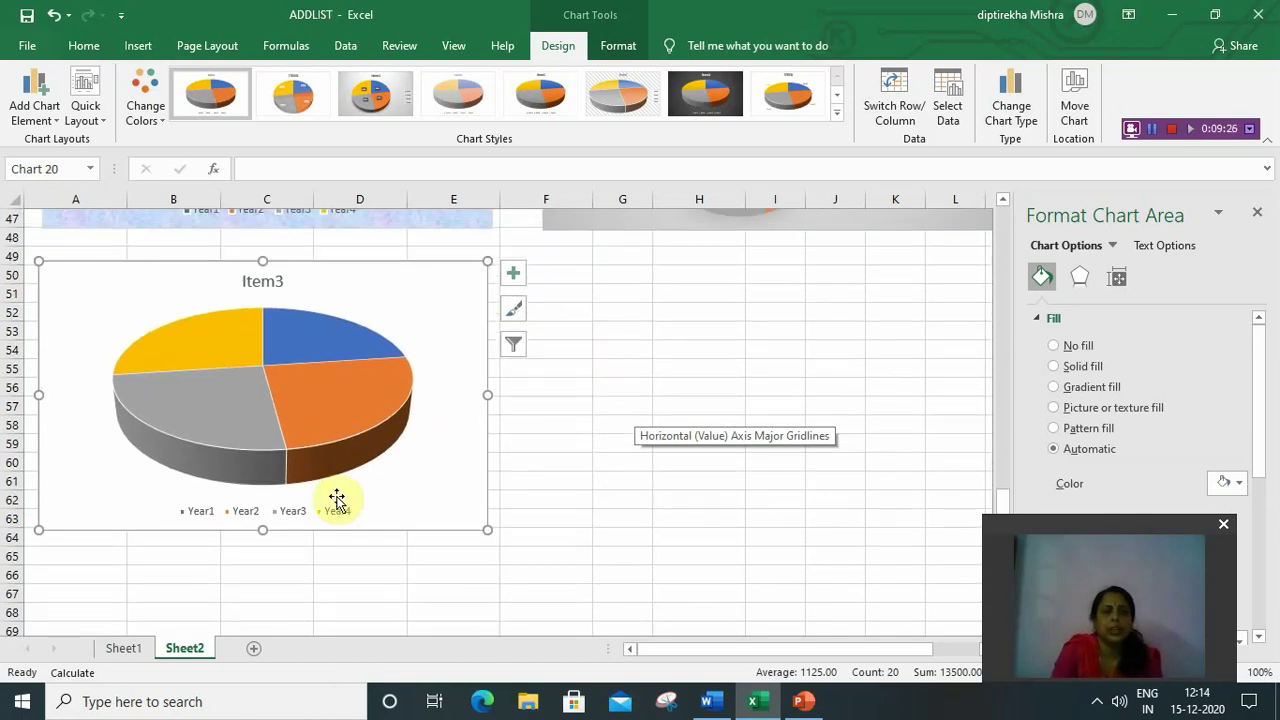
Add data labels to the Item3 pie chart and pull the Year4 slice out of the pie
right_click(326, 407)
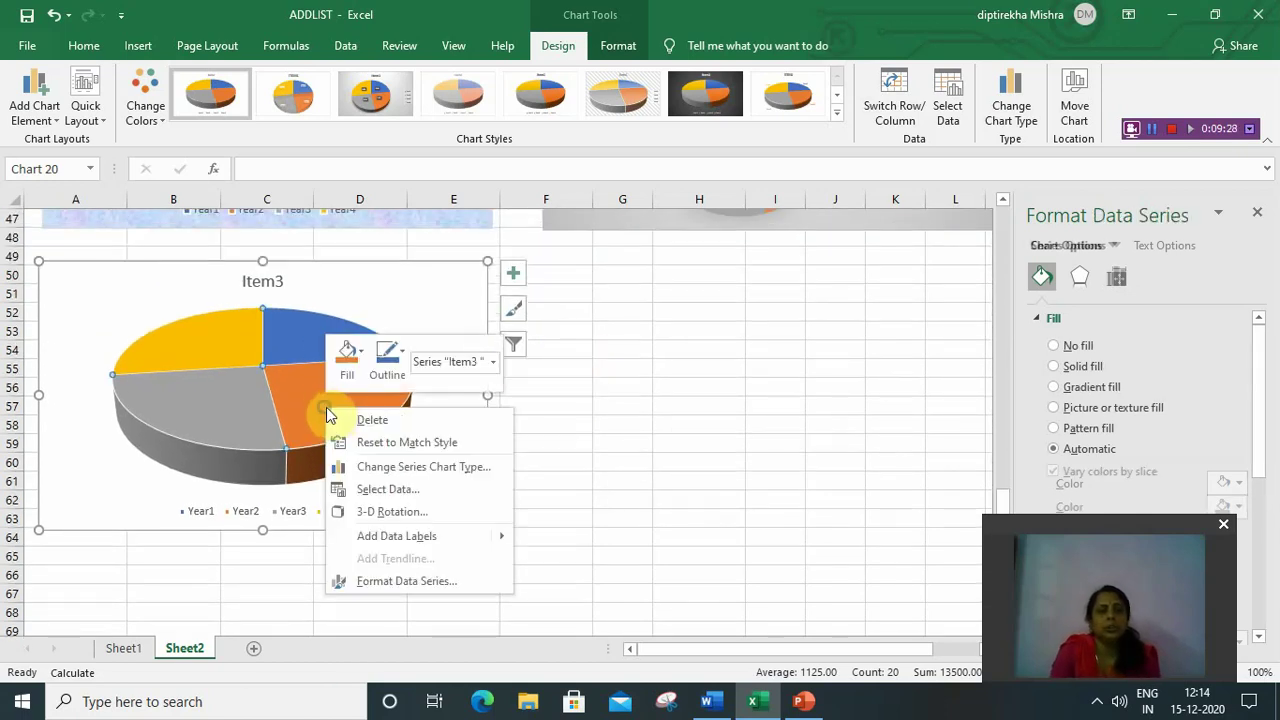
click(406, 538)
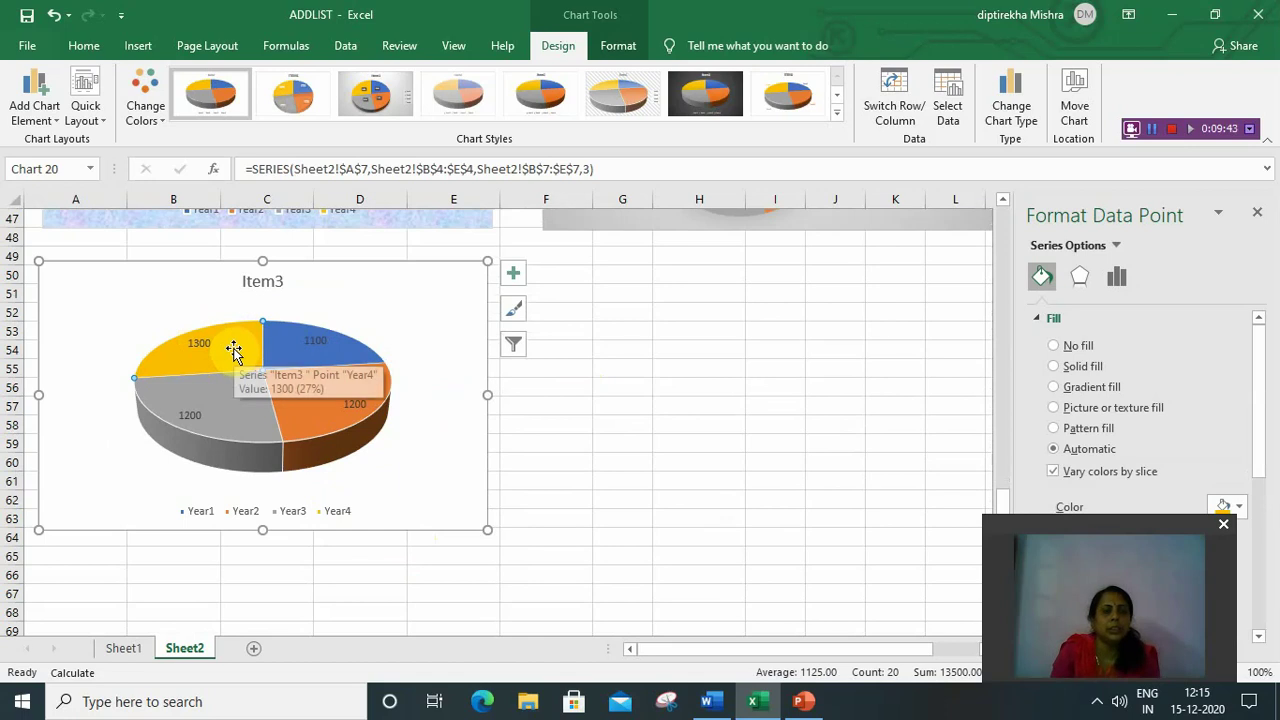
drag(233, 350, 195, 317)
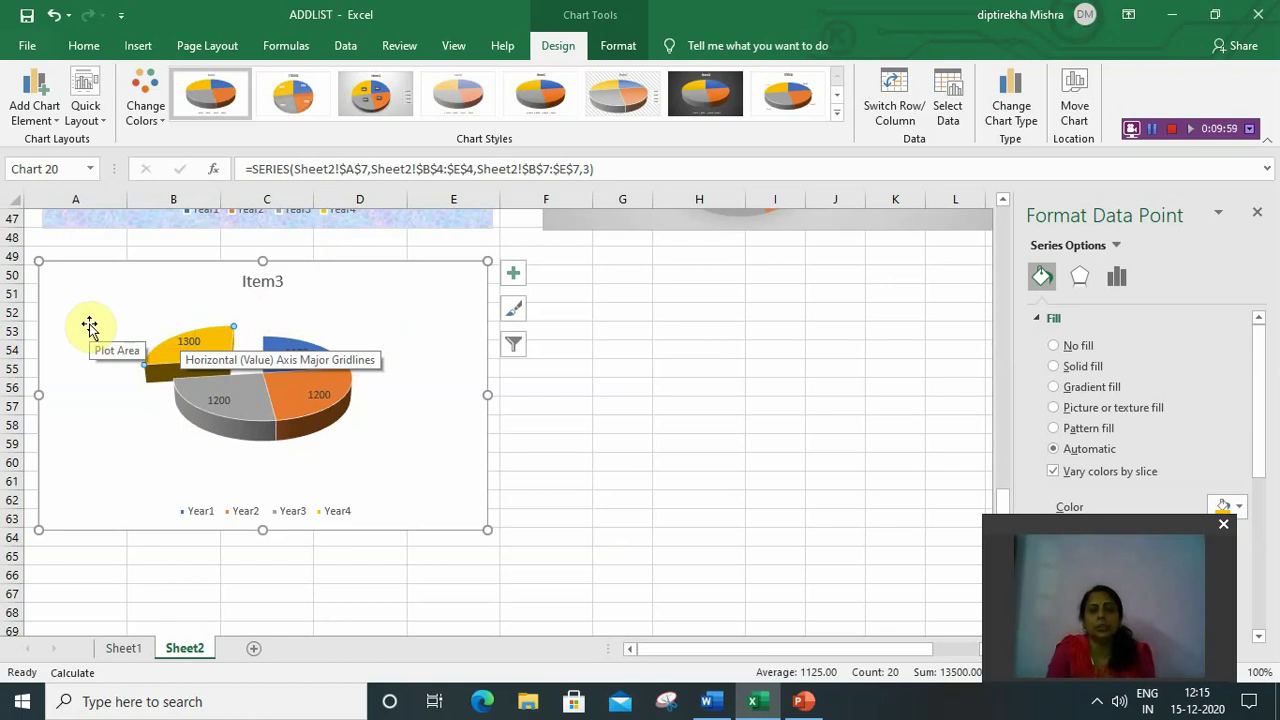
Start a new conditional formatting rule for the sales table A4:E7
scroll(268, 390, up, 6)
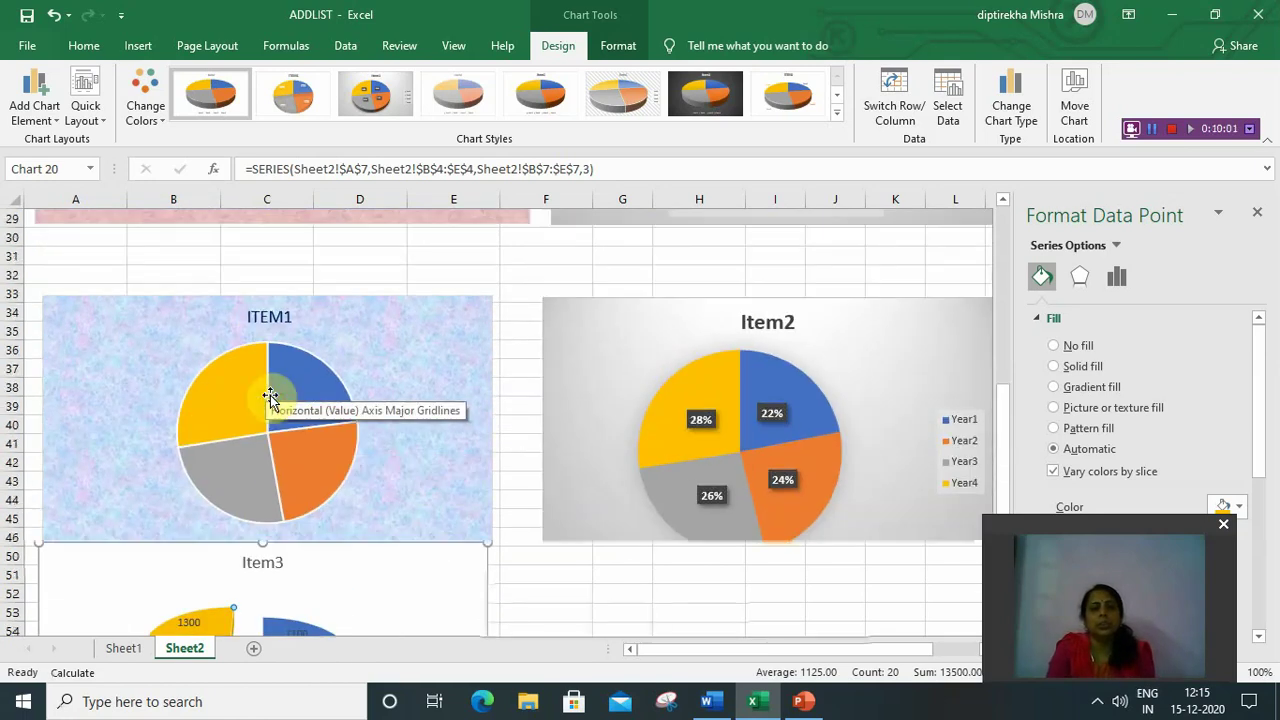
scroll(270, 395, up, 7)
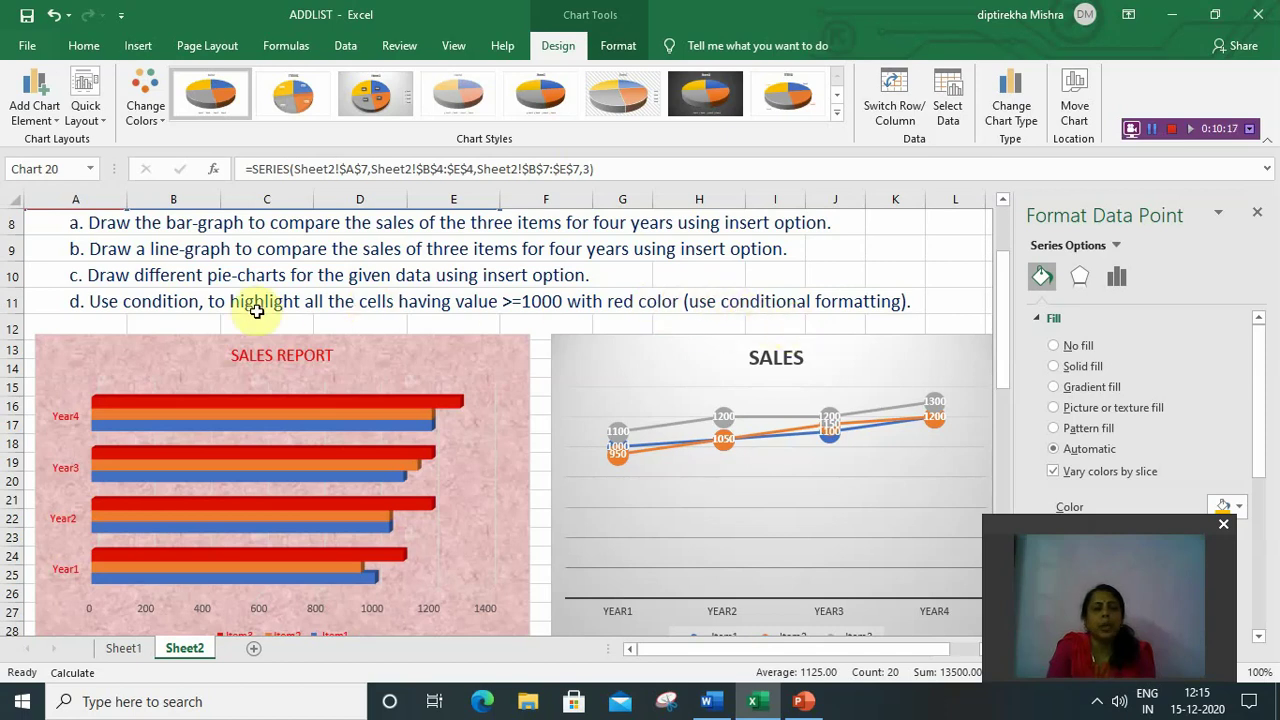
scroll(256, 311, up, 2)
click(623, 314)
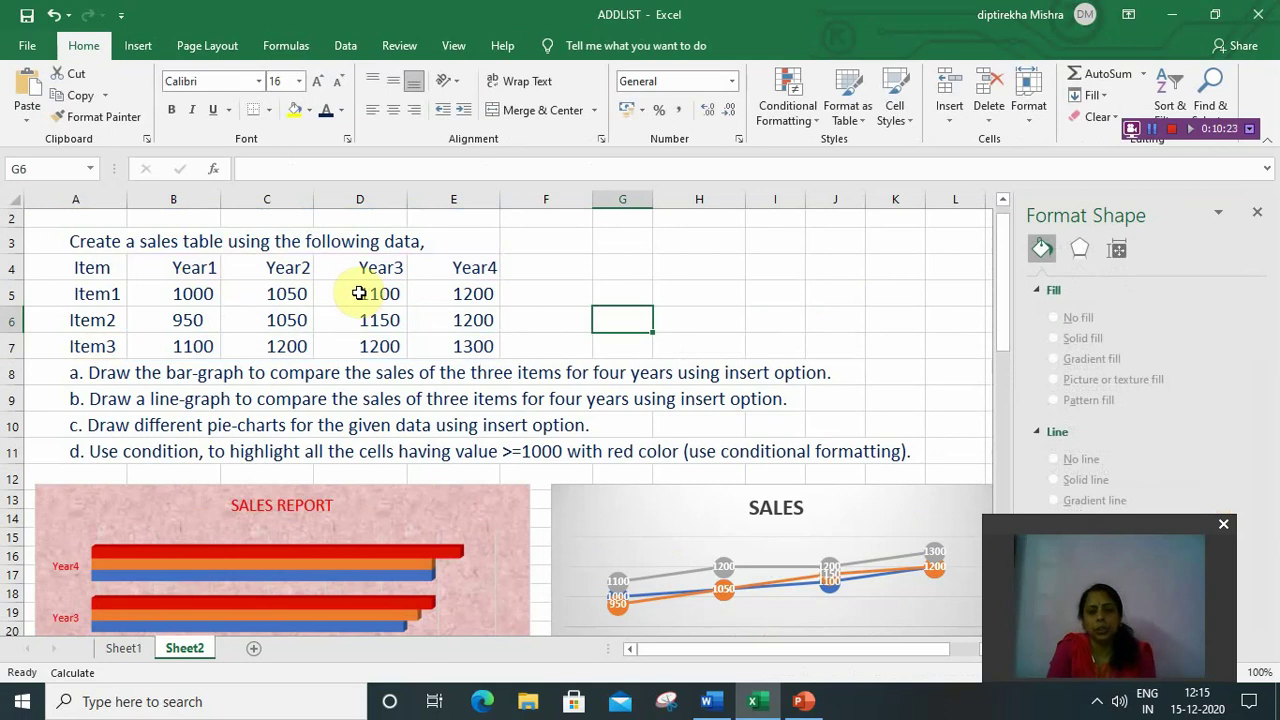
drag(63, 267, 462, 350)
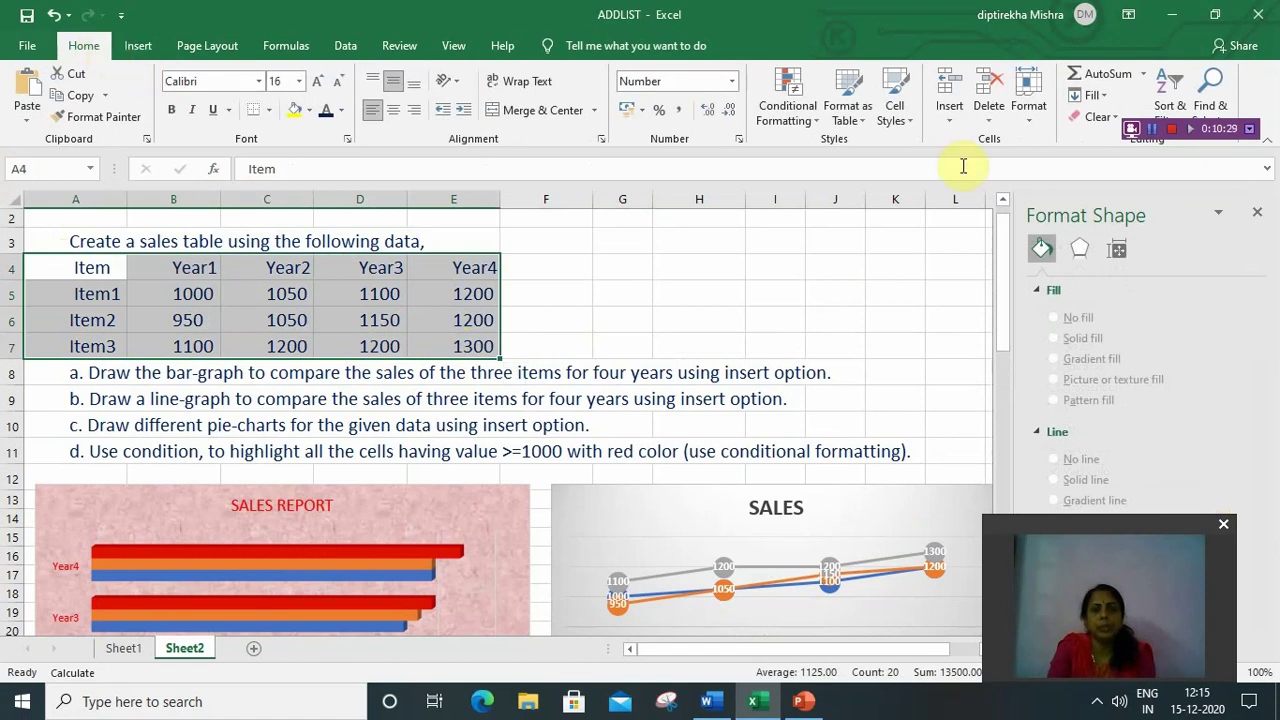
click(798, 94)
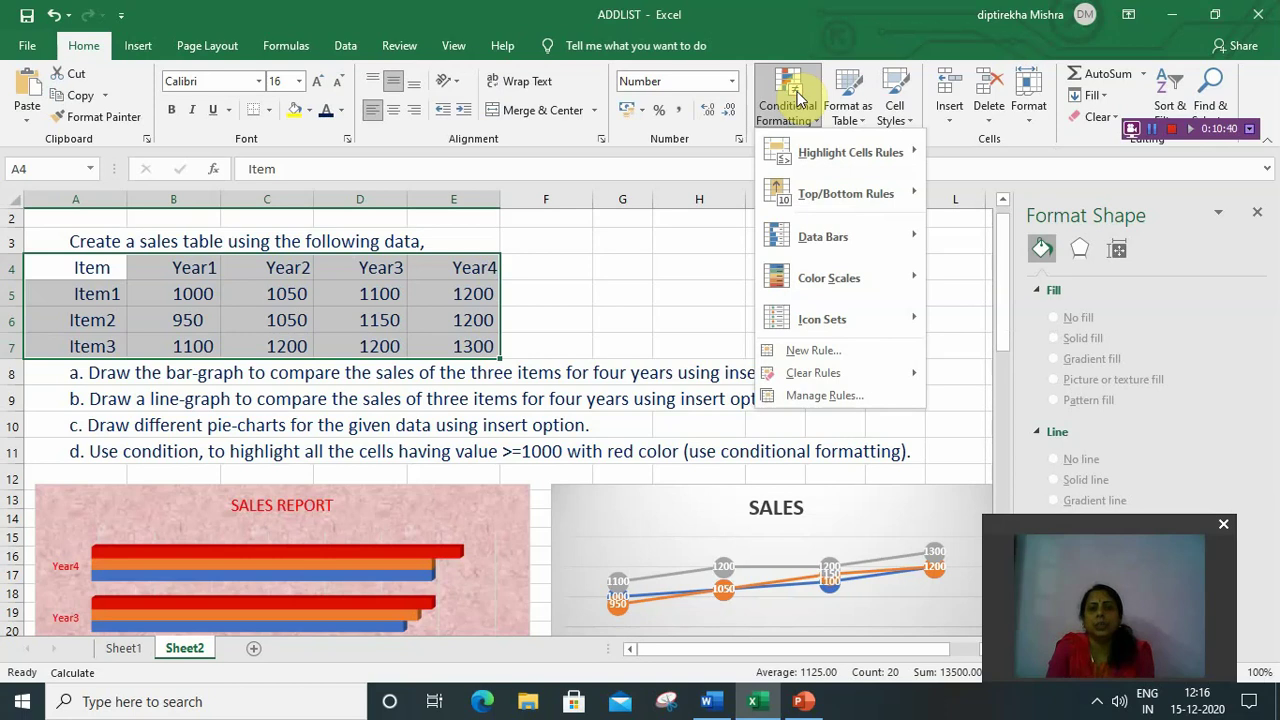
mouse_move(825, 154)
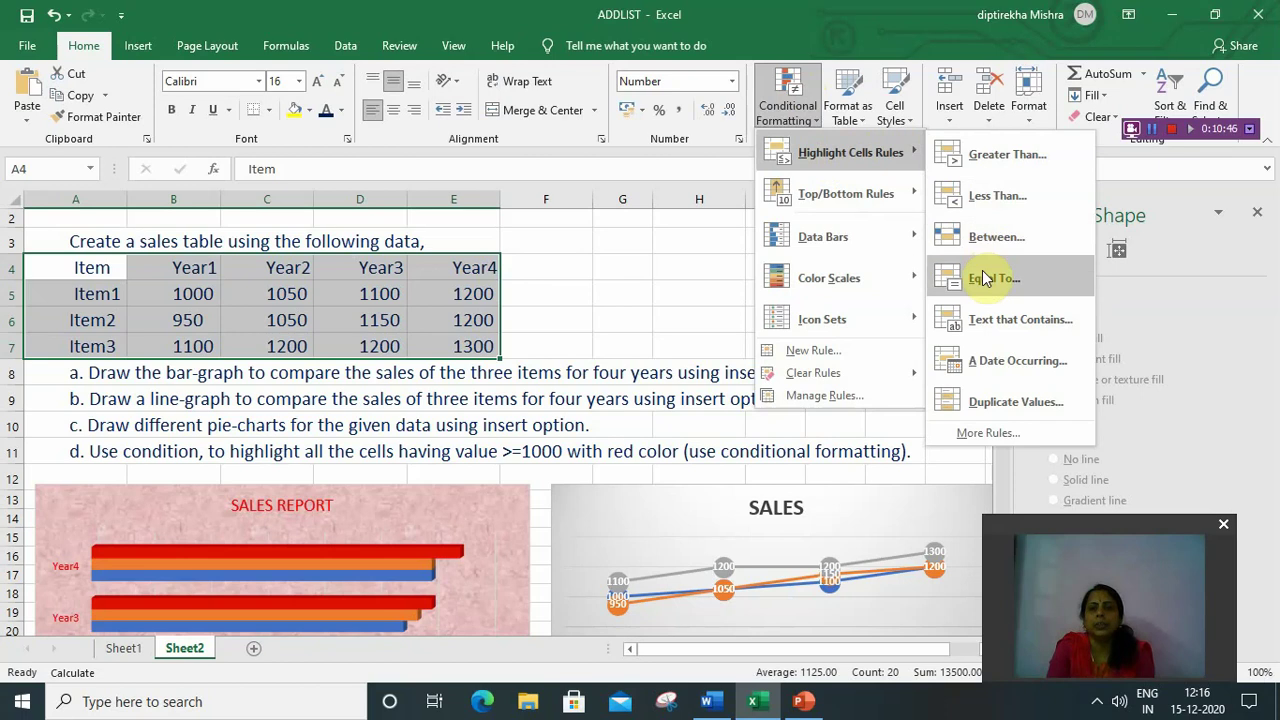
mouse_move(889, 198)
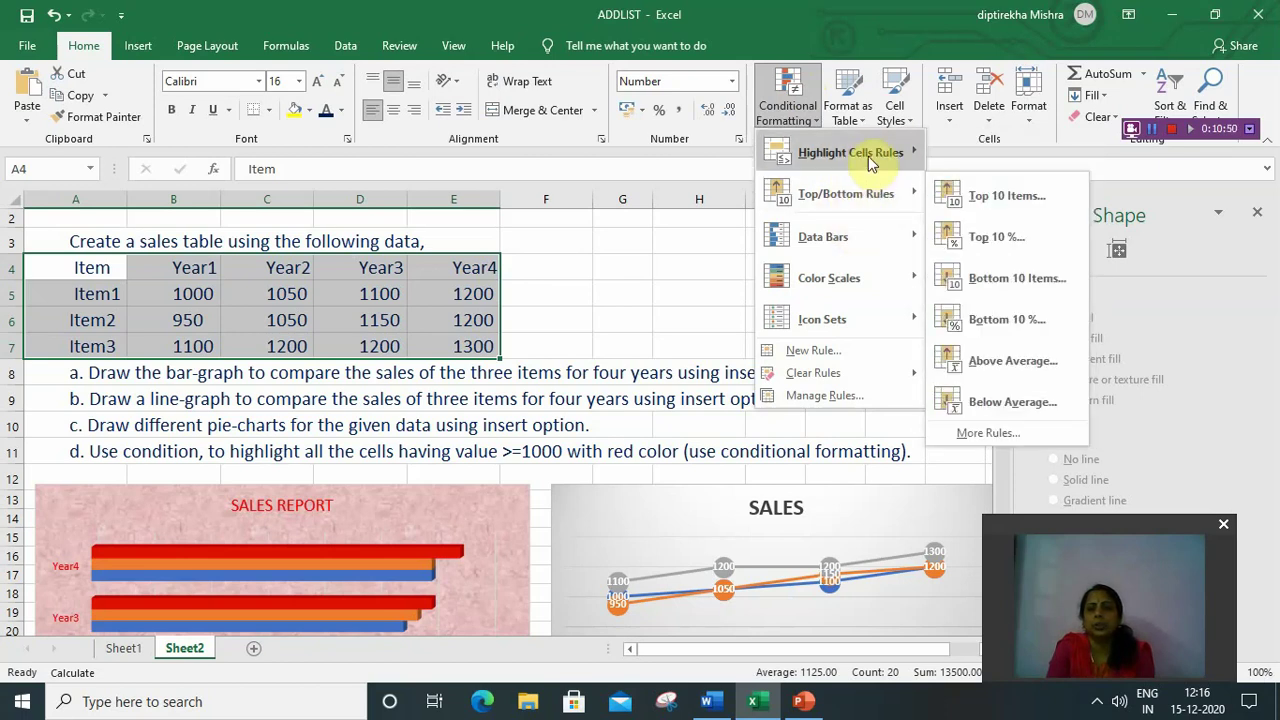
mouse_move(868, 156)
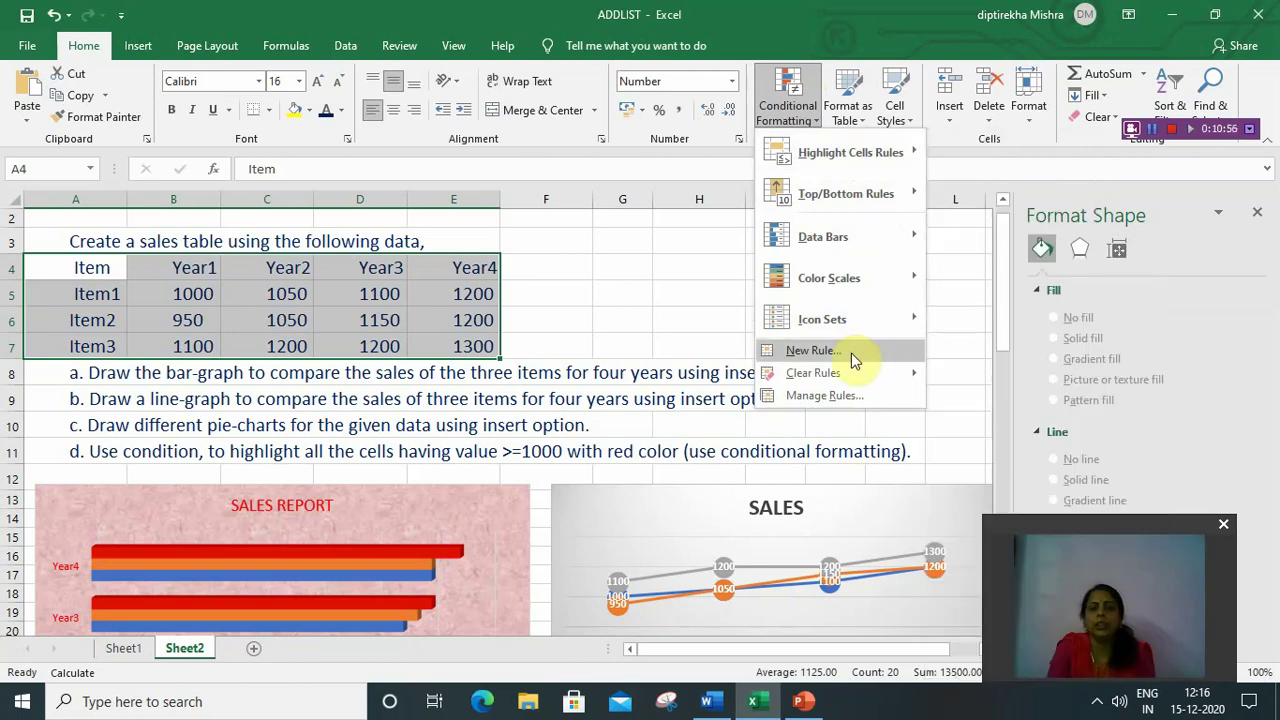
click(851, 353)
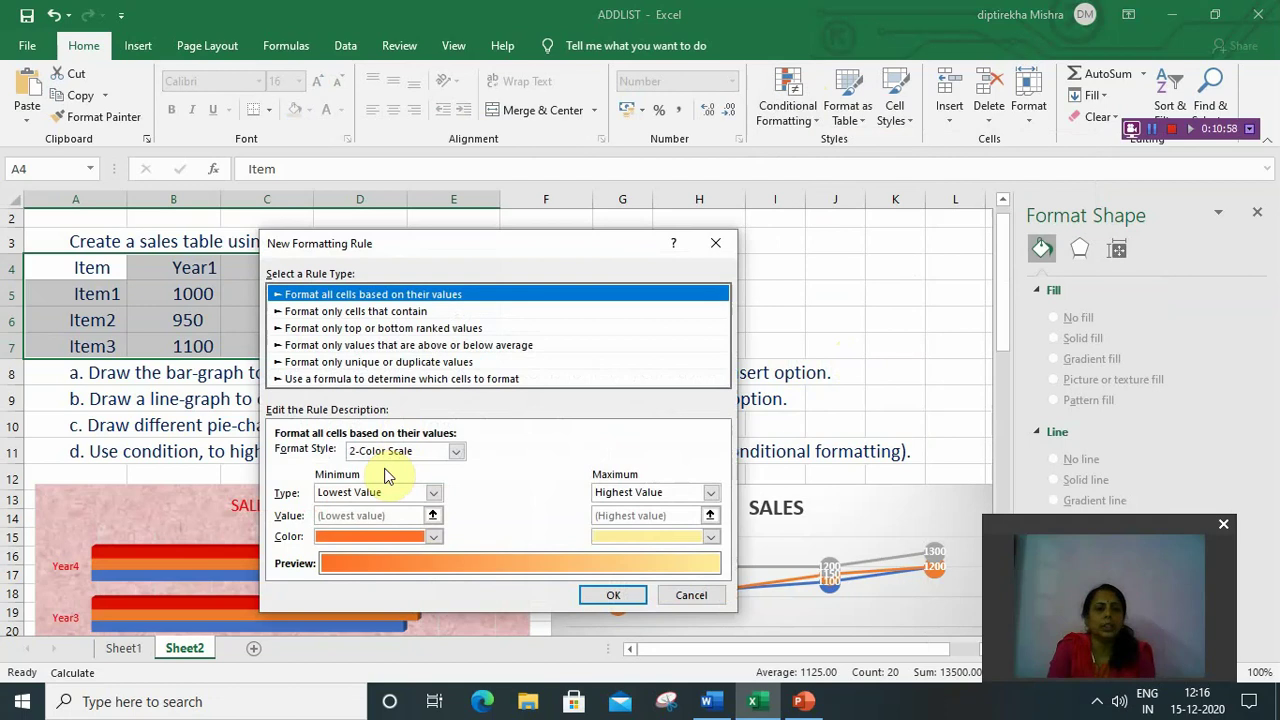
Make the rule format only cells whose value is greater than or equal to 1000
click(377, 312)
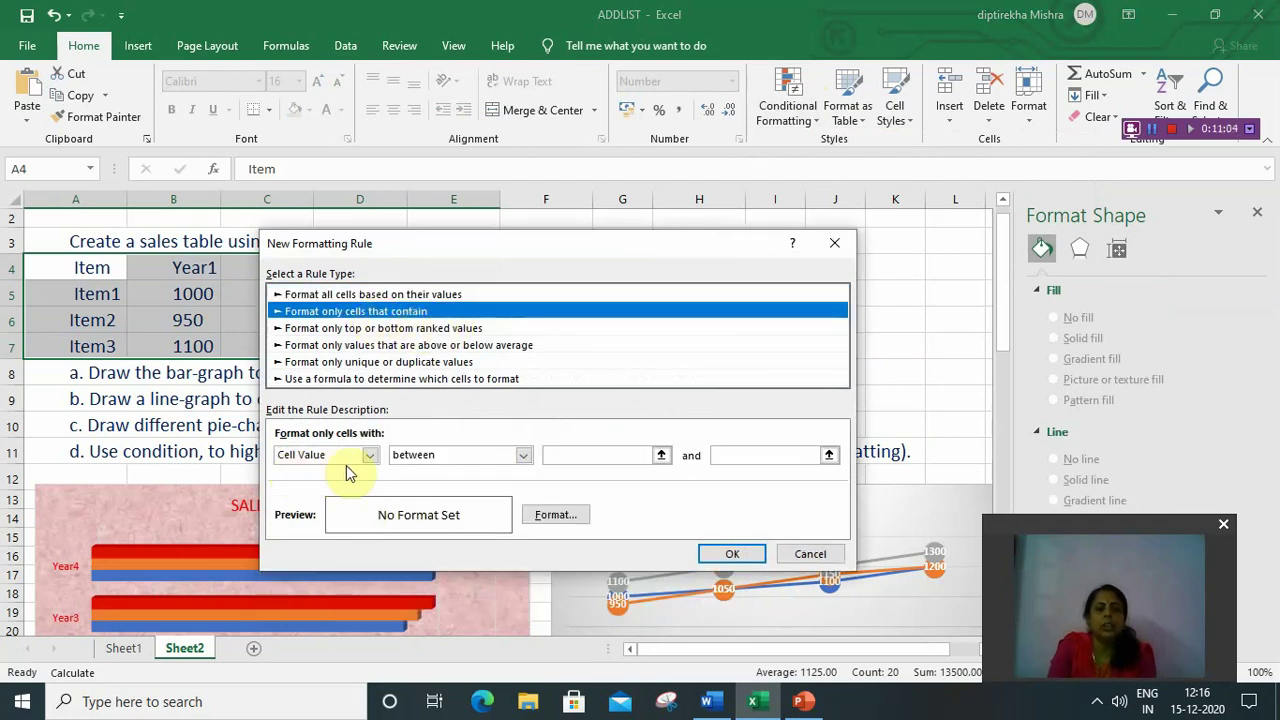
click(523, 456)
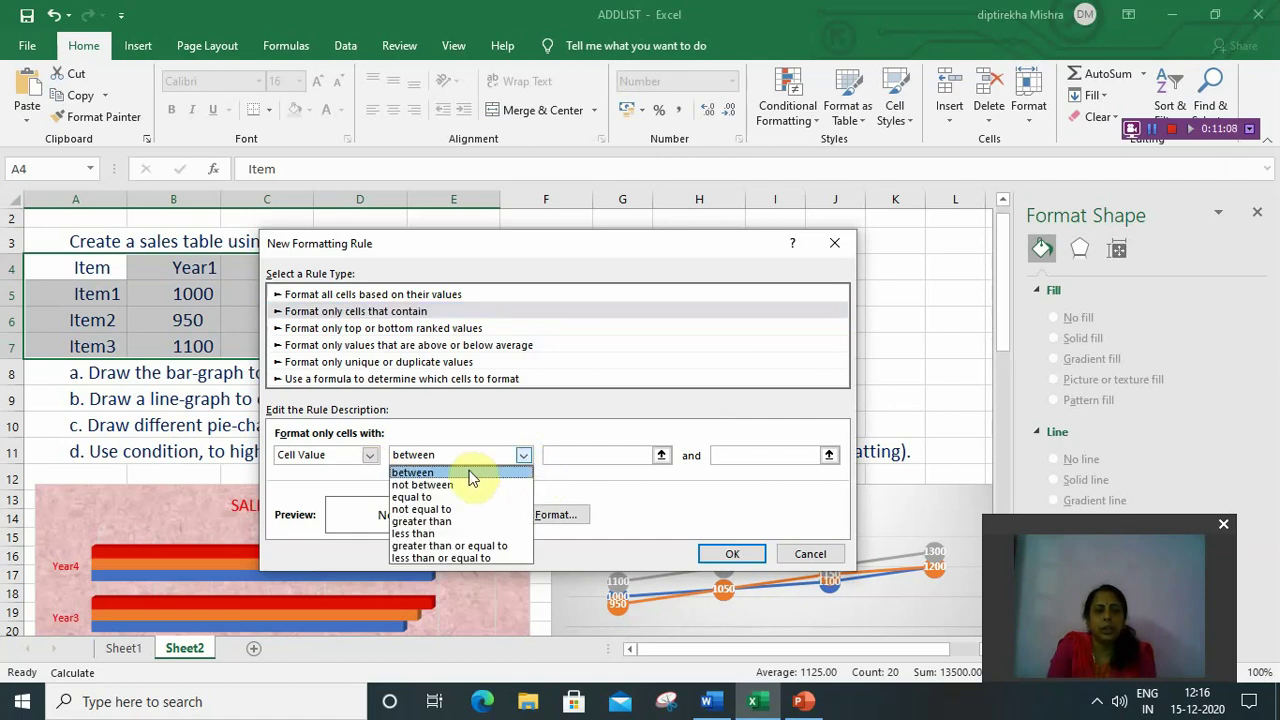
click(491, 545)
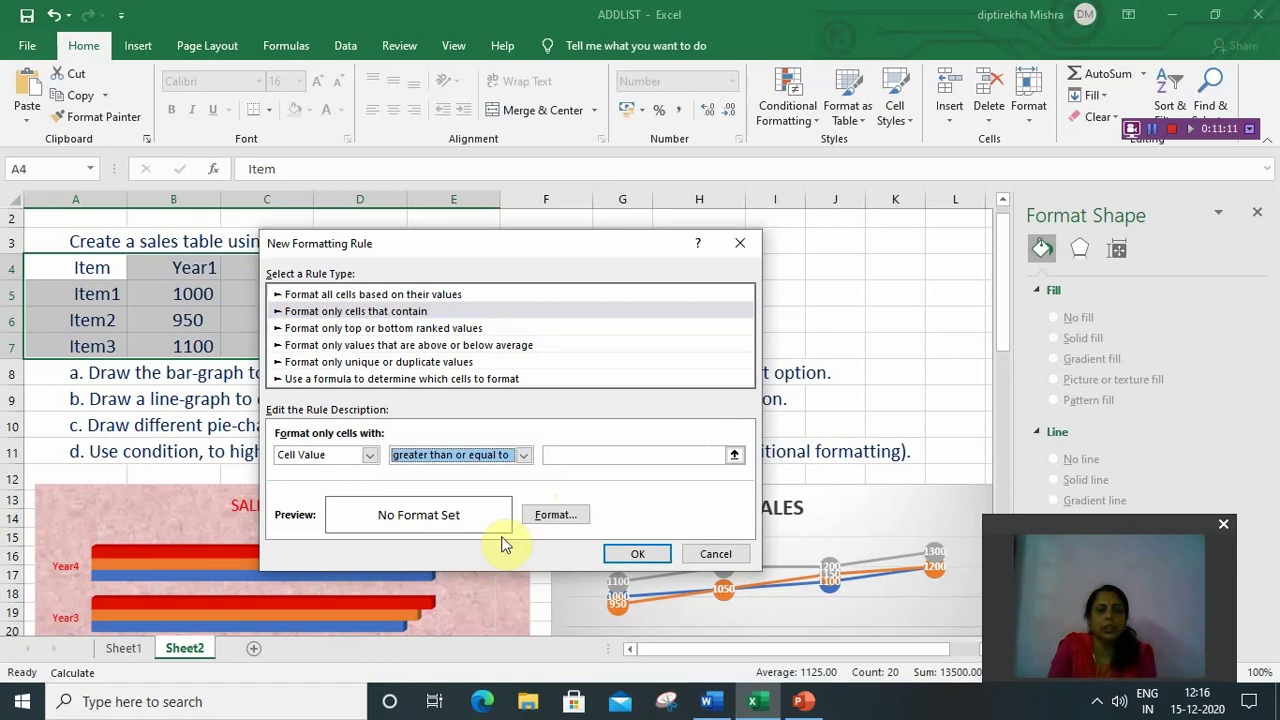
click(591, 455)
text(1)
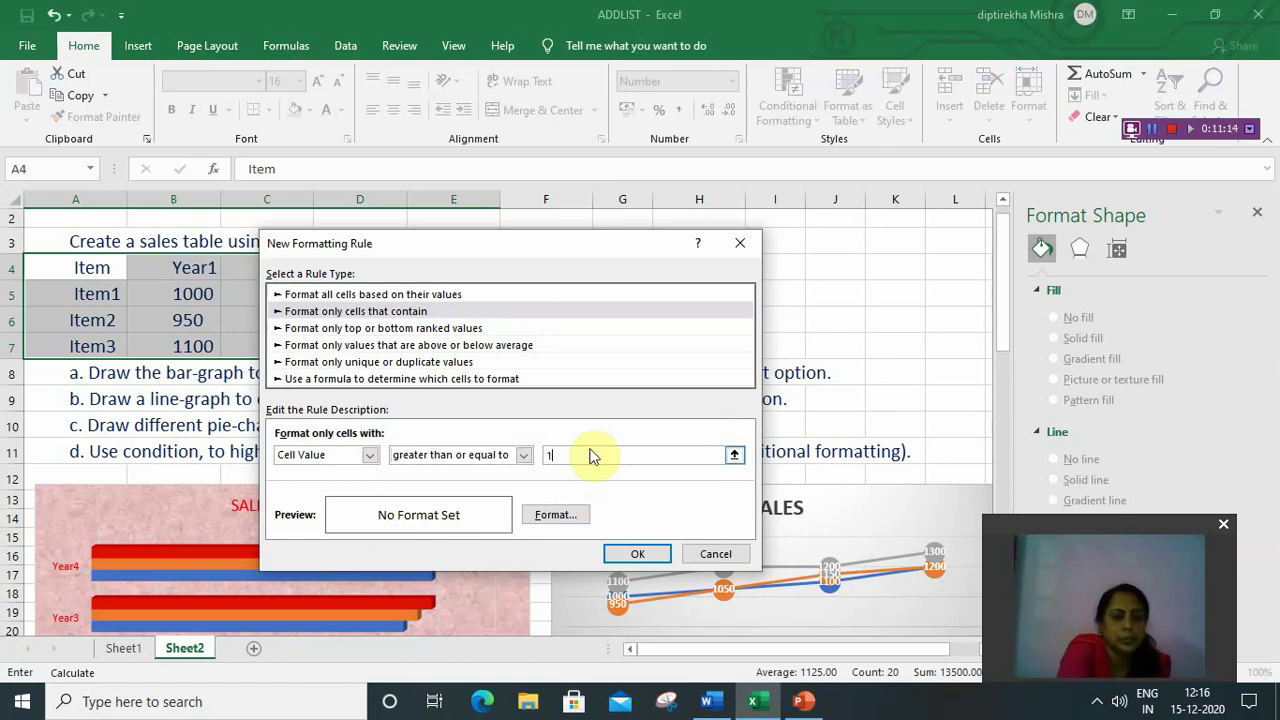
text(000)
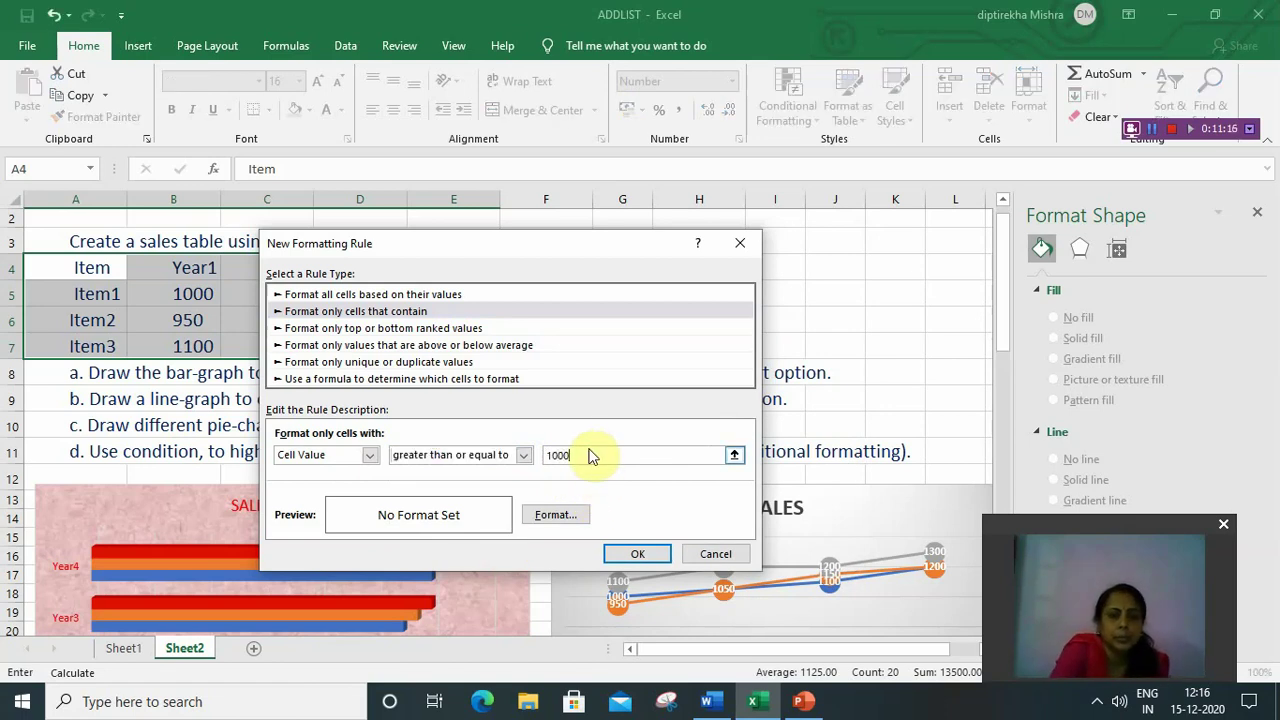
Give the conditional formatting rule a red background fill and apply the rule to the sales table
click(556, 516)
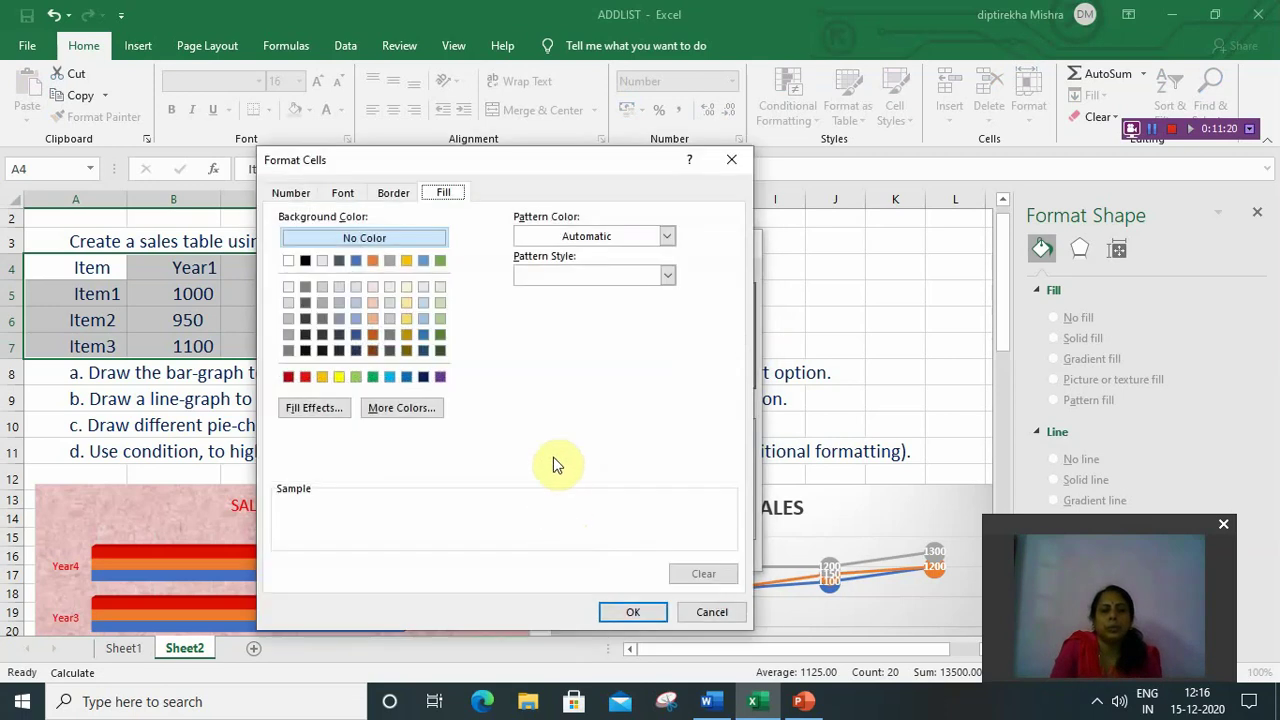
click(306, 377)
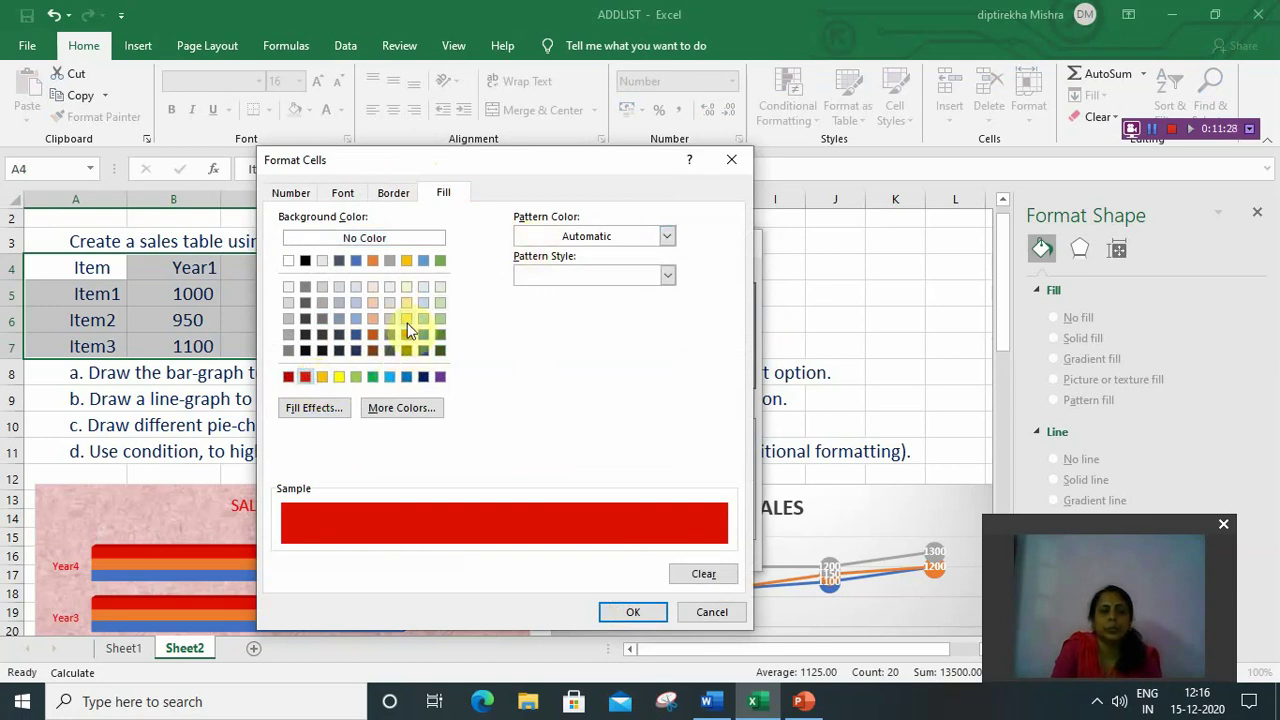
click(400, 408)
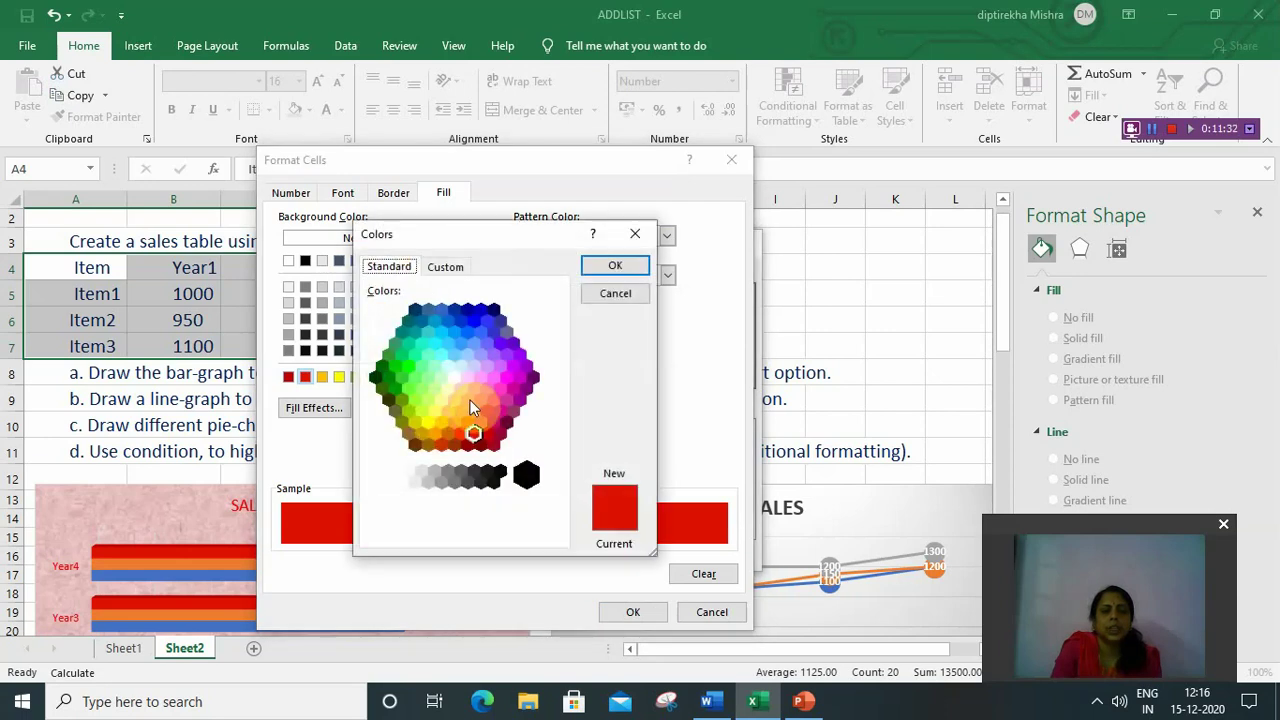
click(475, 389)
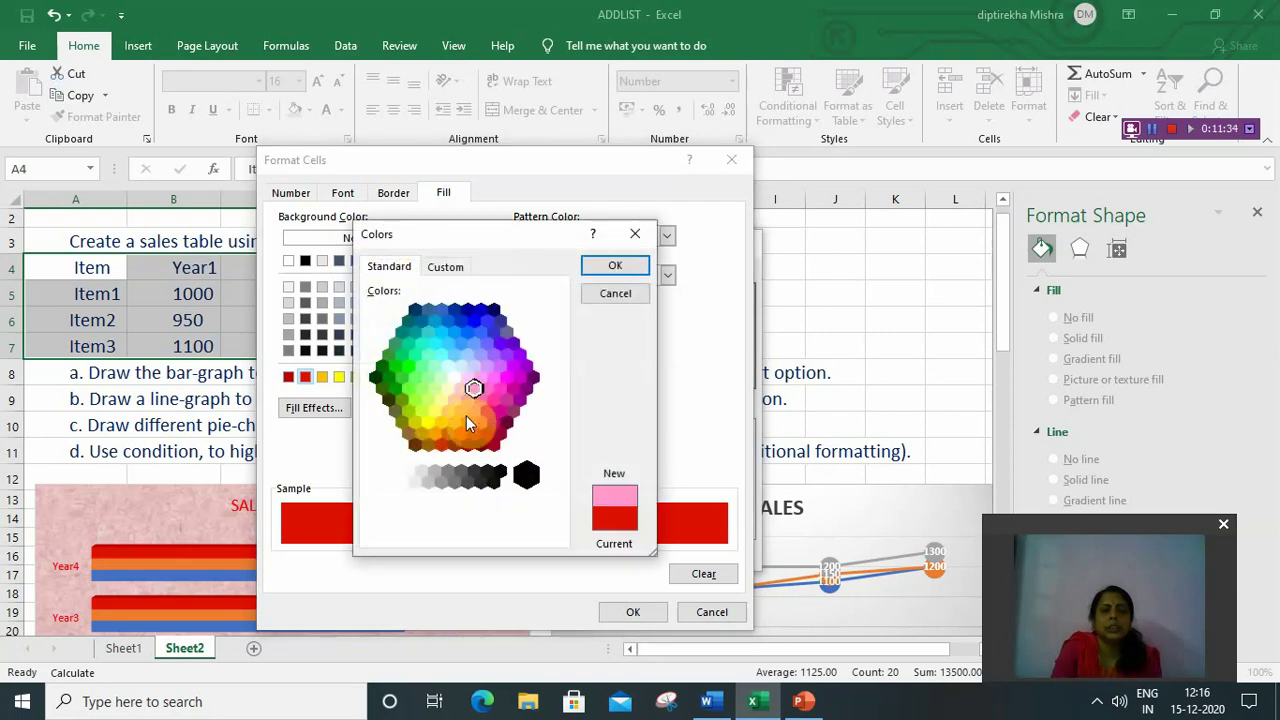
click(467, 428)
click(460, 433)
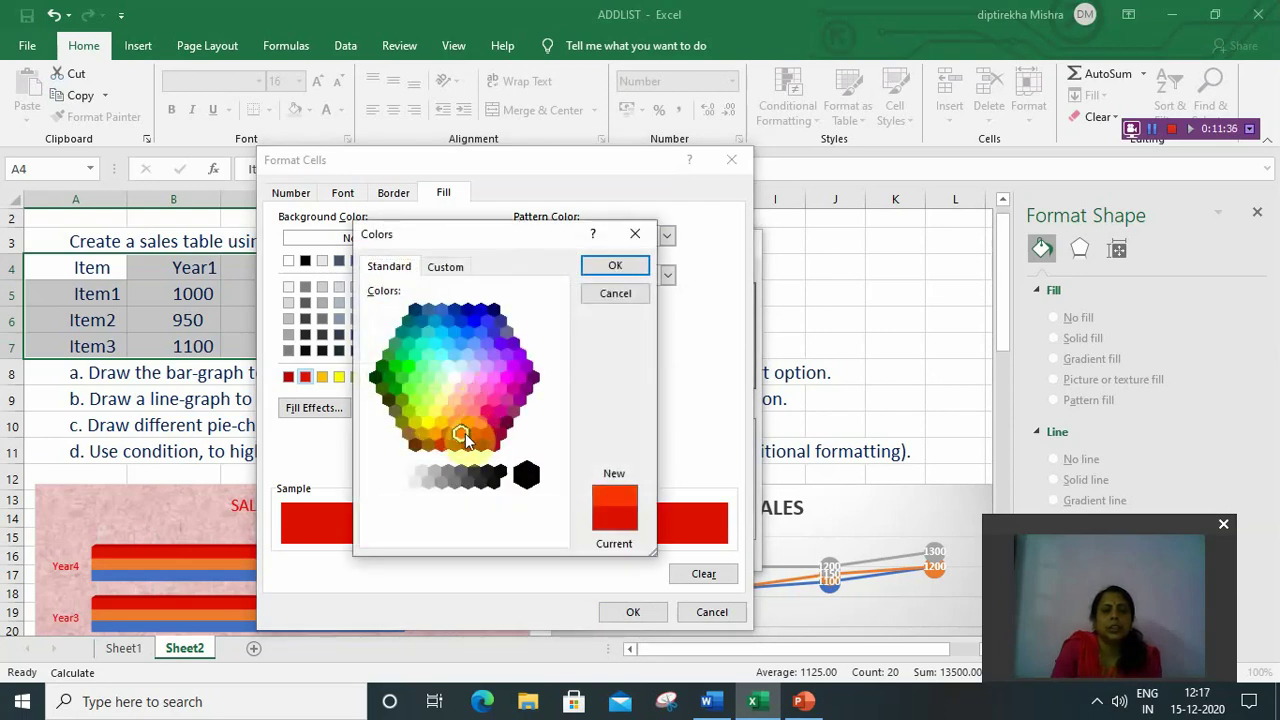
click(474, 433)
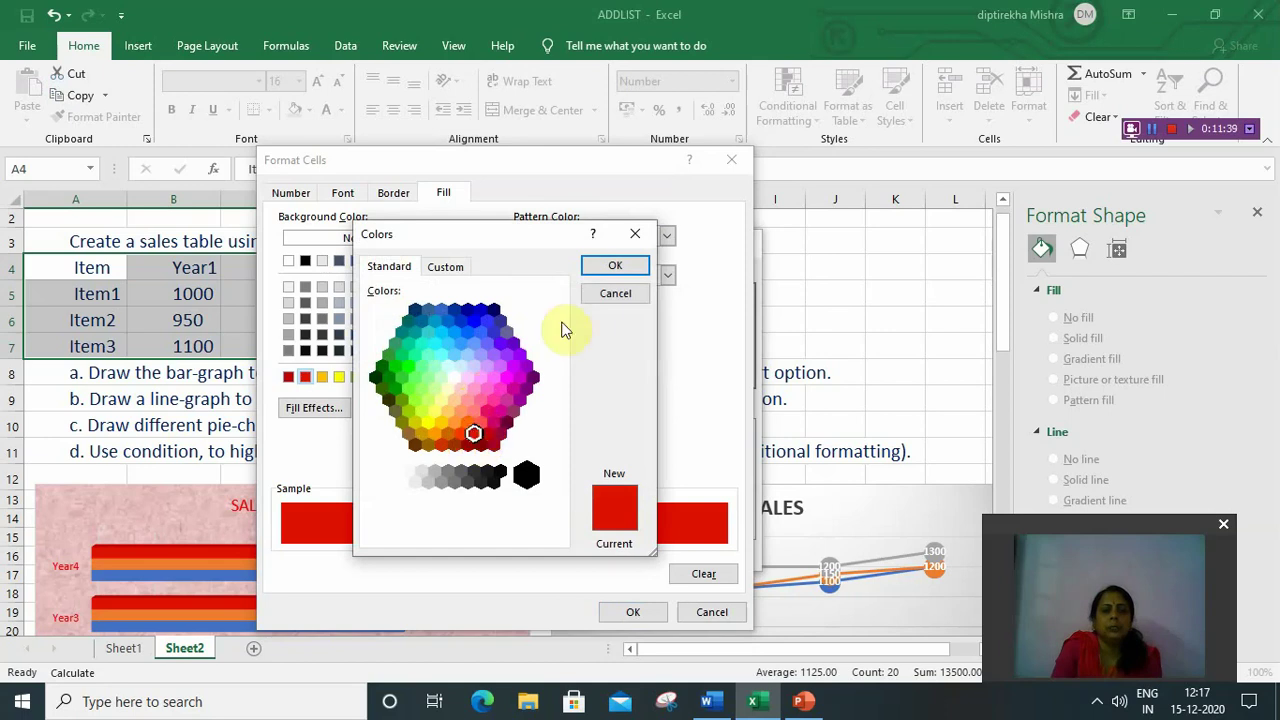
click(612, 268)
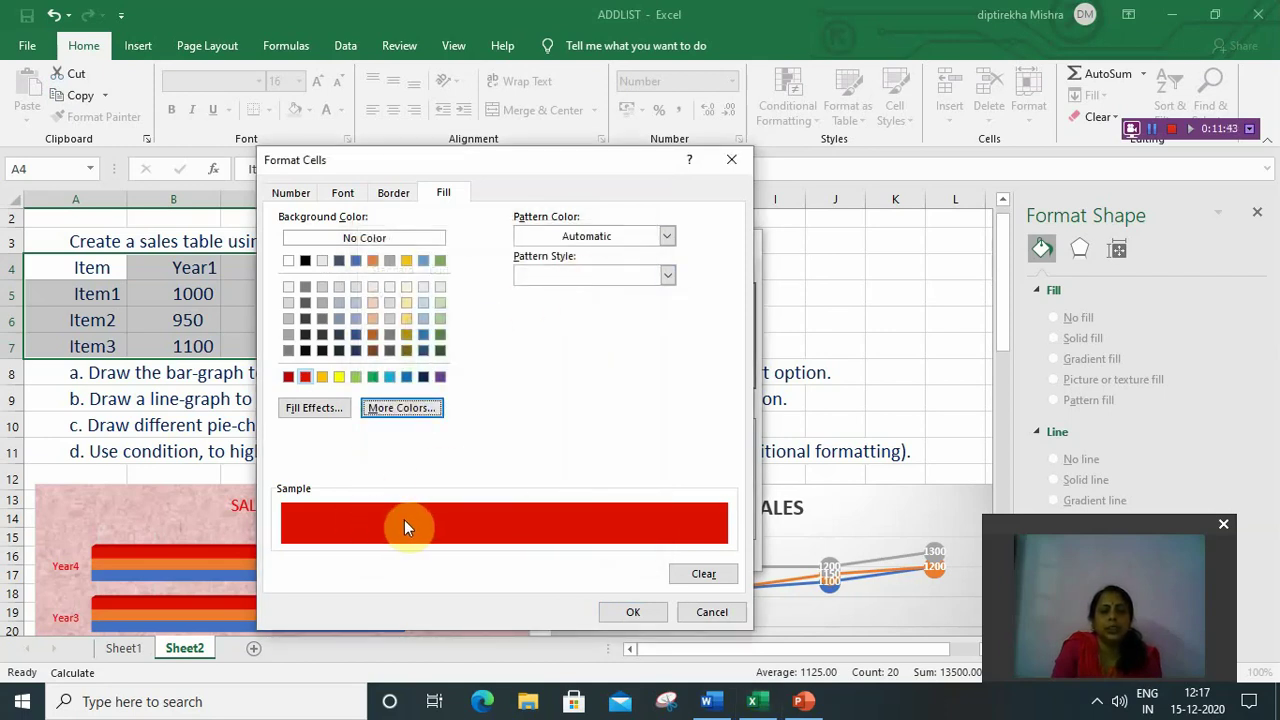
click(622, 615)
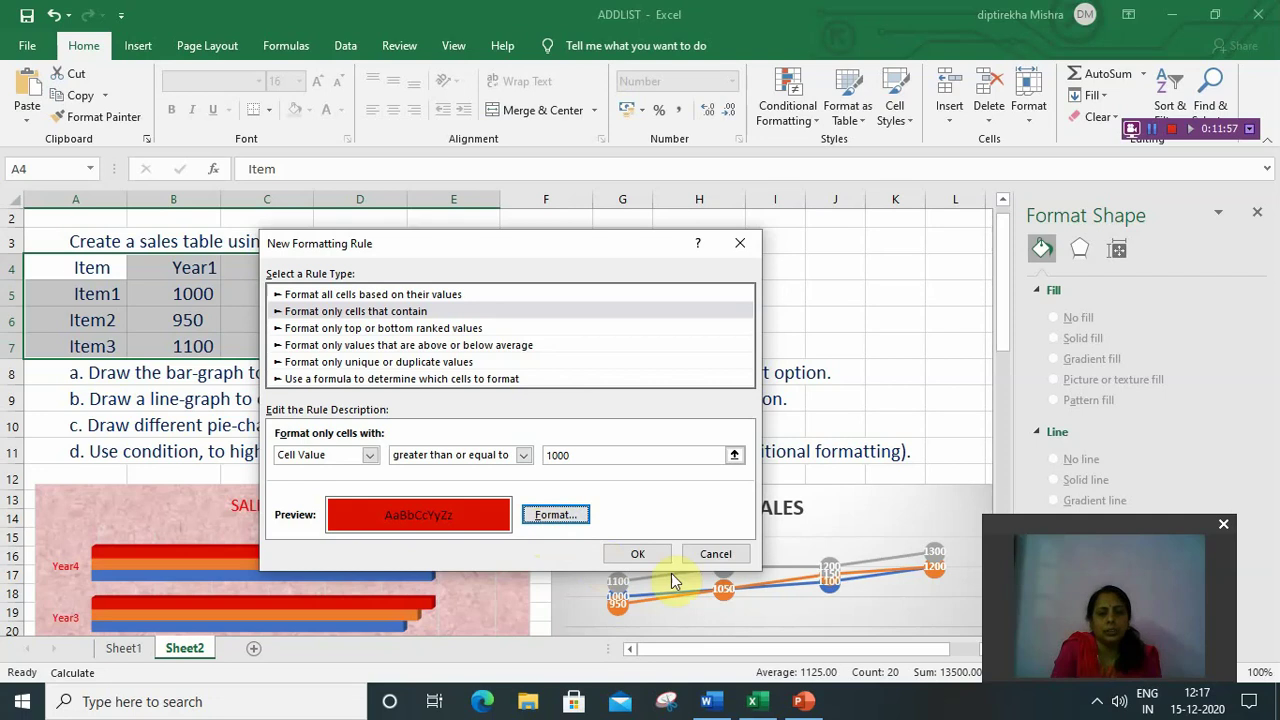
click(638, 555)
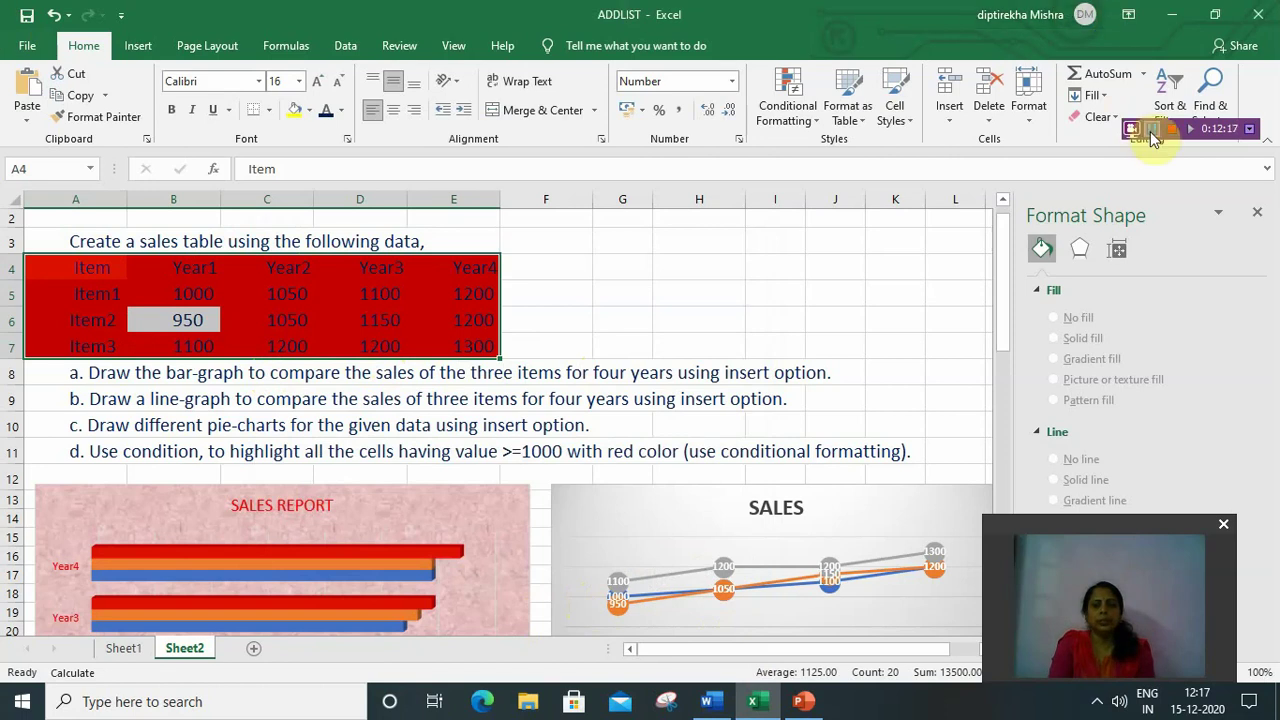
Switch to the EXCEL1 document in Word, go to the bar-graph instructions and dismiss the ByteFence pop-up
key(alt+Tab)
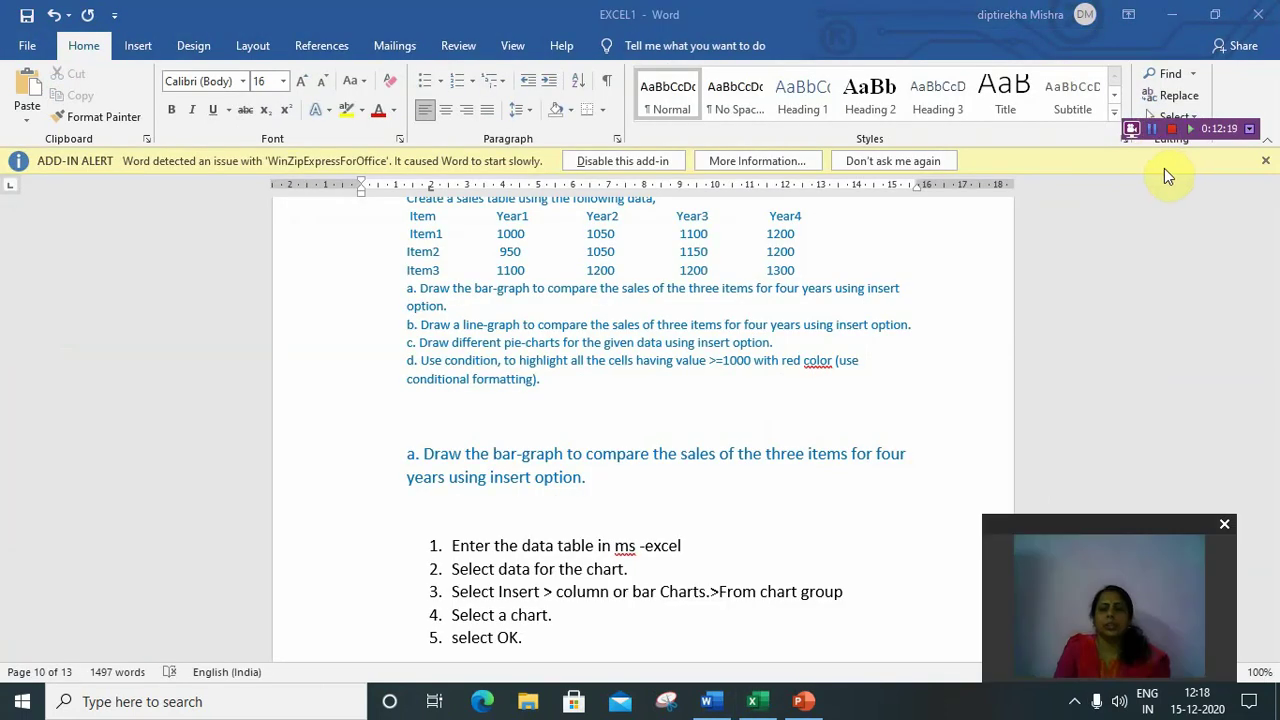
scroll(775, 375, down, 2)
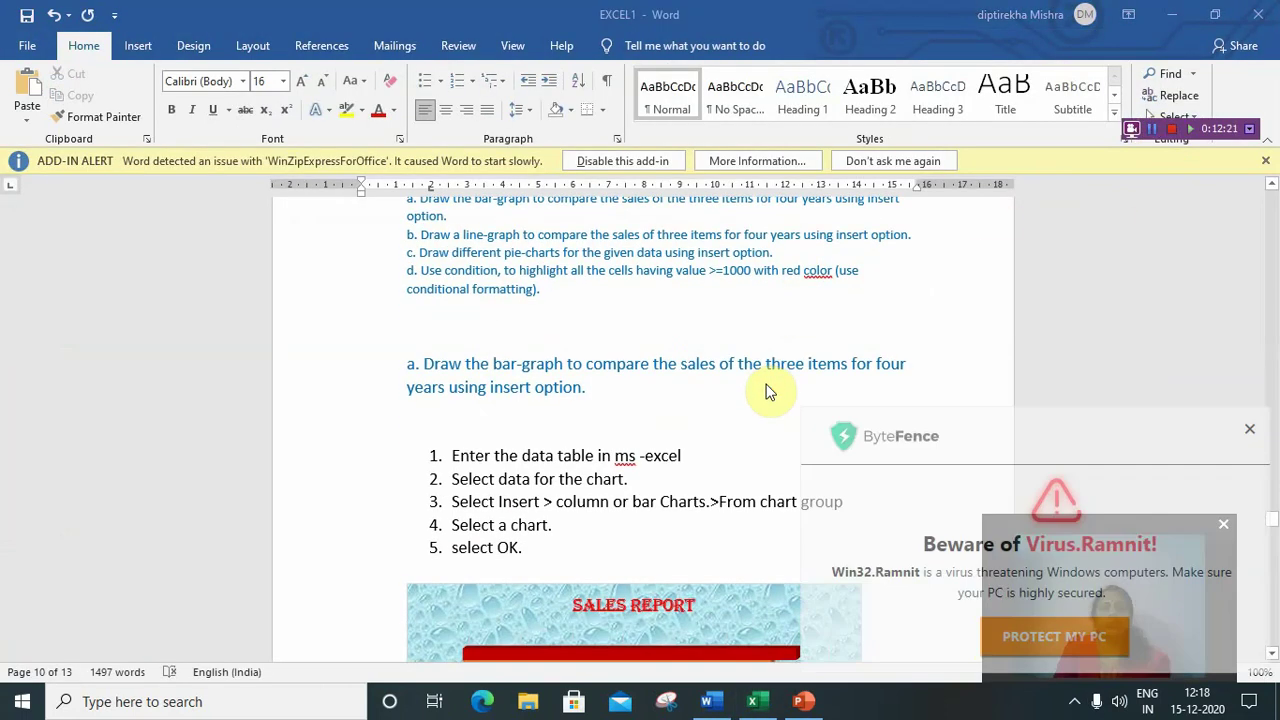
click(1251, 437)
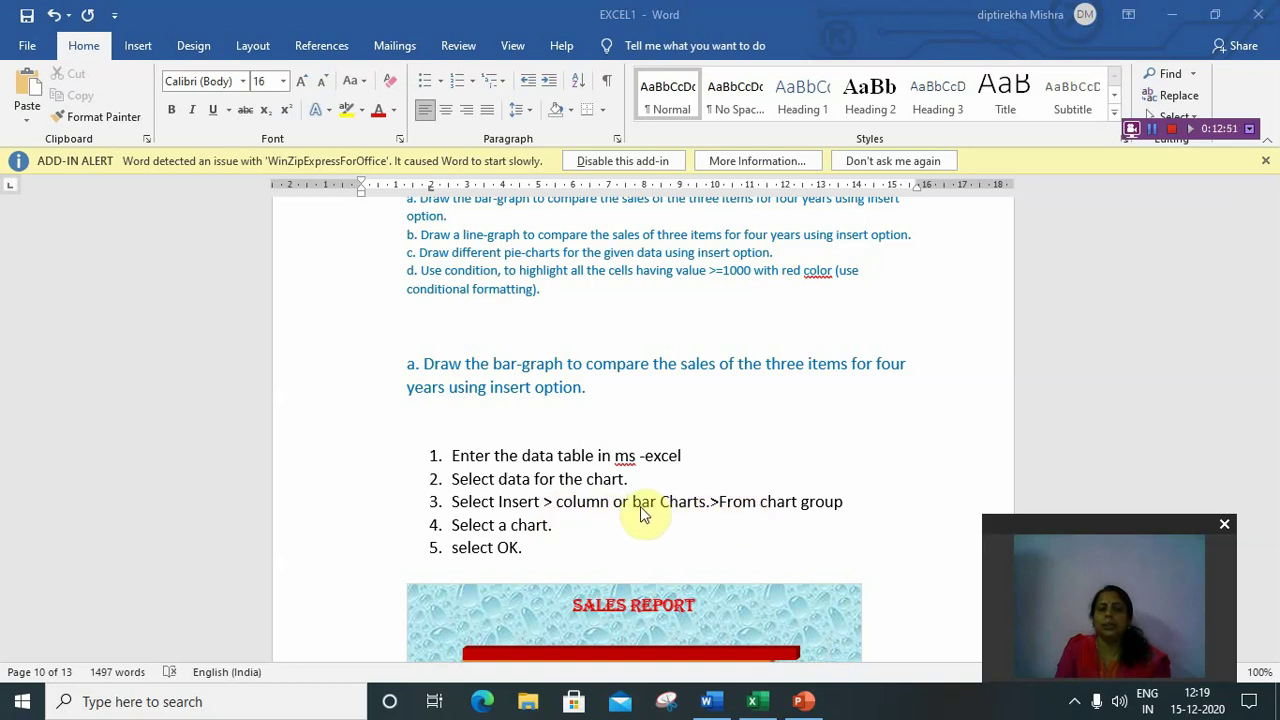
Append "->select bar chart" to the end of item 3 in the bar-graph instructions
click(848, 505)
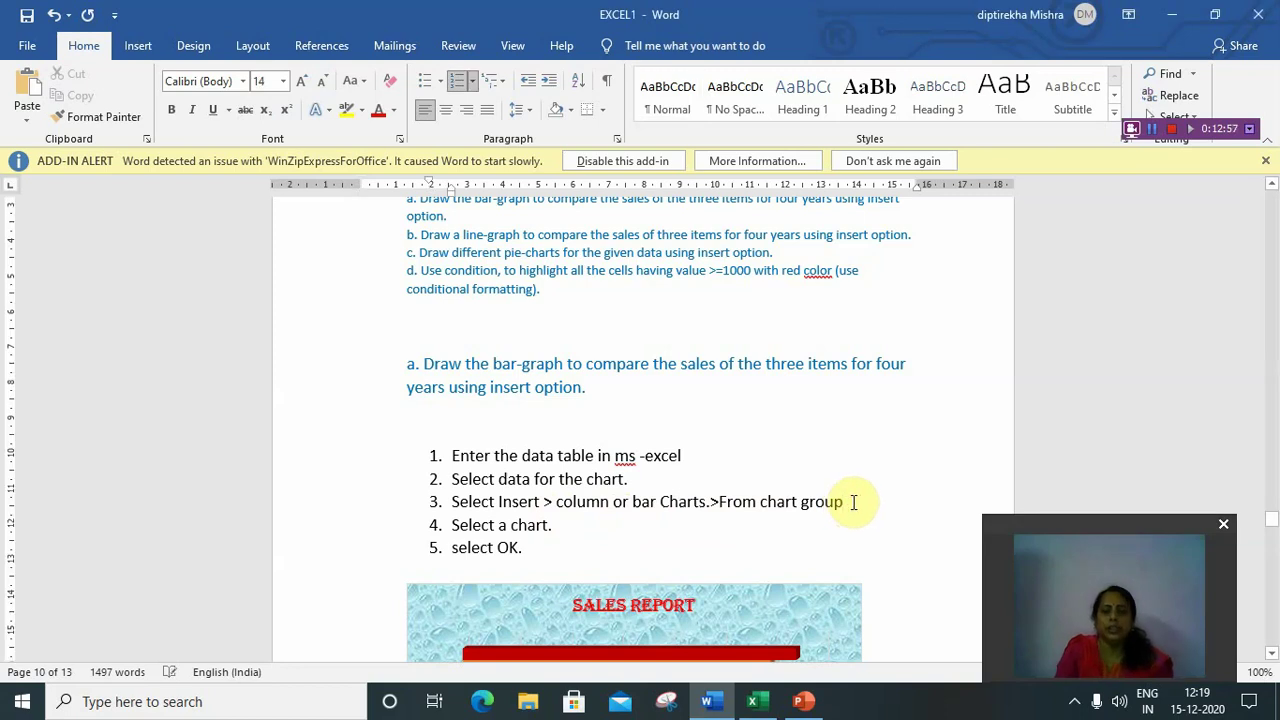
text(-)
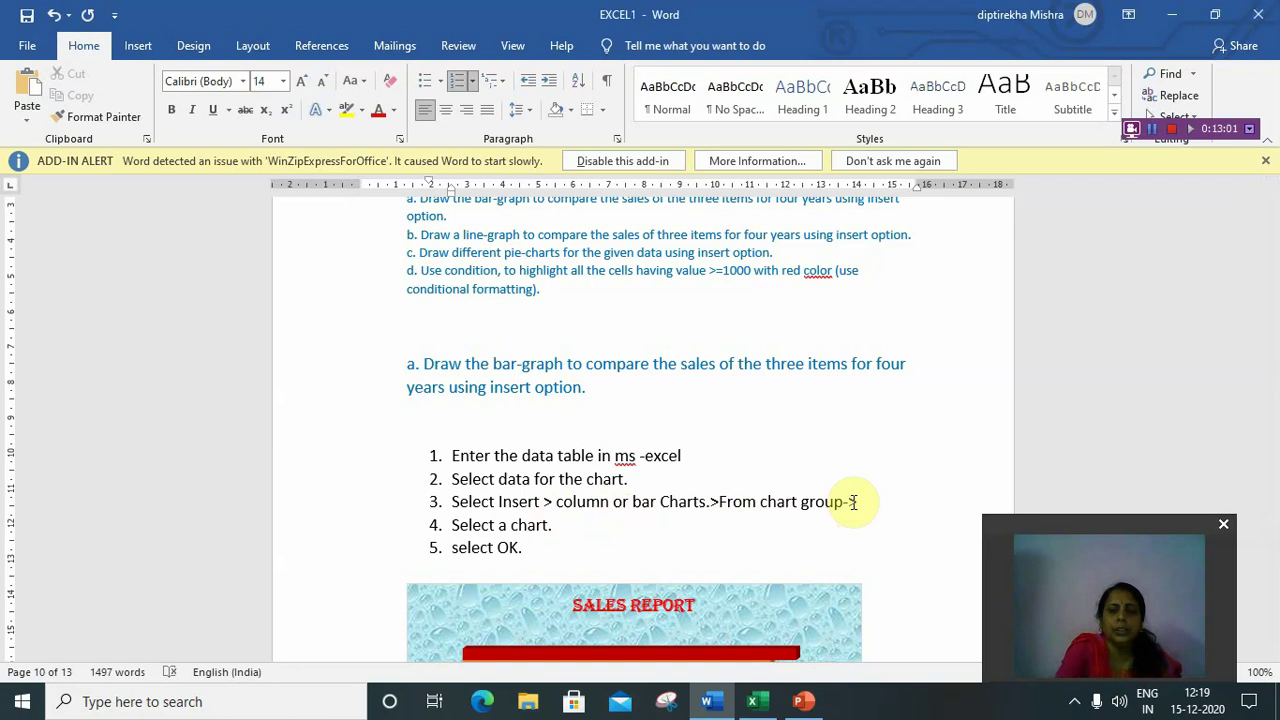
text(>s)
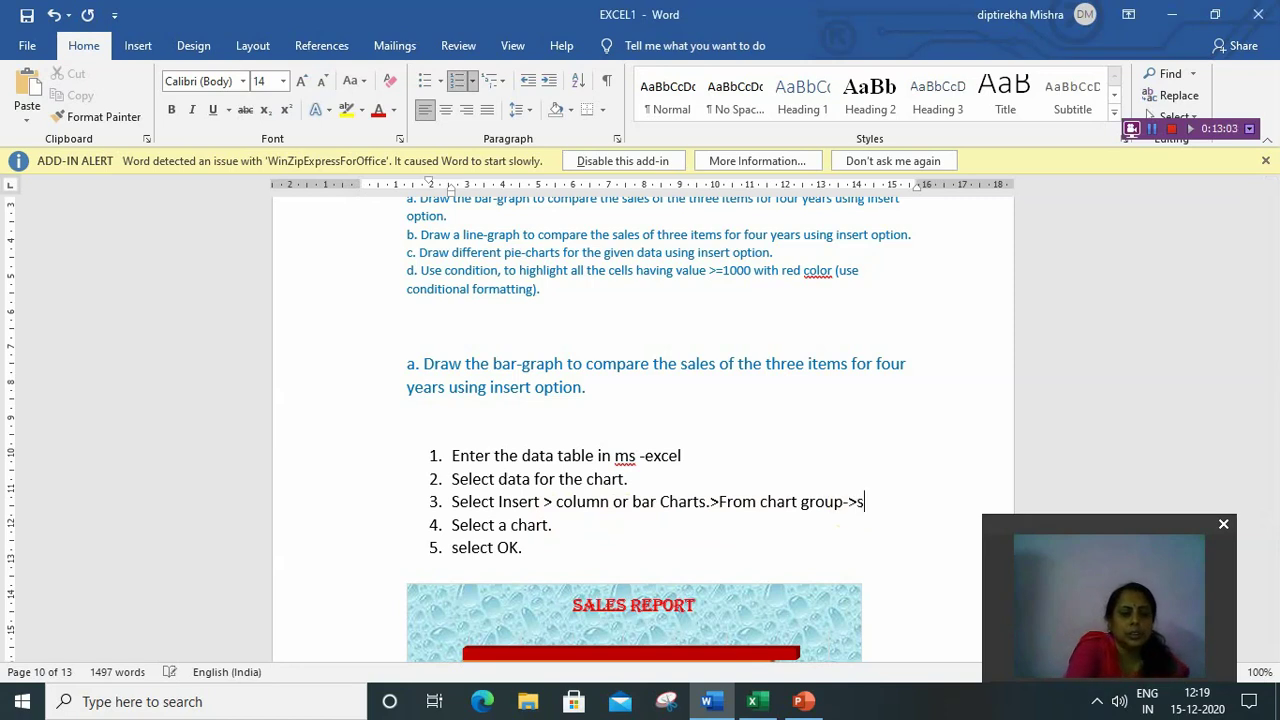
text(elec)
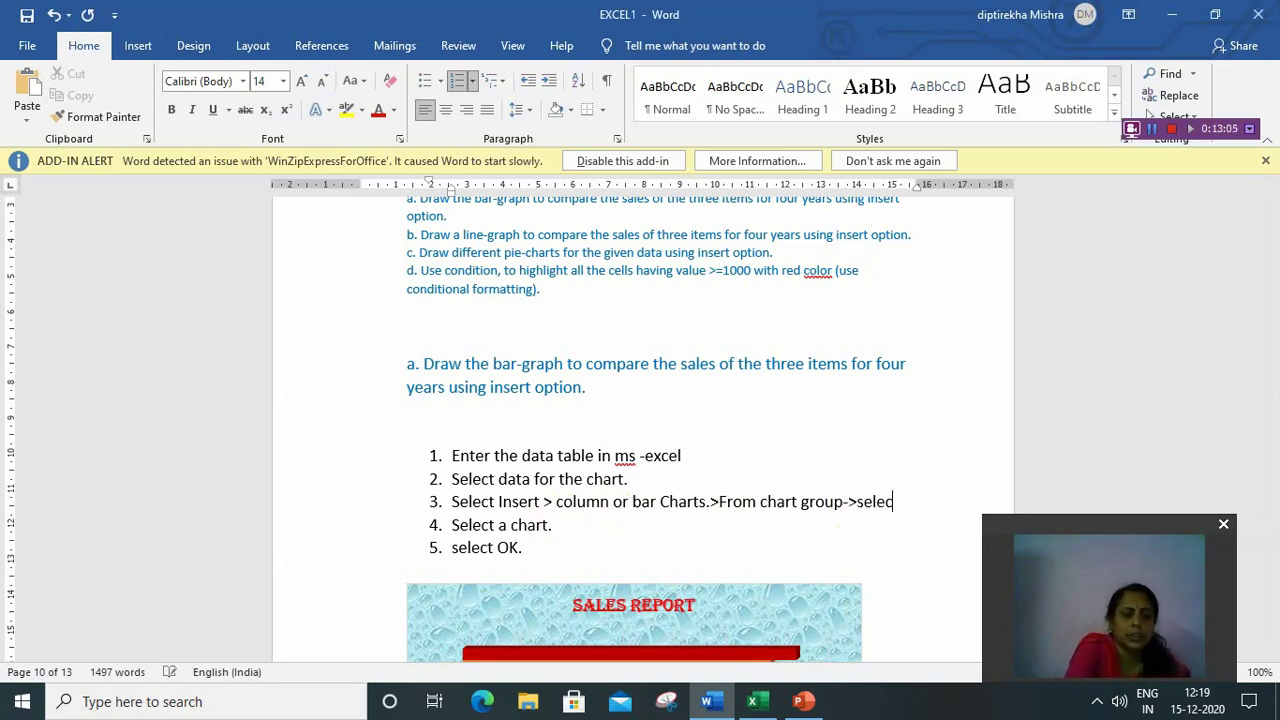
text(t bar c)
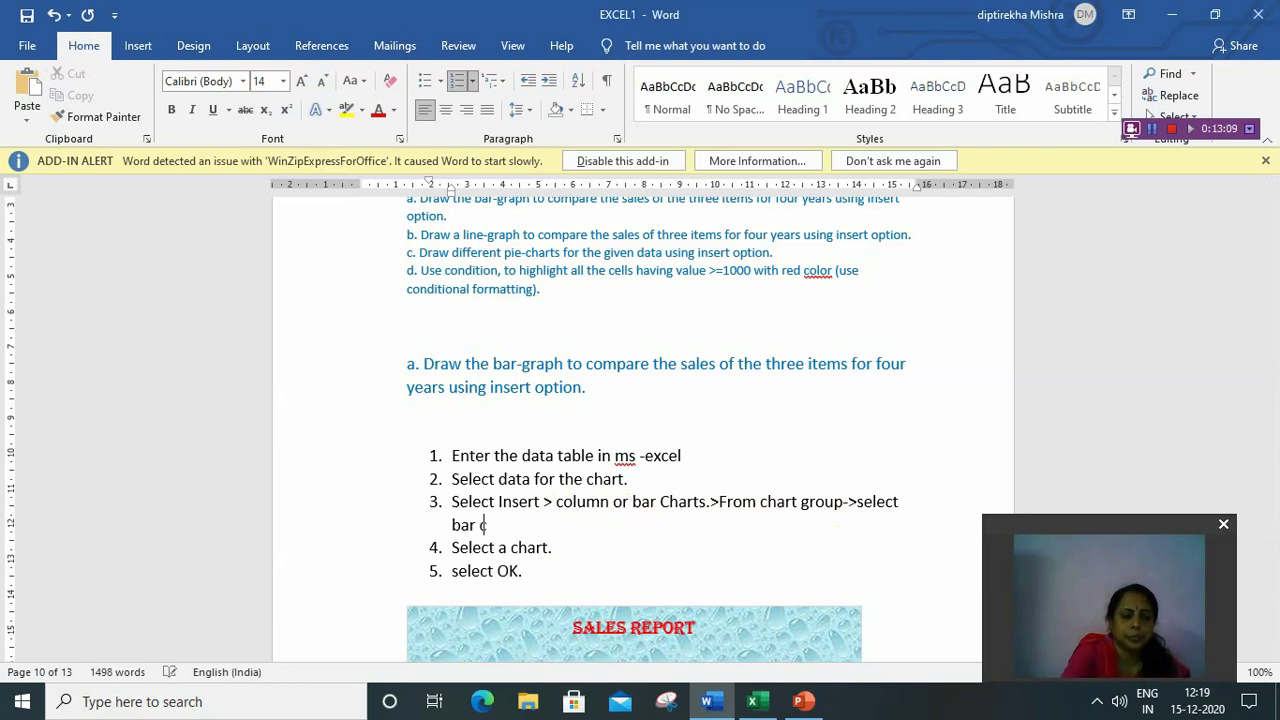
text(hart)
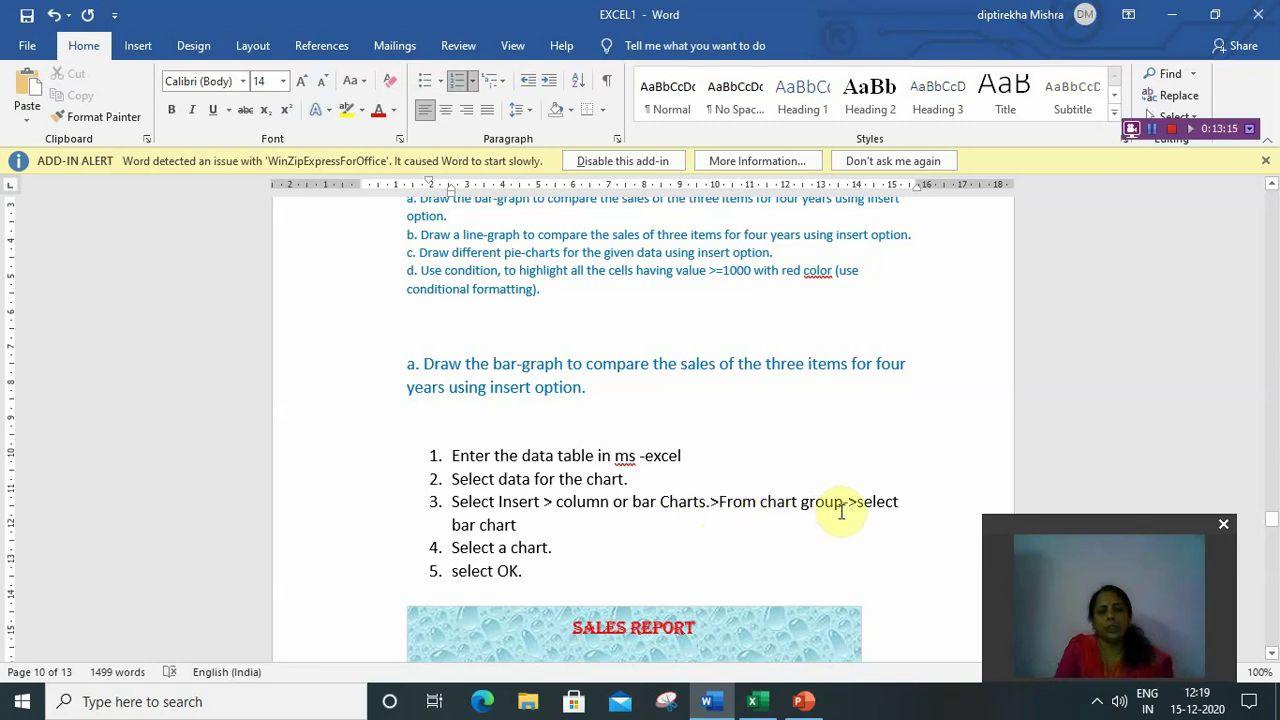
Change item 4 of the bar-graph instructions to read "Select a chart subtype."
click(553, 547)
key(BackSpace)
text(subt)
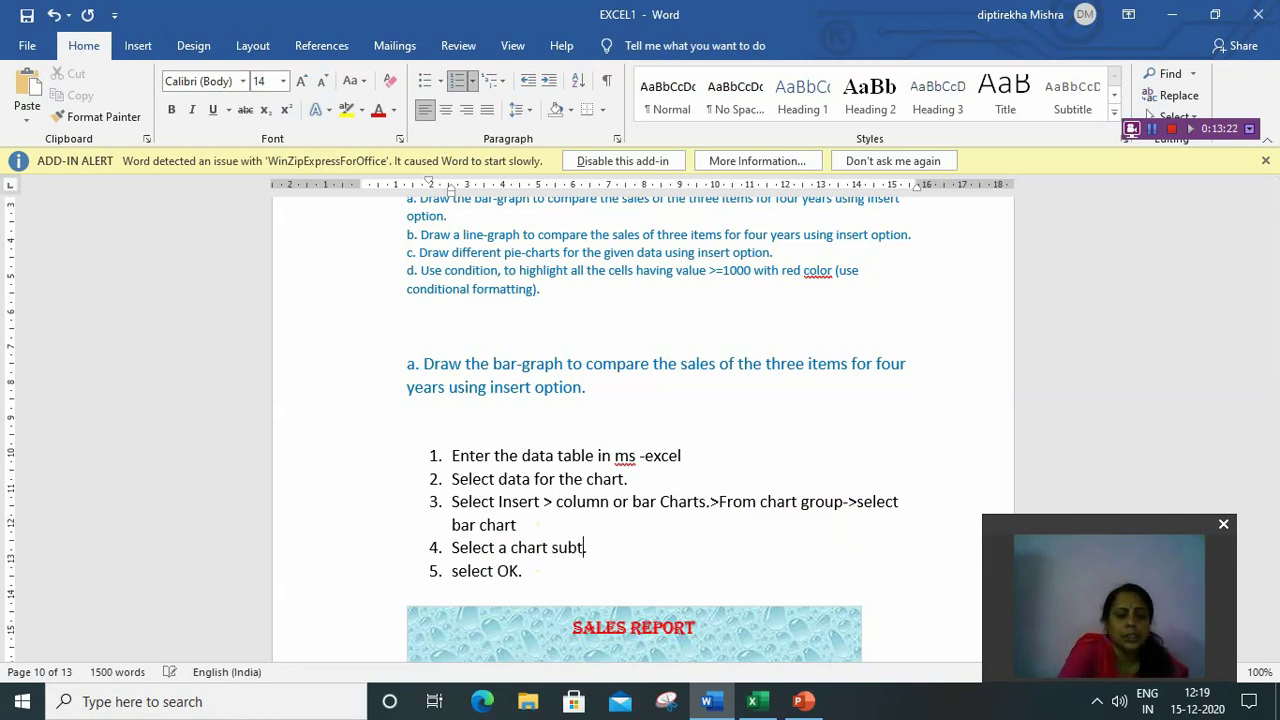
text(ype.)
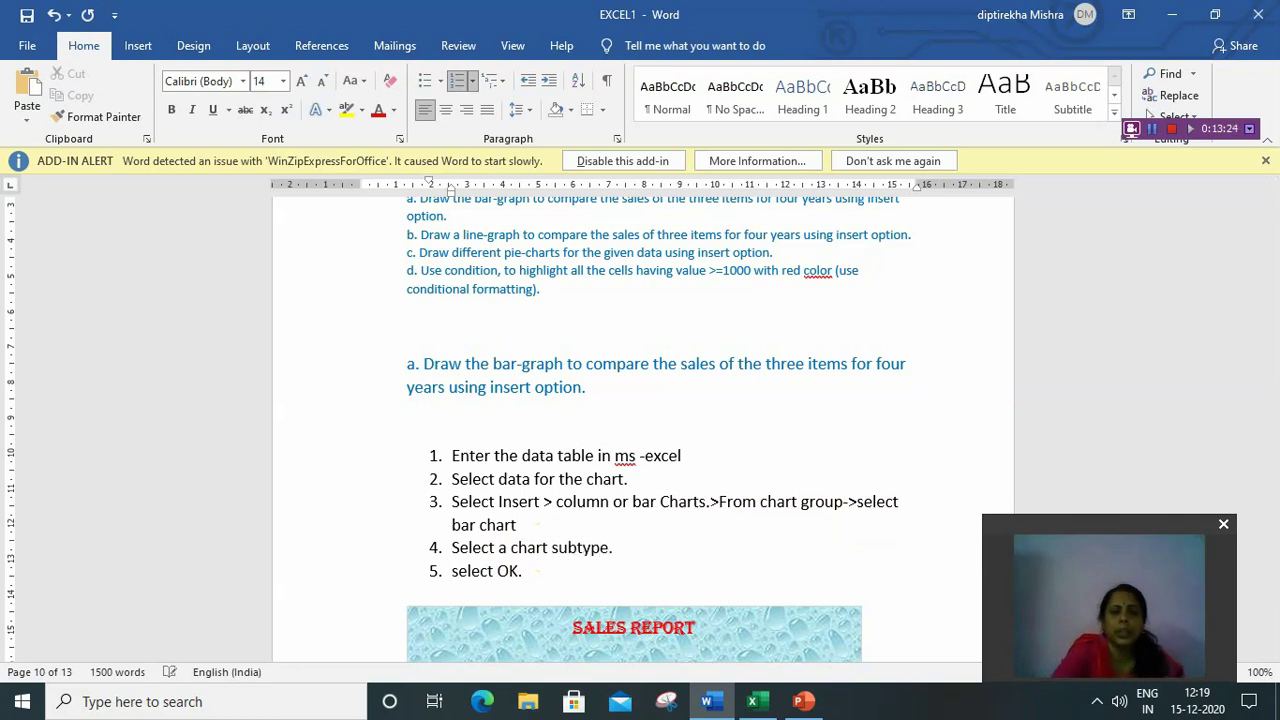
Insert two line breaks between the SALES REPORT bar chart and the question b line-graph heading
scroll(611, 600, down, 6)
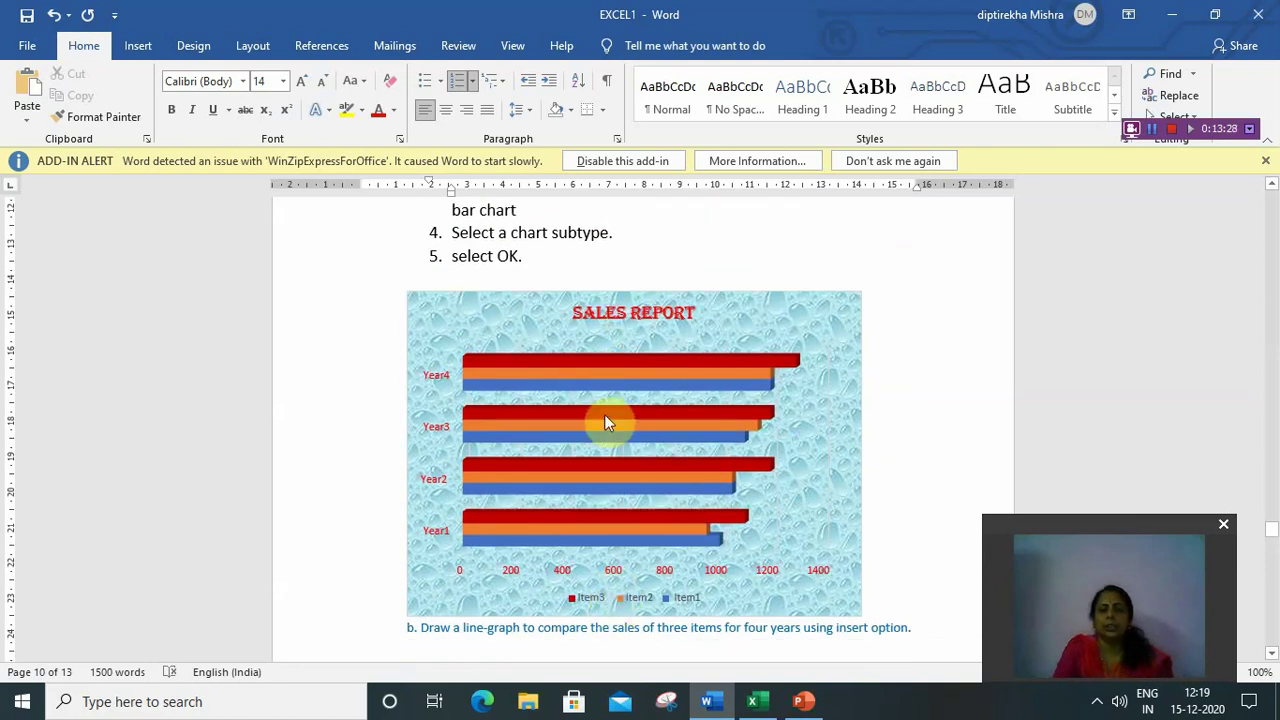
scroll(604, 414, up, 4)
scroll(620, 500, down, 5)
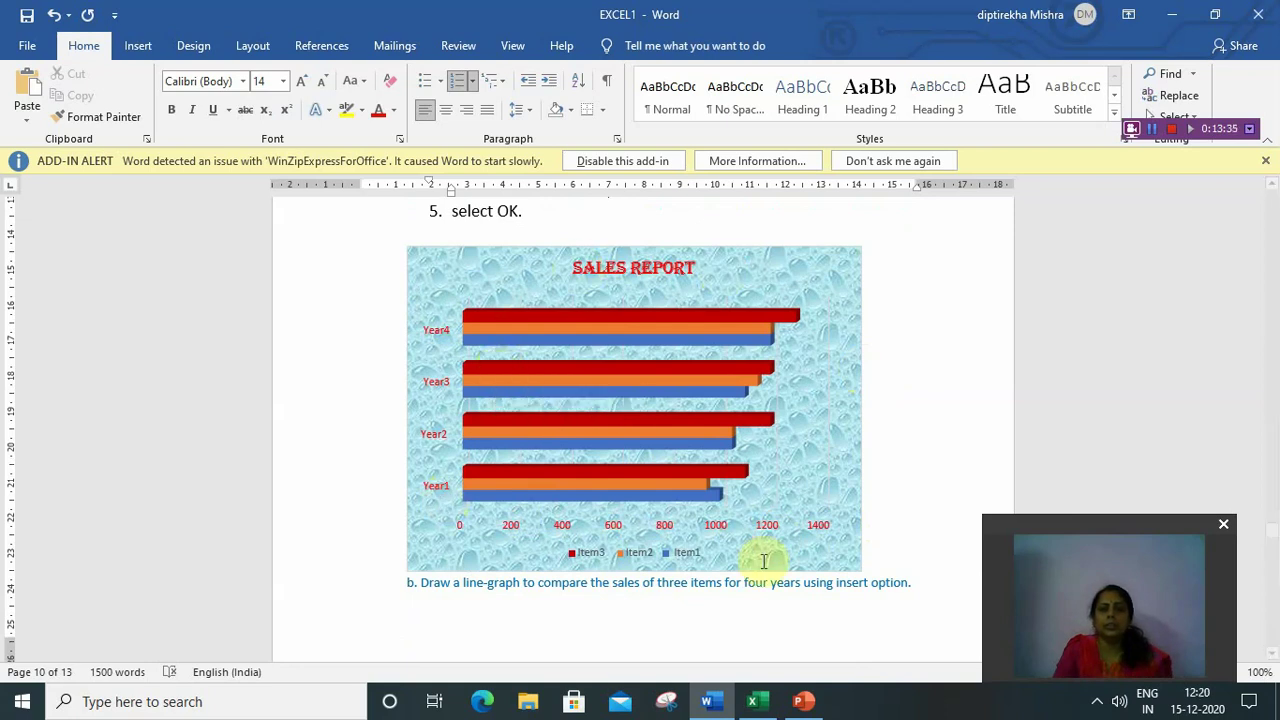
mouse_move(496, 384)
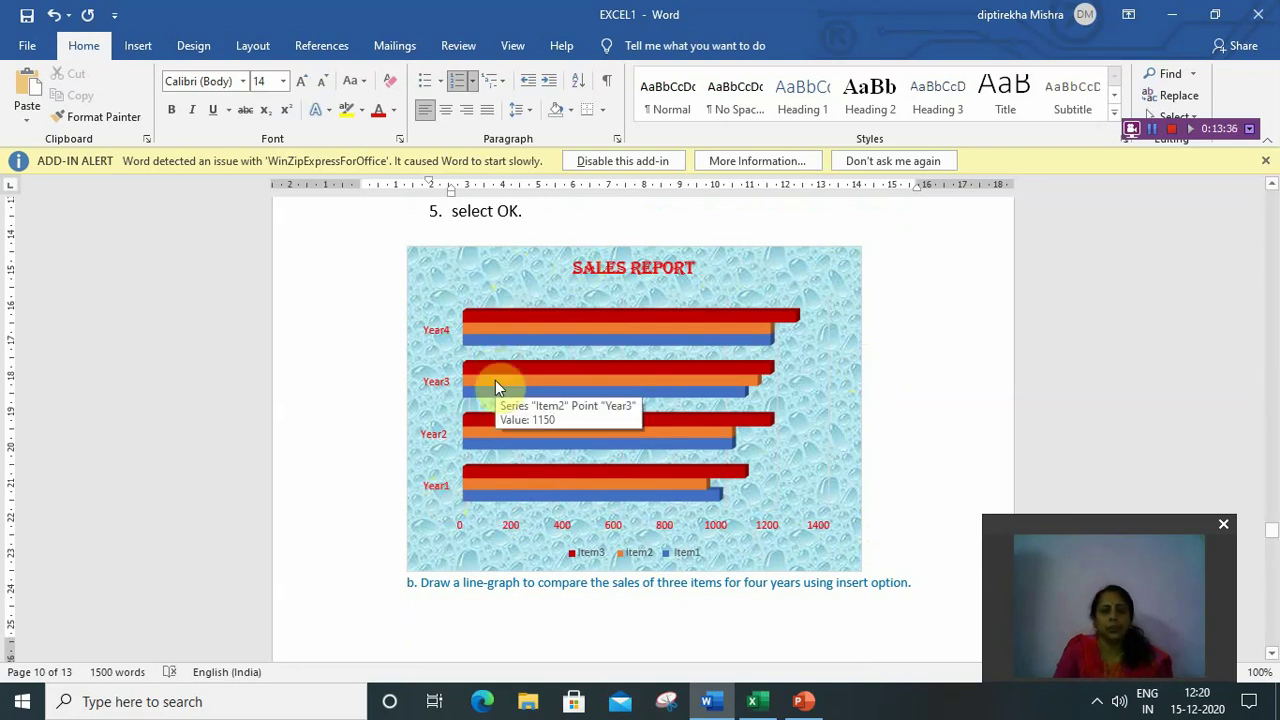
click(406, 583)
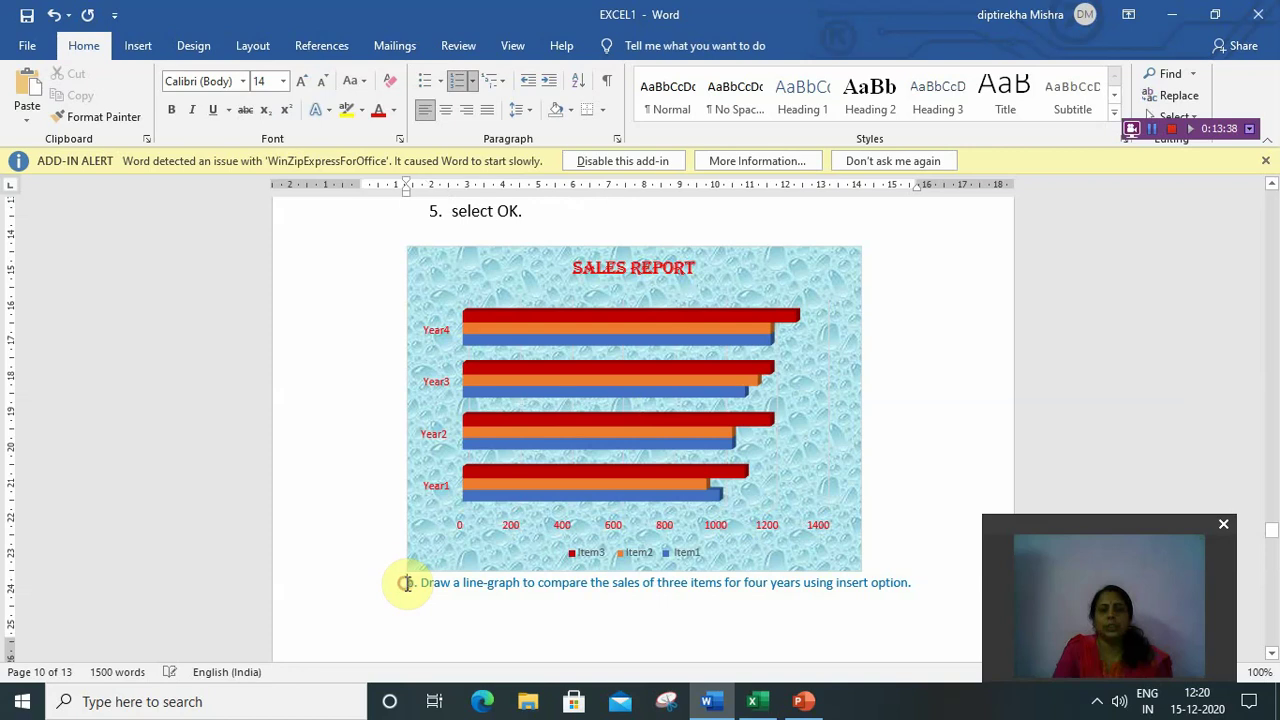
click(408, 579)
key(Return)
key(Return)
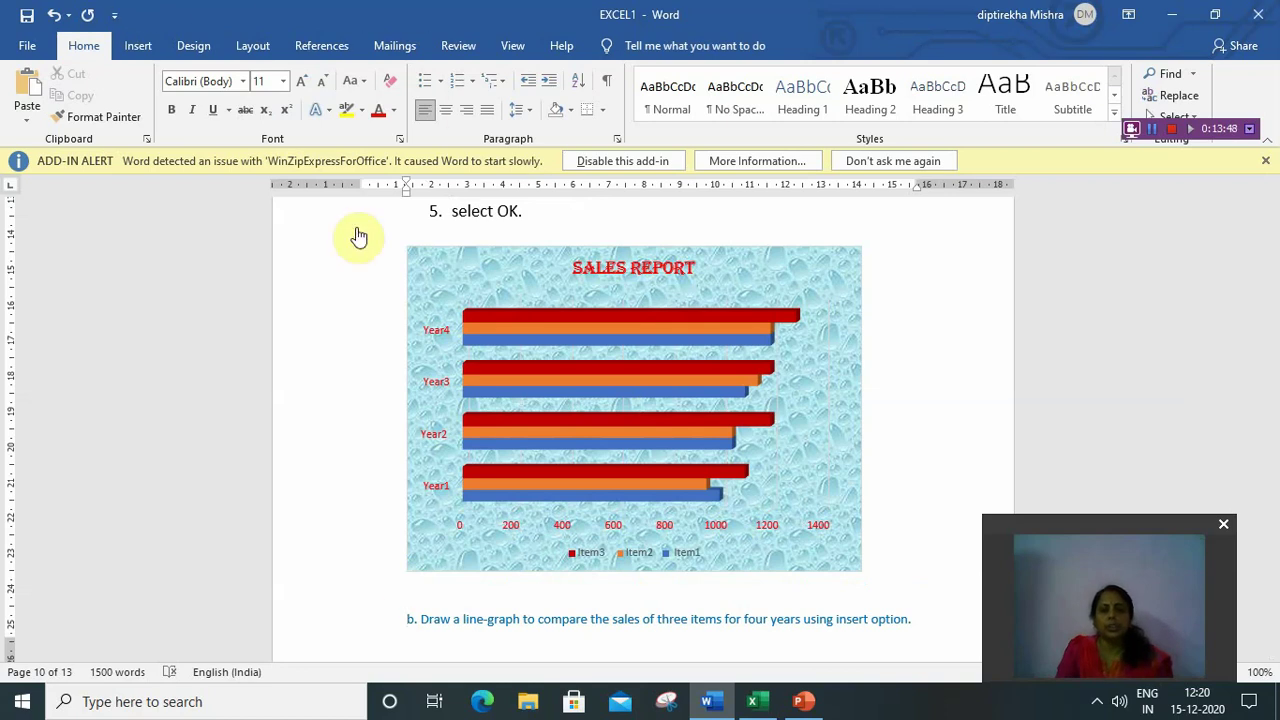
Move the question b line-graph heading onto the next page, directly above its numbered instructions
scroll(644, 429, down, 3)
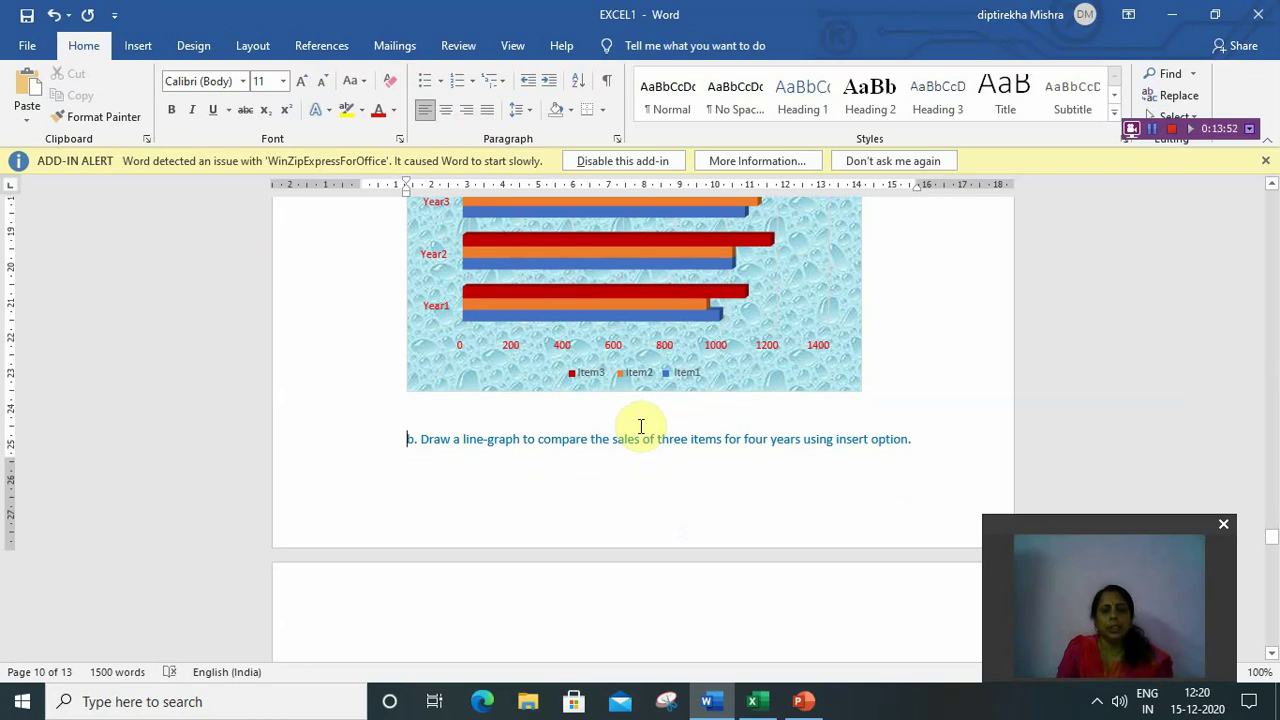
scroll(613, 312, down, 1)
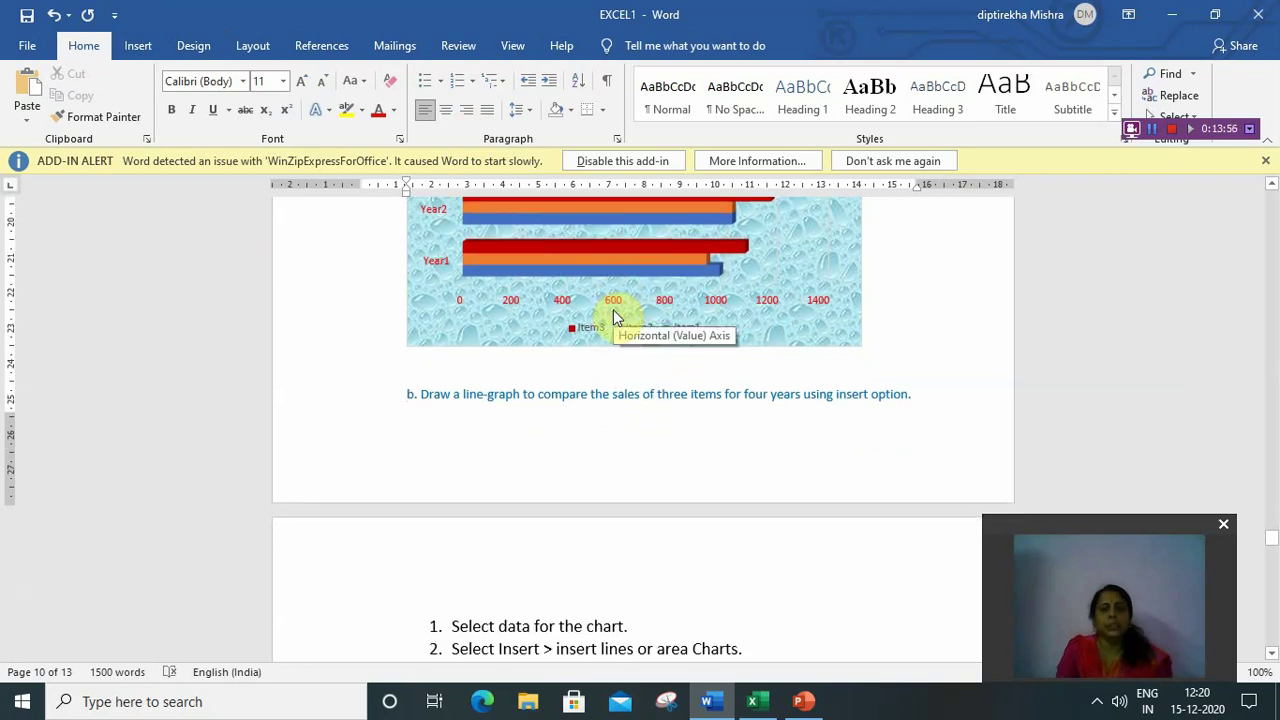
scroll(610, 295, down, 3)
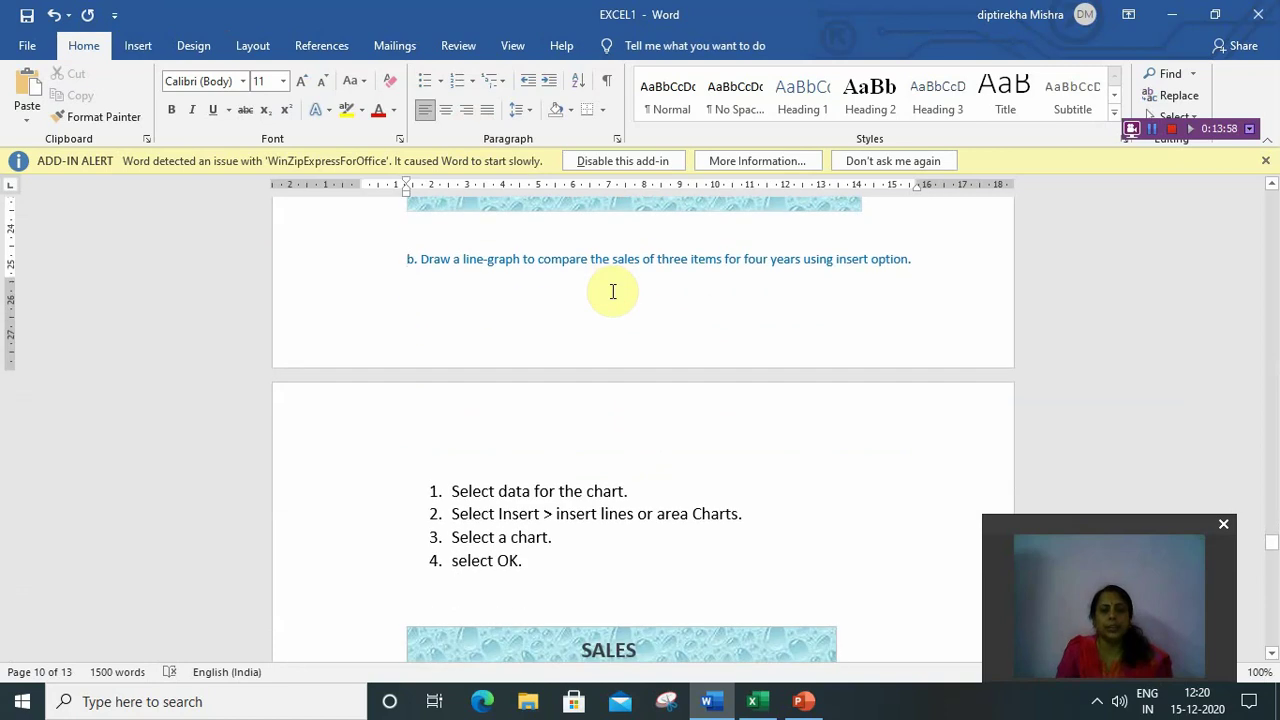
key(ctrl+Return)
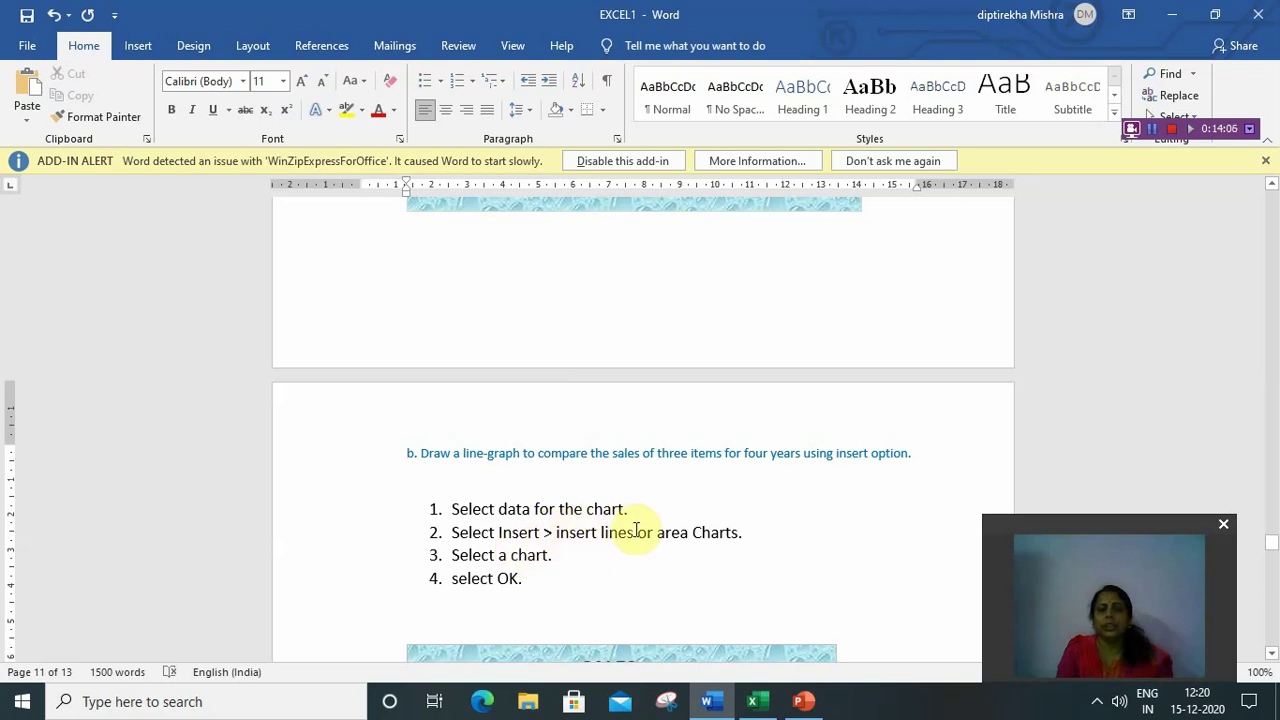
Replace the full stop after "Charts" in item 2 of the line-graph instructions with "from chart group"
click(746, 533)
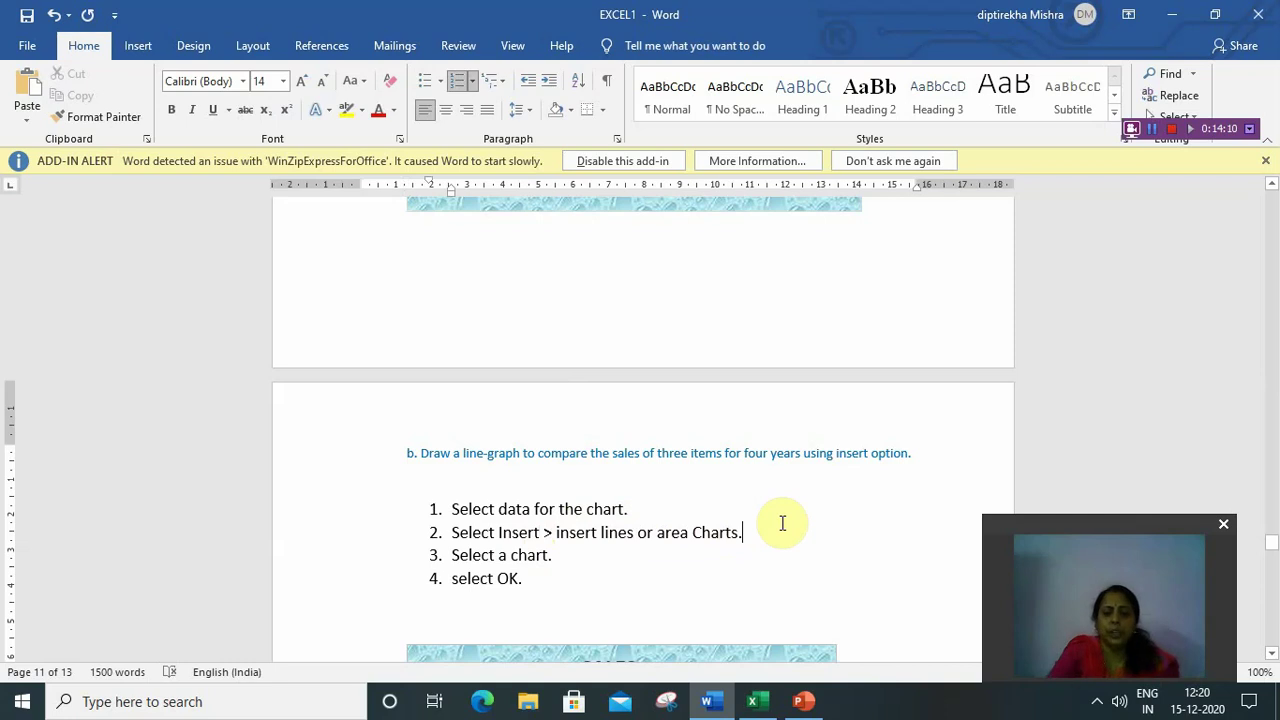
key(BackSpace)
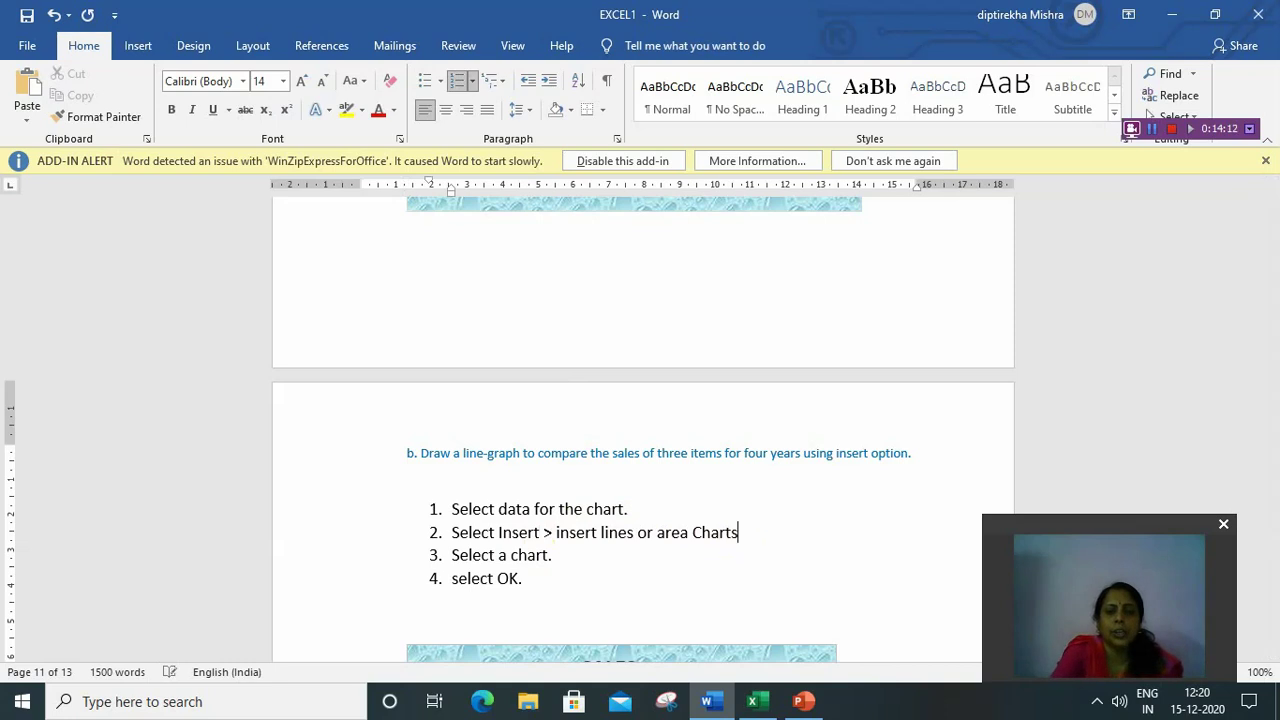
text(from chart group)
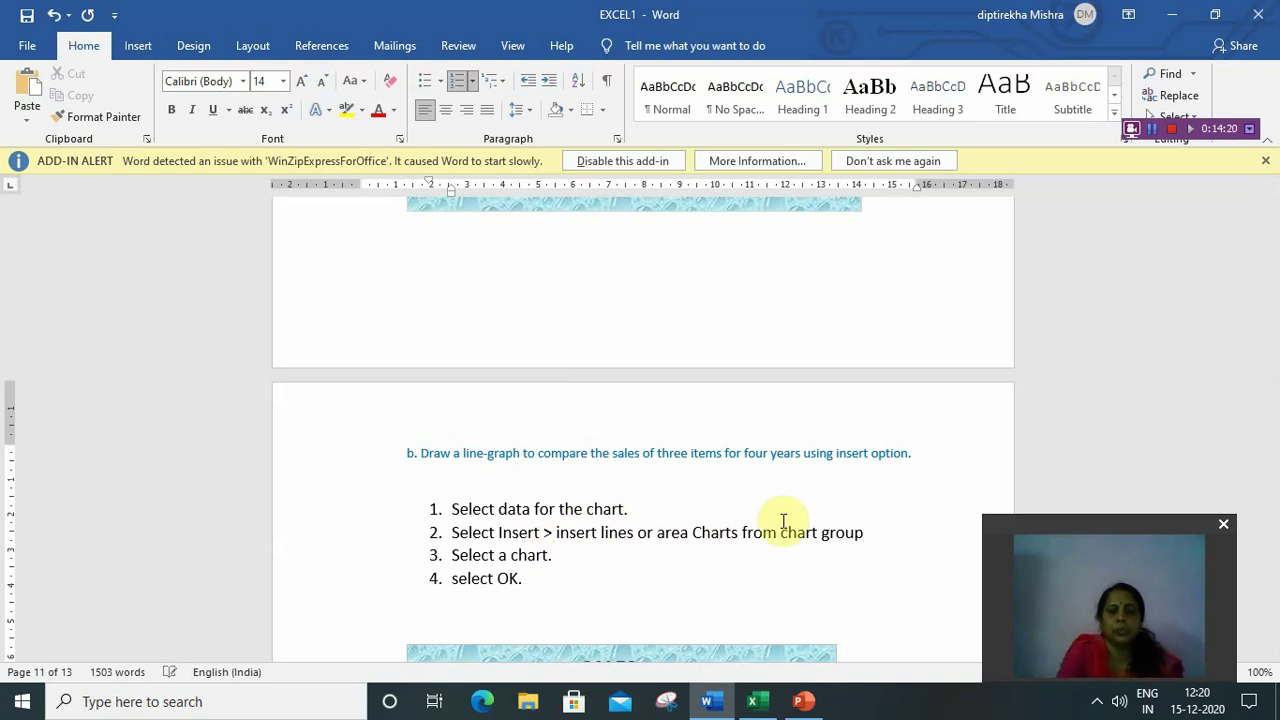
Change item 3 of the line-graph instructions to read "Select a chart sub type."
click(548, 556)
text(sub ty)
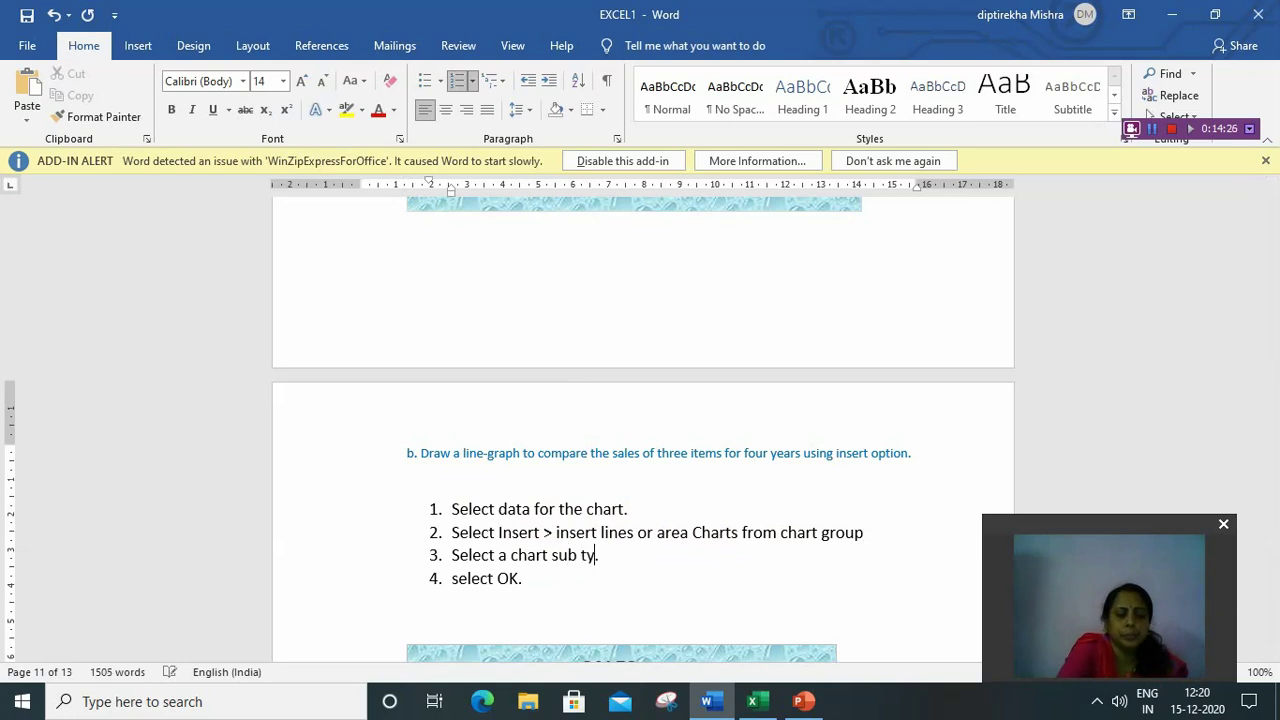
text(pe.)
scroll(626, 660, down, 5)
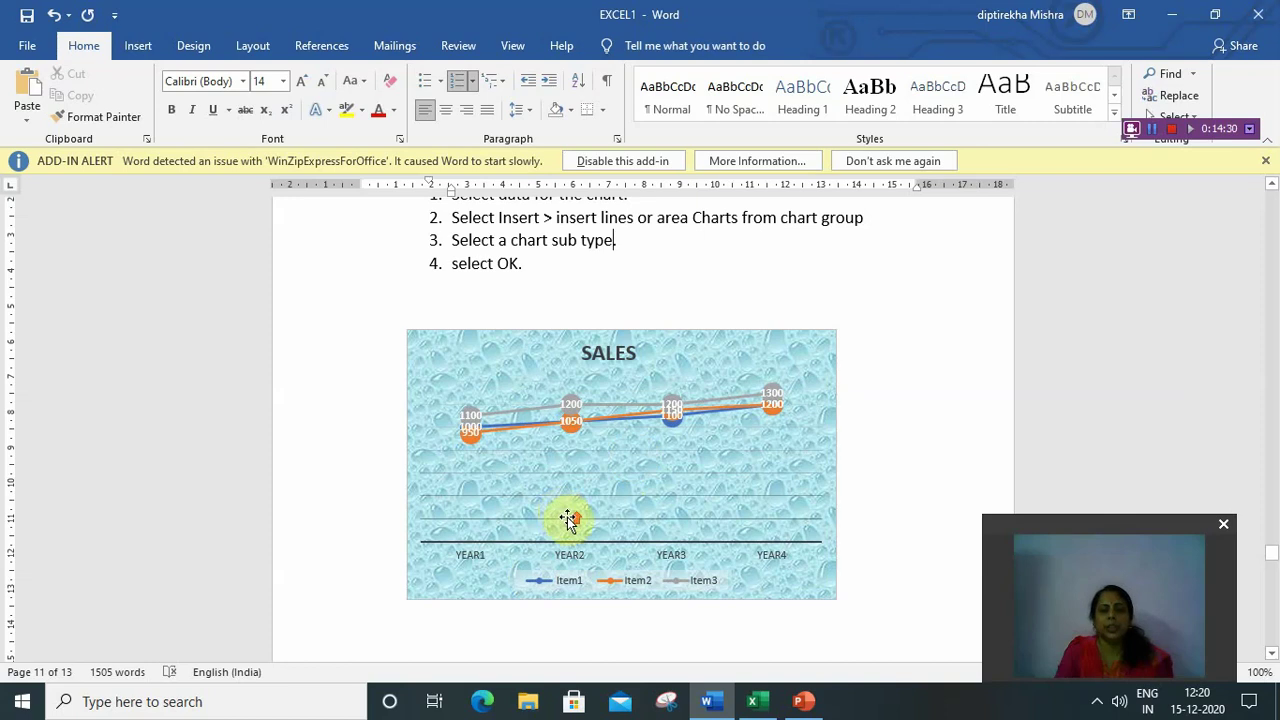
scroll(571, 517, up, 3)
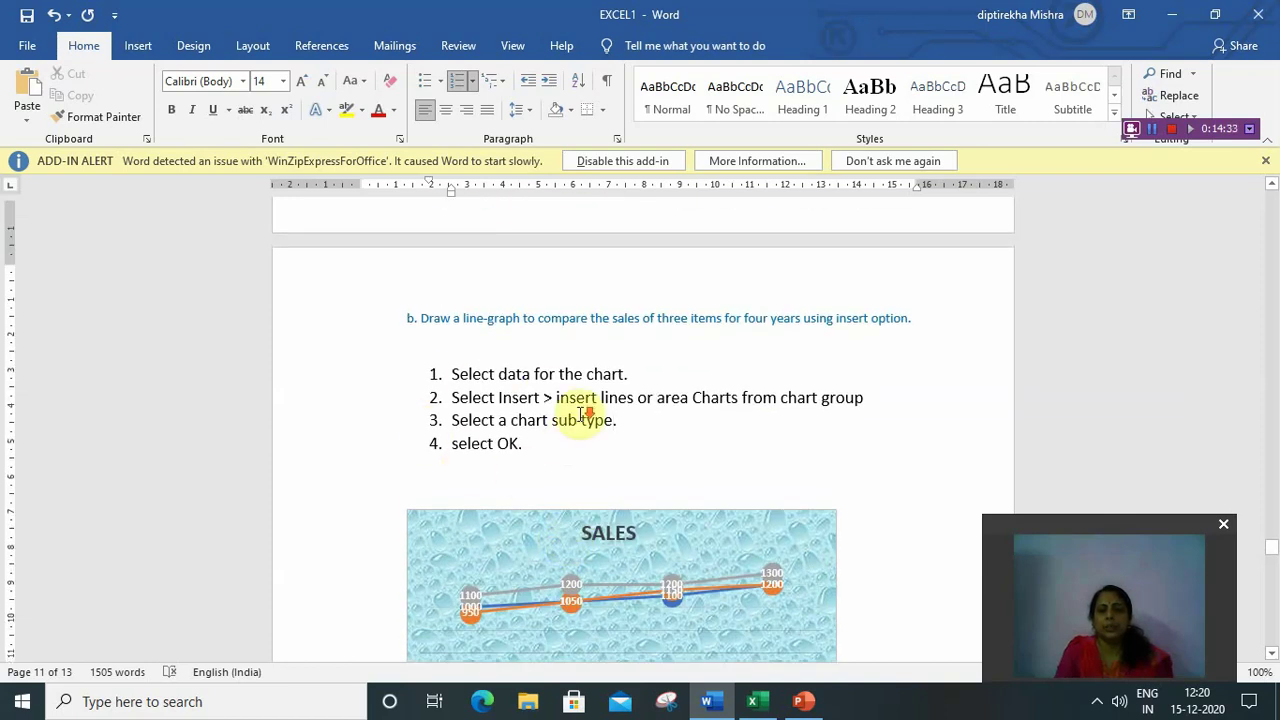
Review the pie-chart instructions and charts under question c, and the conditional formatting instructions and highlighted table under question d
scroll(580, 414, down, 7)
scroll(580, 414, down, 2)
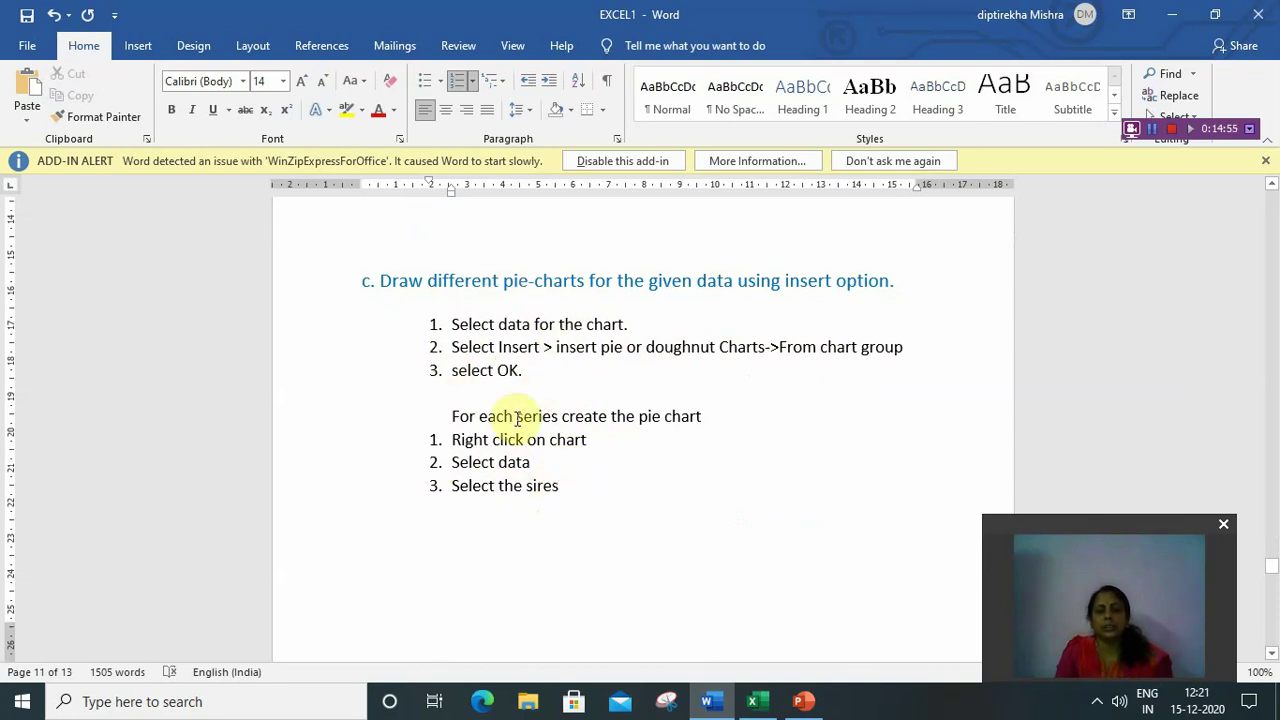
scroll(540, 430, down, 1)
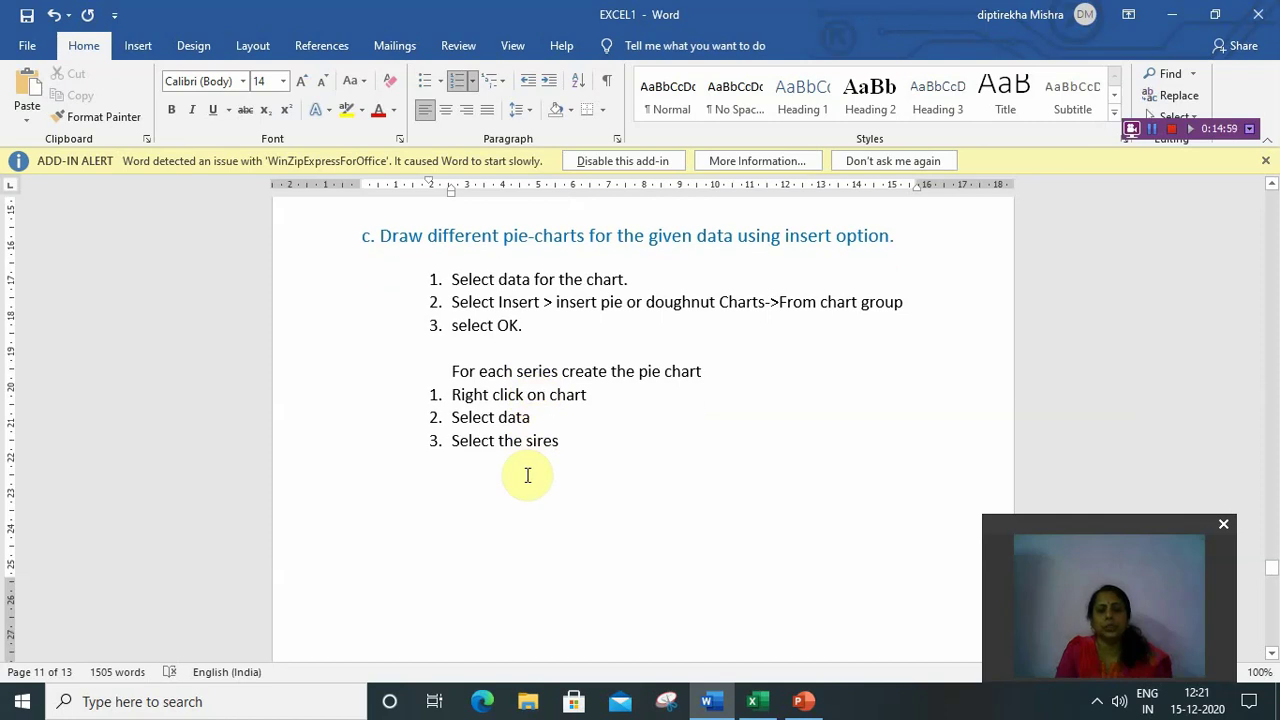
scroll(528, 475, down, 10)
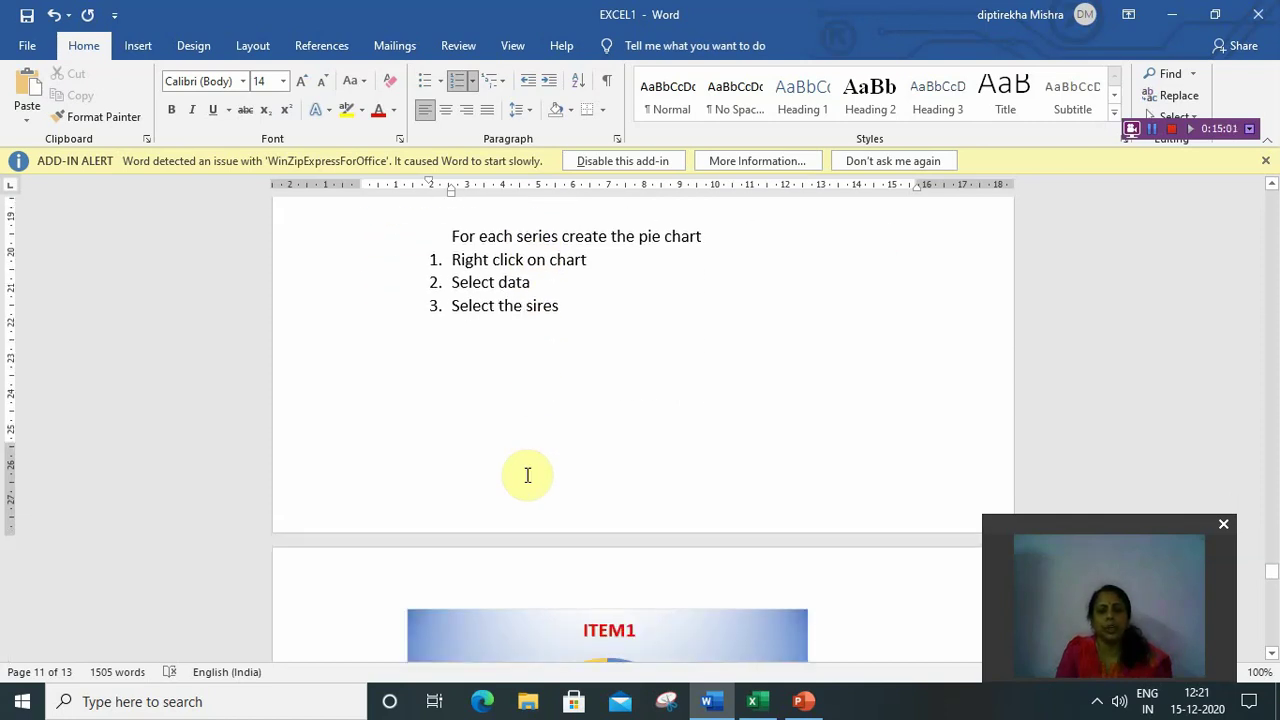
scroll(526, 475, down, 7)
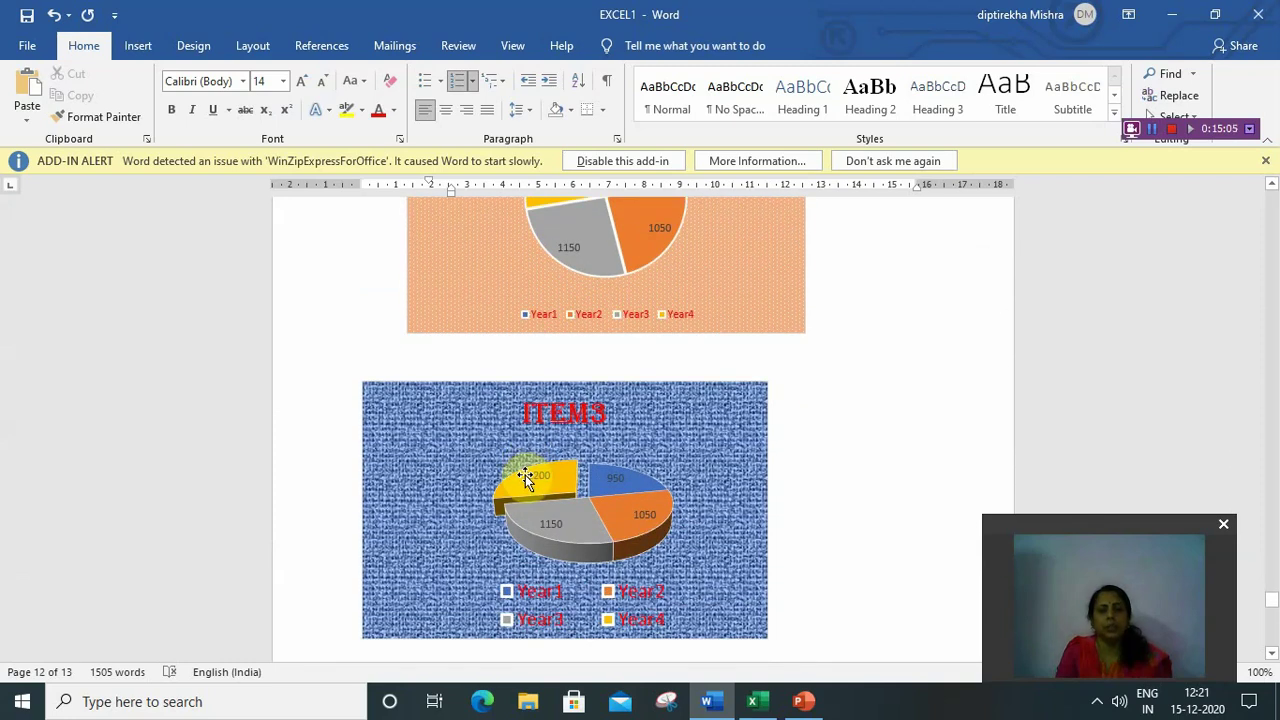
scroll(525, 475, down, 12)
scroll(522, 475, down, 4)
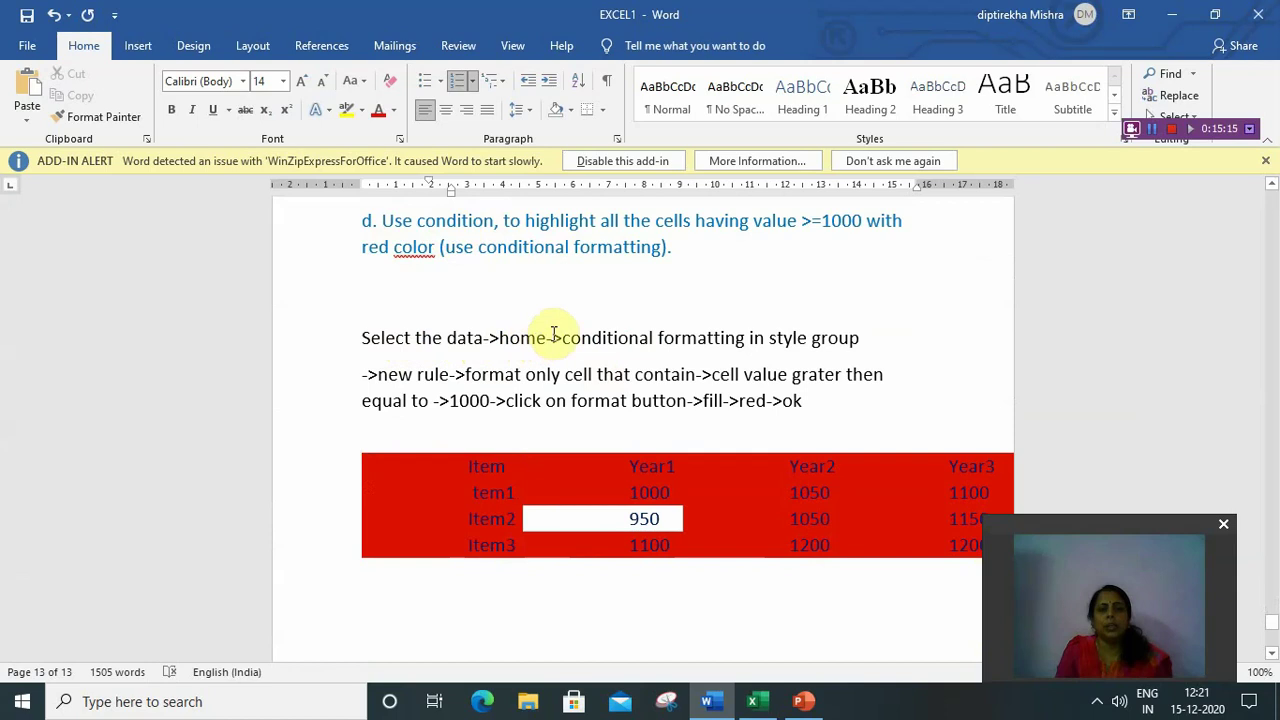
click(657, 339)
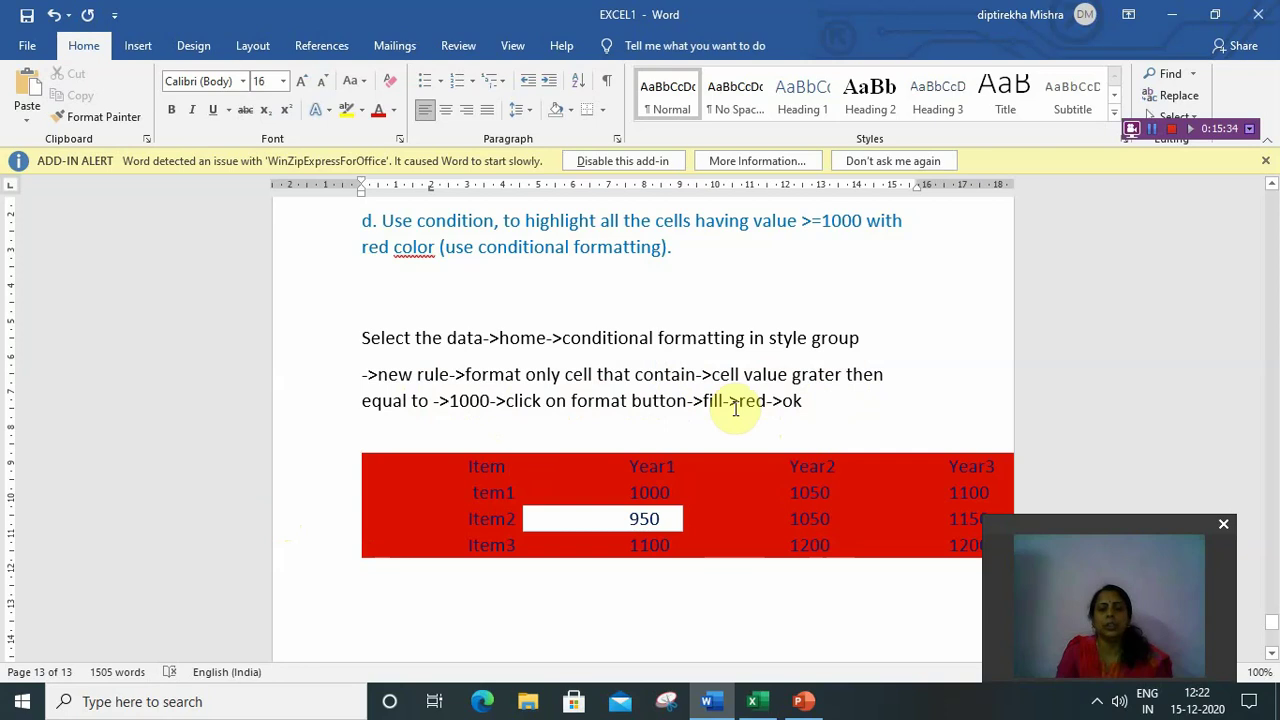
scroll(650, 375, up, 2)
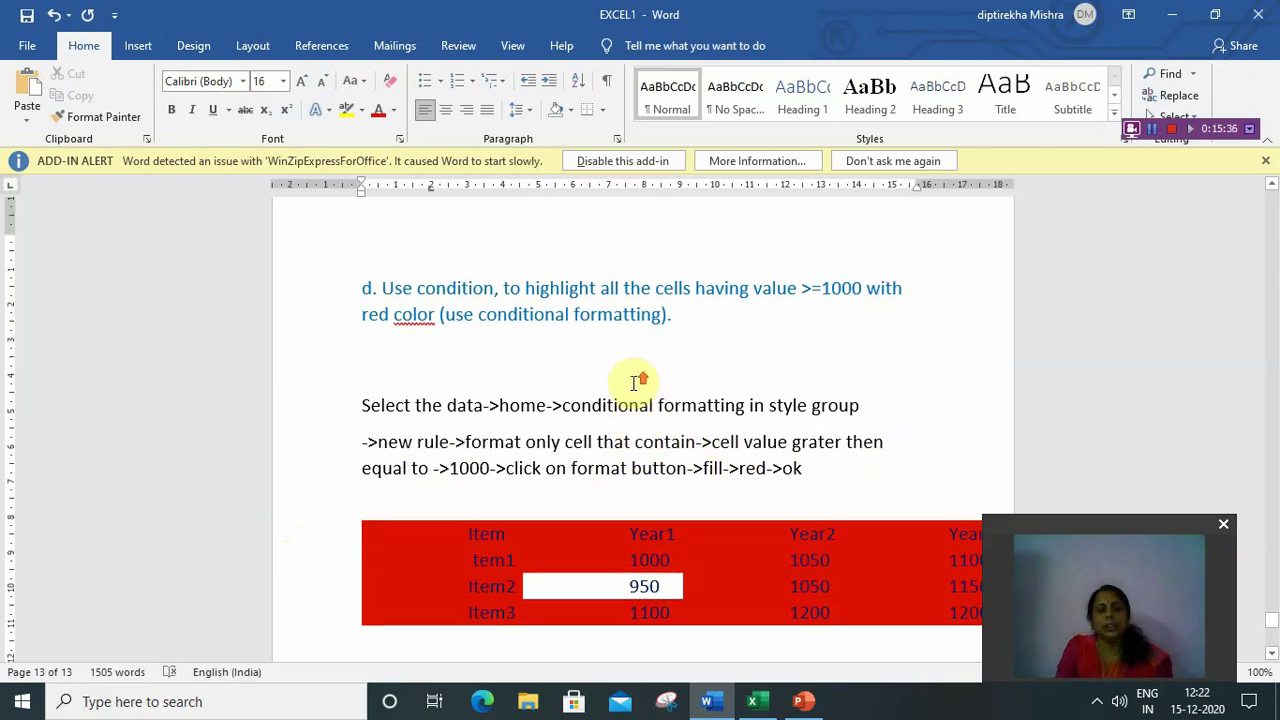